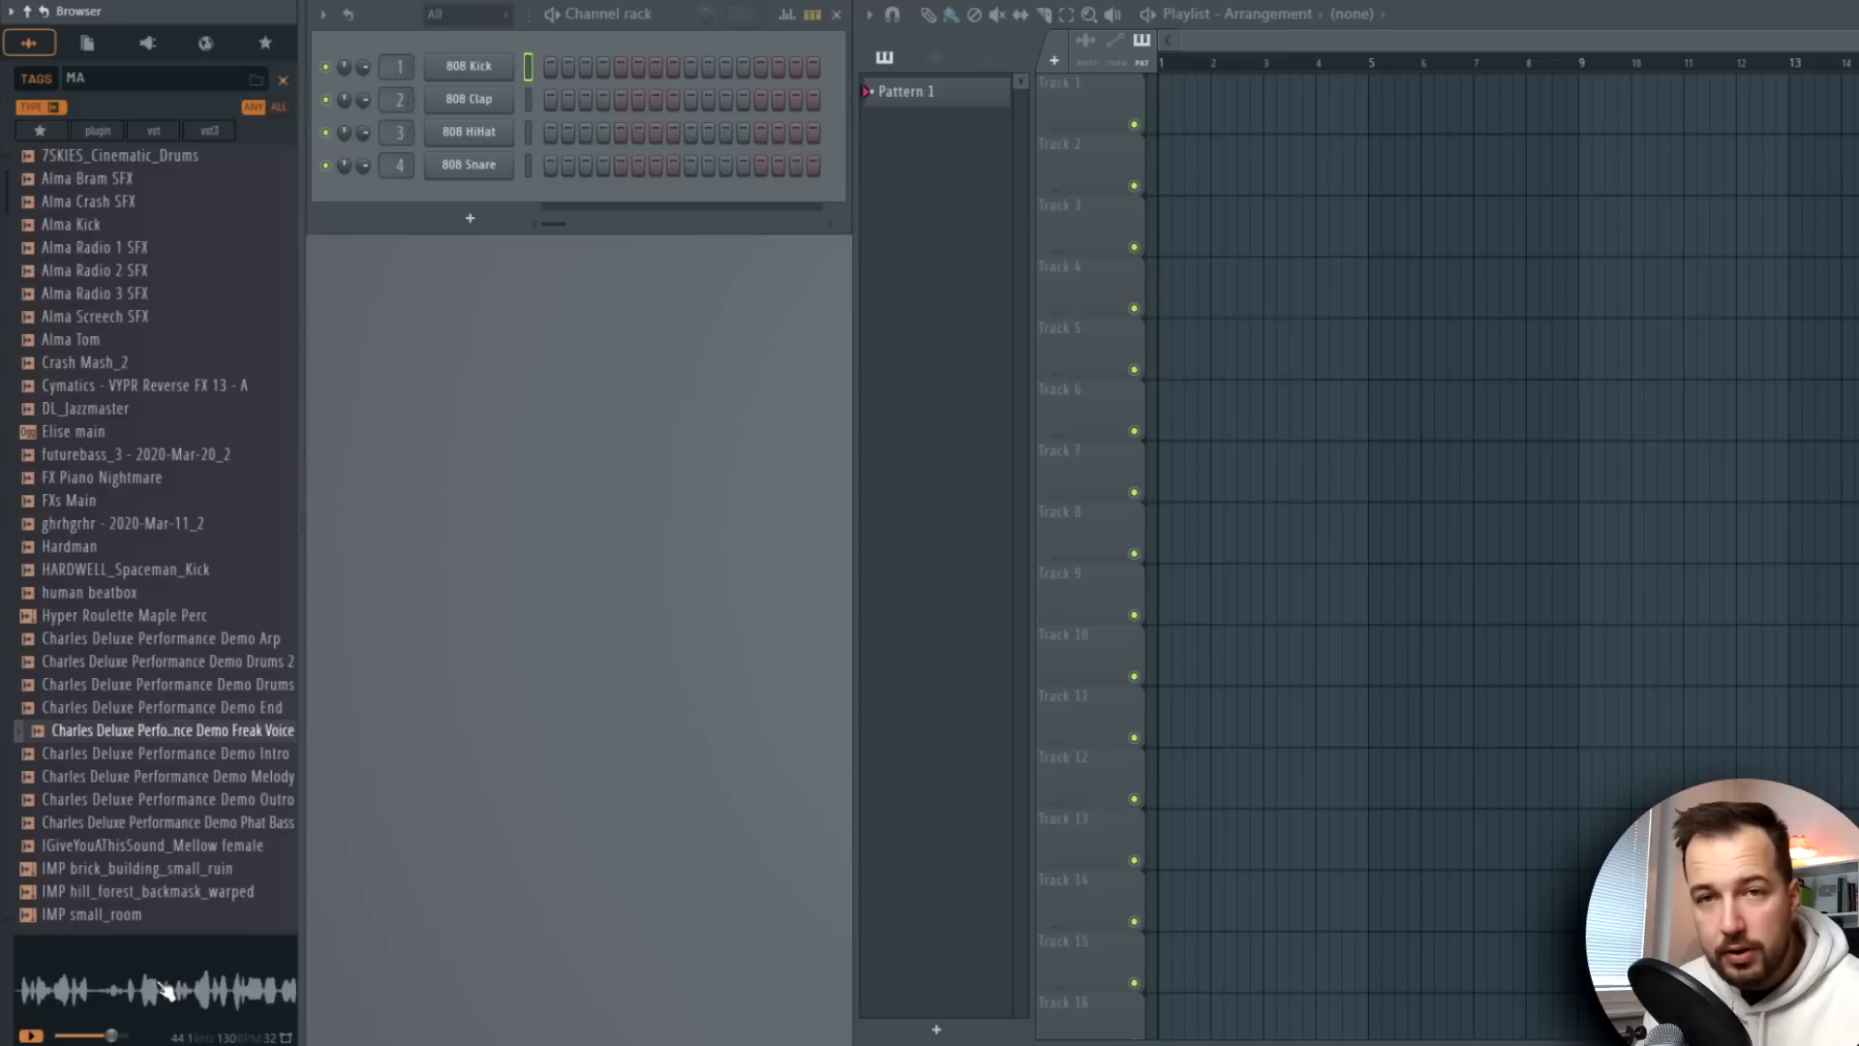
Mark the STPL Synth Loop 03 Am 125bpm sample as a favourite and clear the browser search
left_click_drag(160, 982, 302, 831)
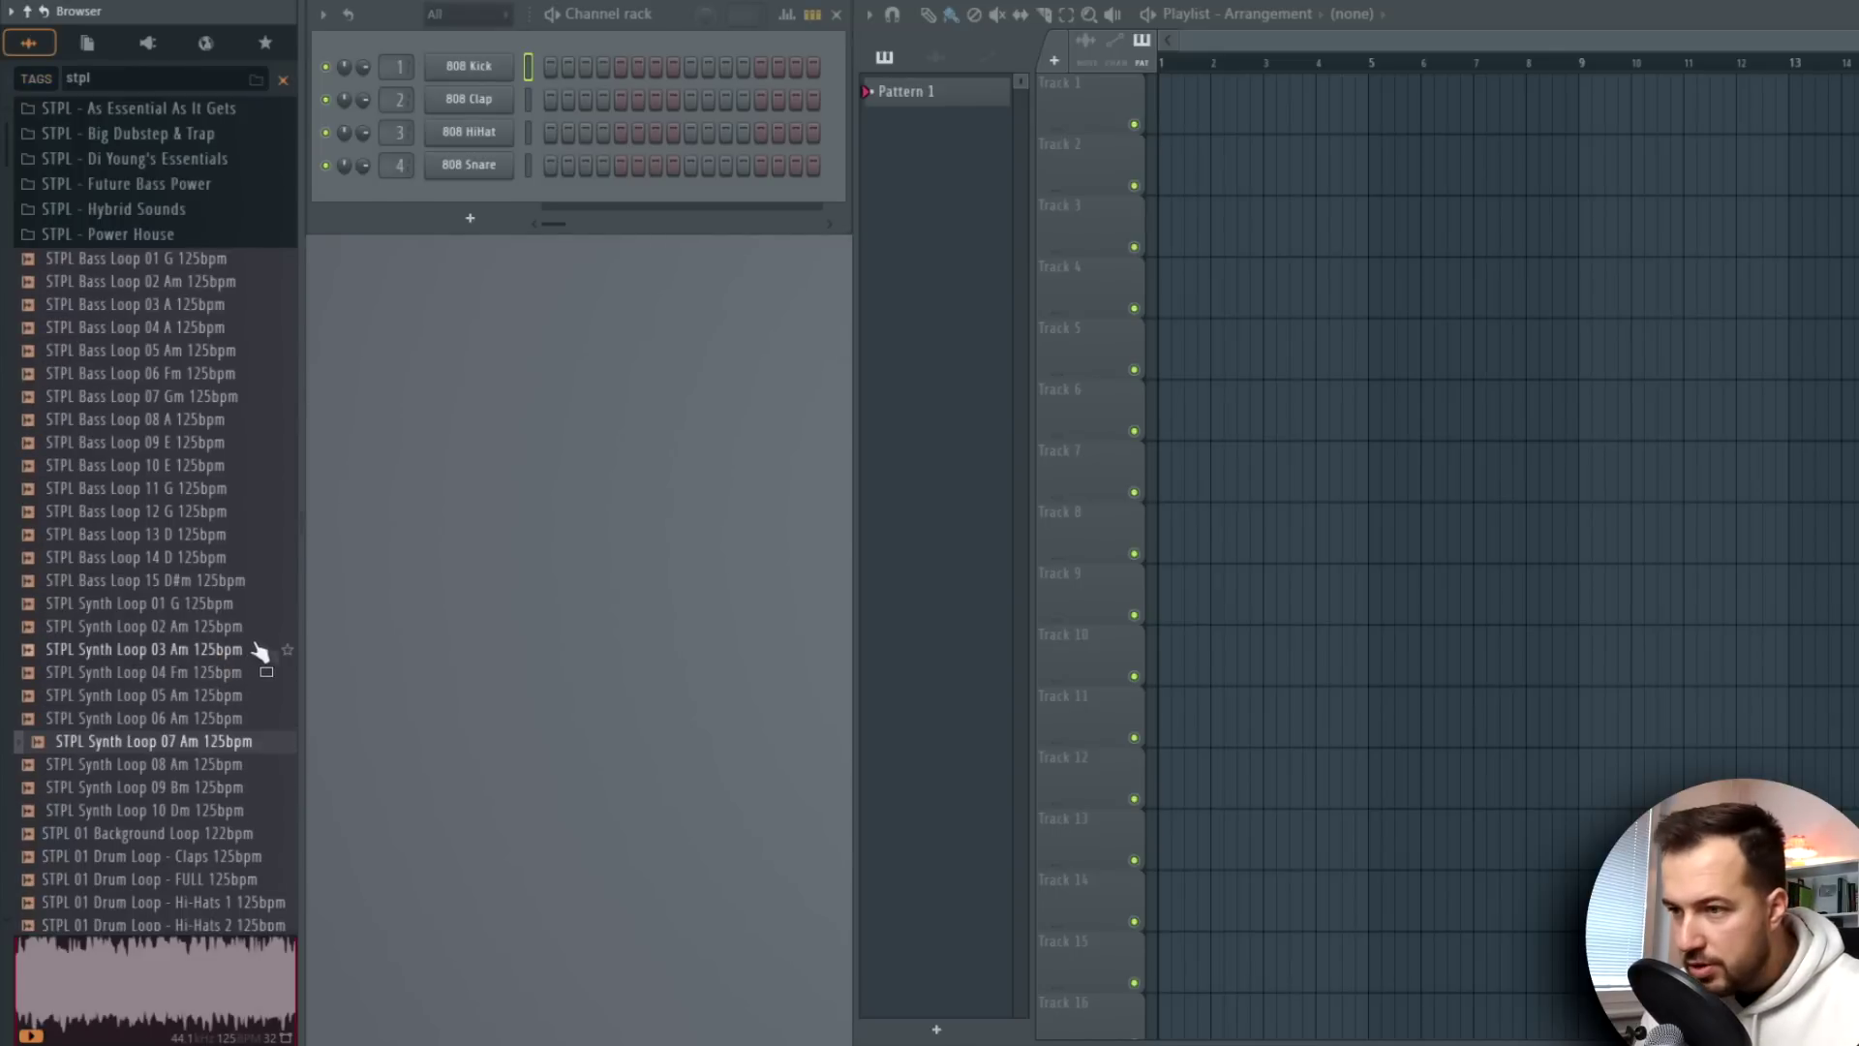
left_click(290, 653)
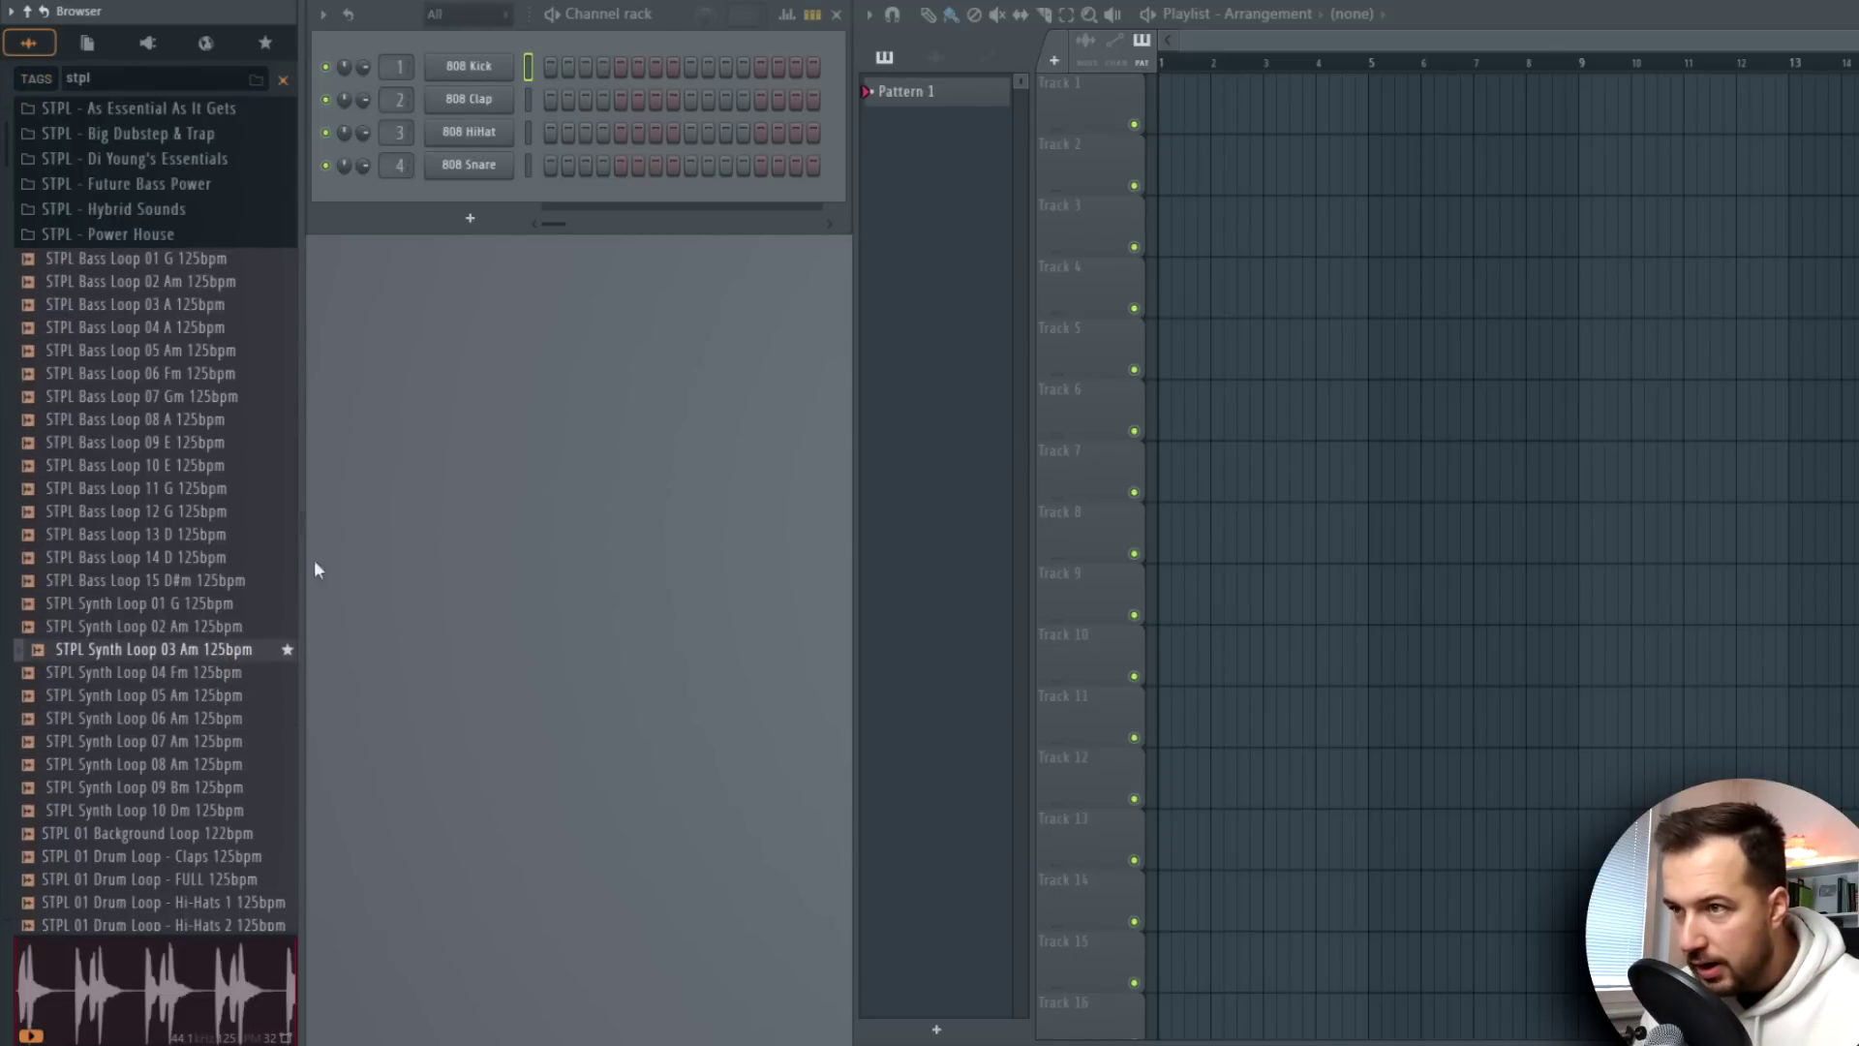
left_click(283, 79)
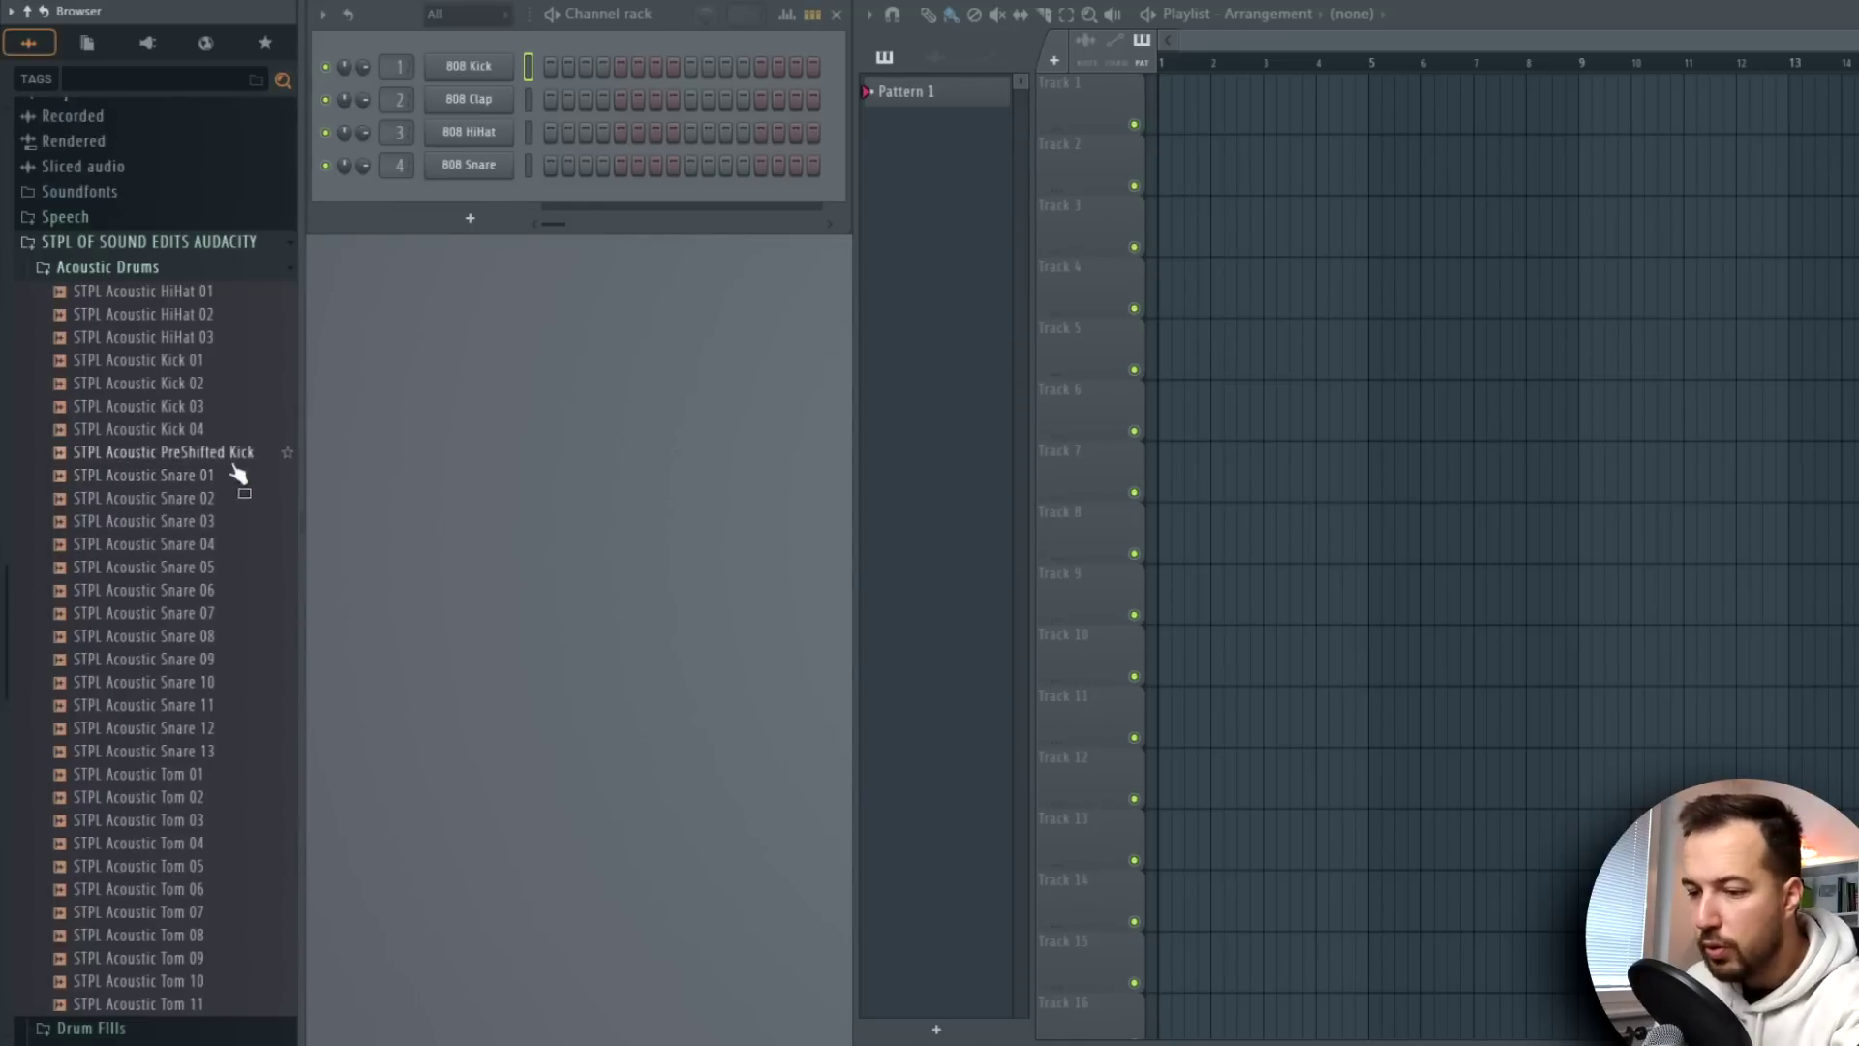
Add STPL Acoustic Kick 02 and STPL Acoustic Snares 02, 08 and 11 together to the playlist at bar 5, starting on Track 2
left_click(252, 383)
left_click(136, 498, "ctrl")
left_click(145, 636, "ctrl")
left_click(145, 705, "ctrl")
left_click_drag(187, 385, 1377, 157)
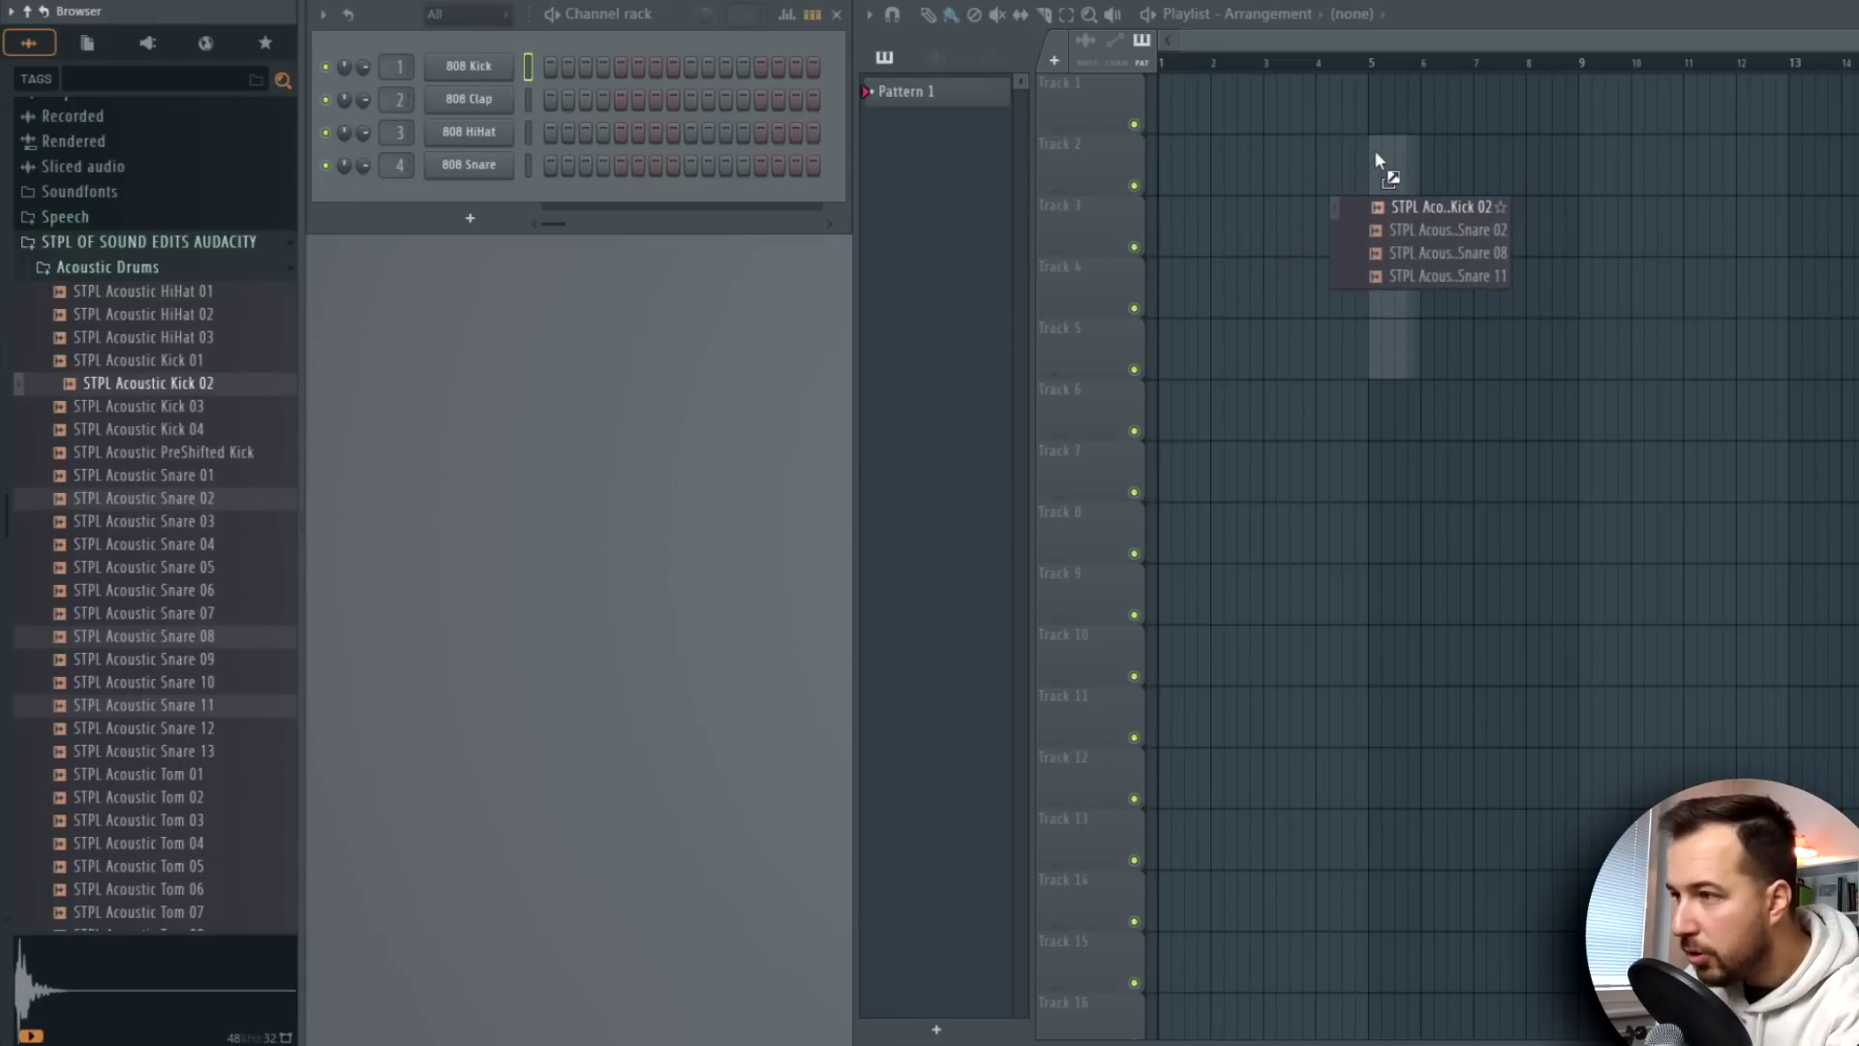
left_click_drag(1375, 155, 1376, 155)
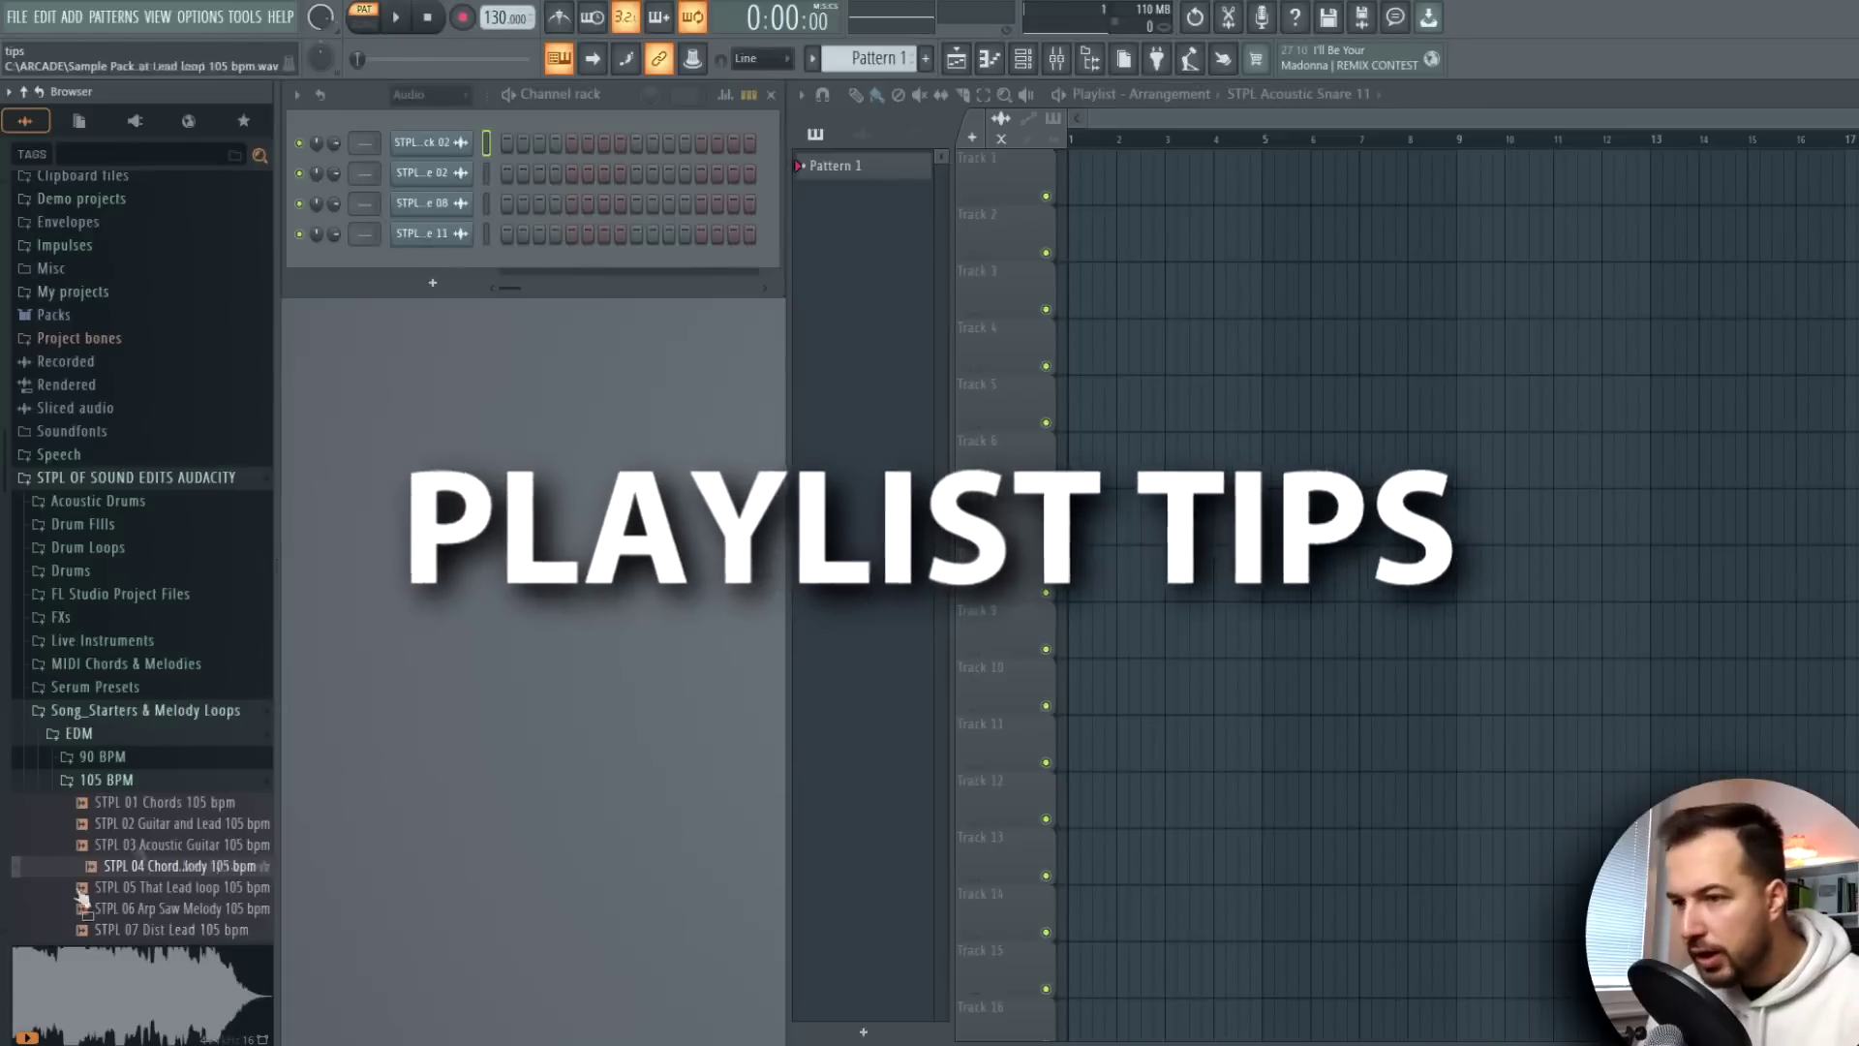
Place the STPL 04 Chord Melody 105 bpm loop on Track 3 and try out the fades at both ends of the clip
left_click_drag(155, 866, 1278, 308)
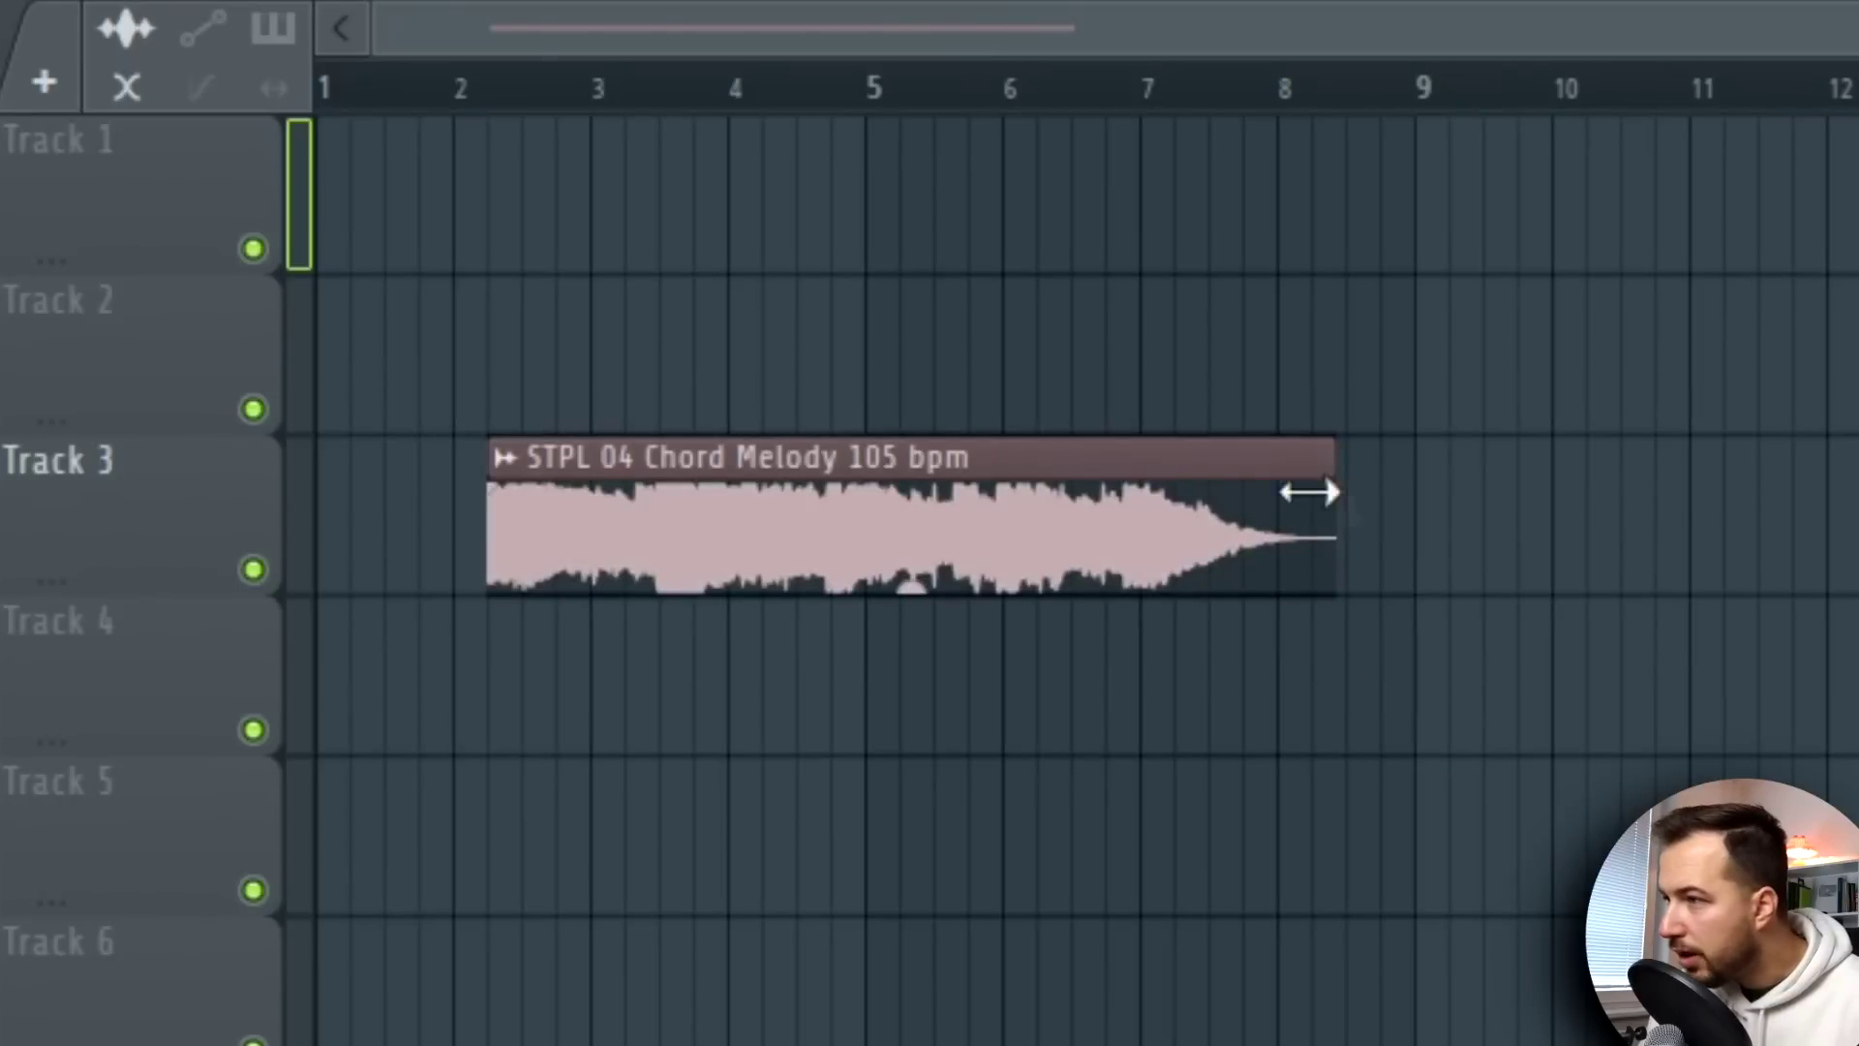
left_click_drag(1346, 499, 1660, 427)
mouse_move(505, 492)
left_mouse_down()
mouse_move(981, 499)
mouse_move(664, 481)
mouse_move(905, 436)
mouse_move(619, 457)
mouse_move(804, 456)
mouse_move(723, 468)
mouse_move(494, 465)
left_mouse_up()
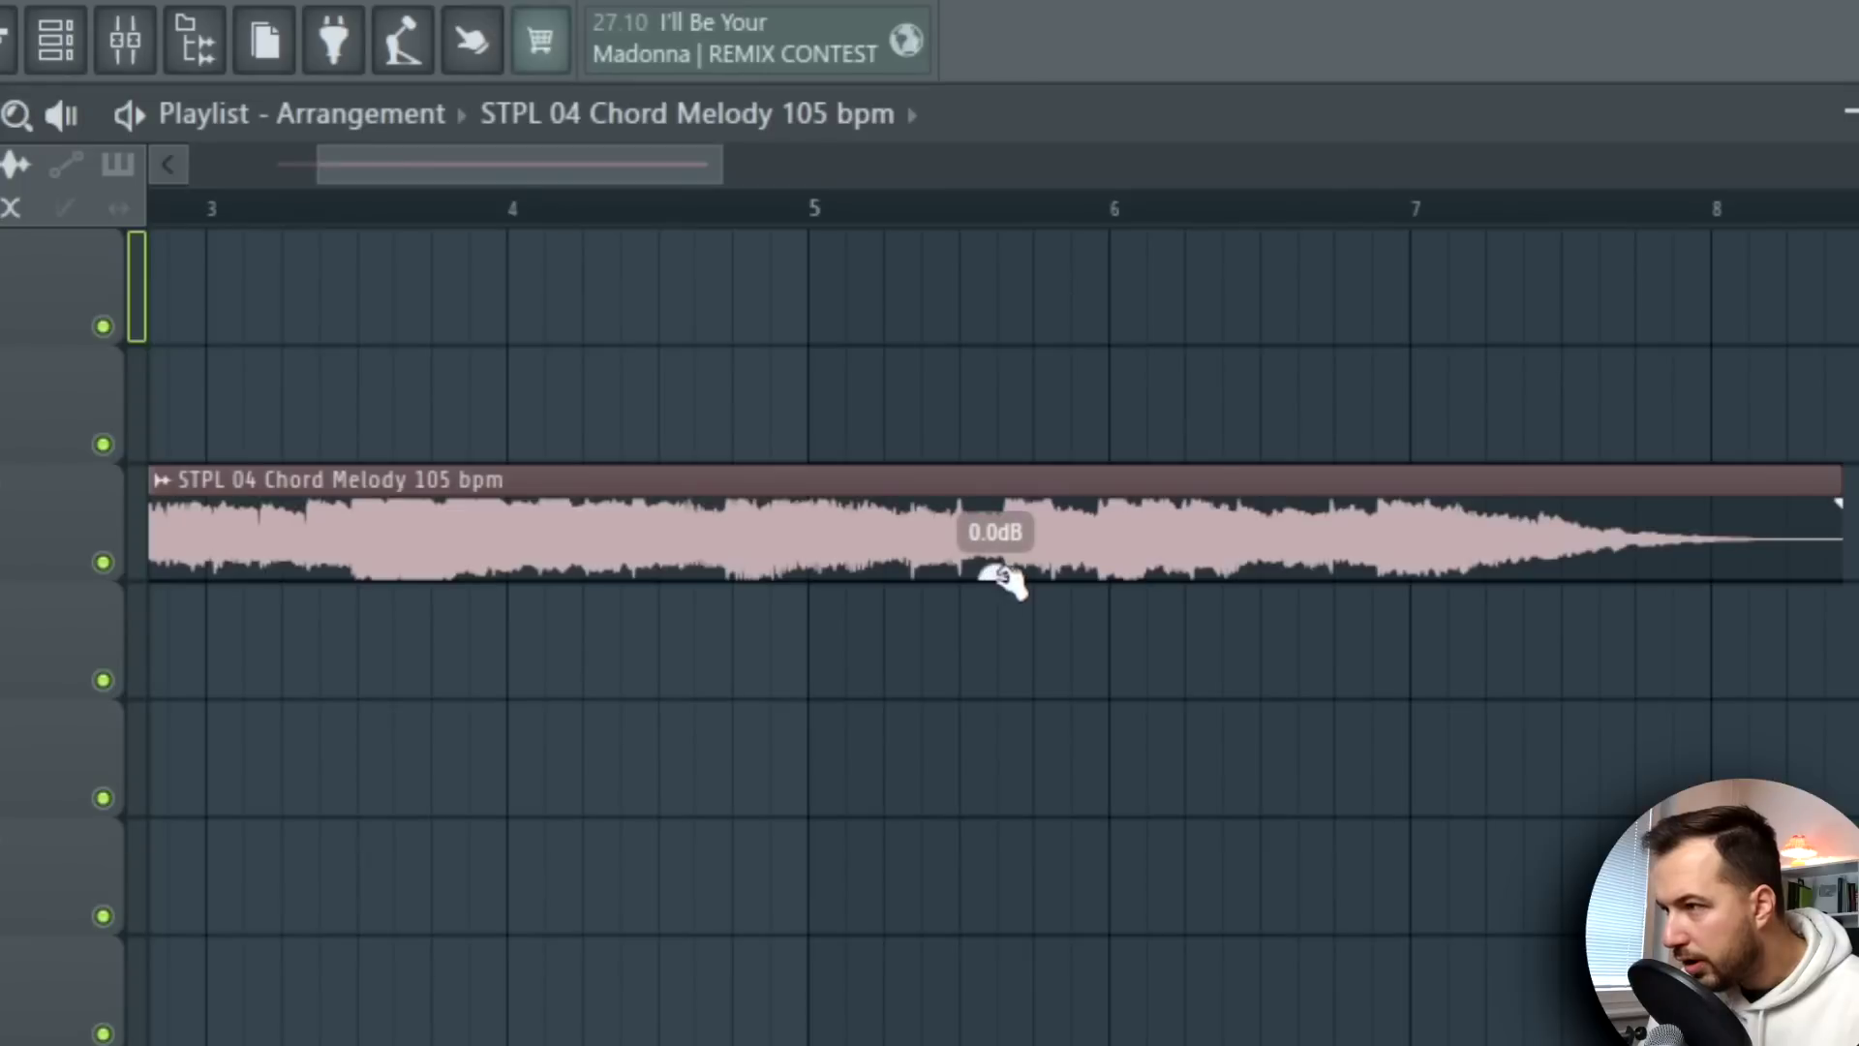
Lower the Chord Melody clip's gain to -11.2 dB and reset it to its default
mouse_move(1002, 579)
left_mouse_down()
mouse_move(995, 513)
mouse_move(1005, 575)
left_mouse_up()
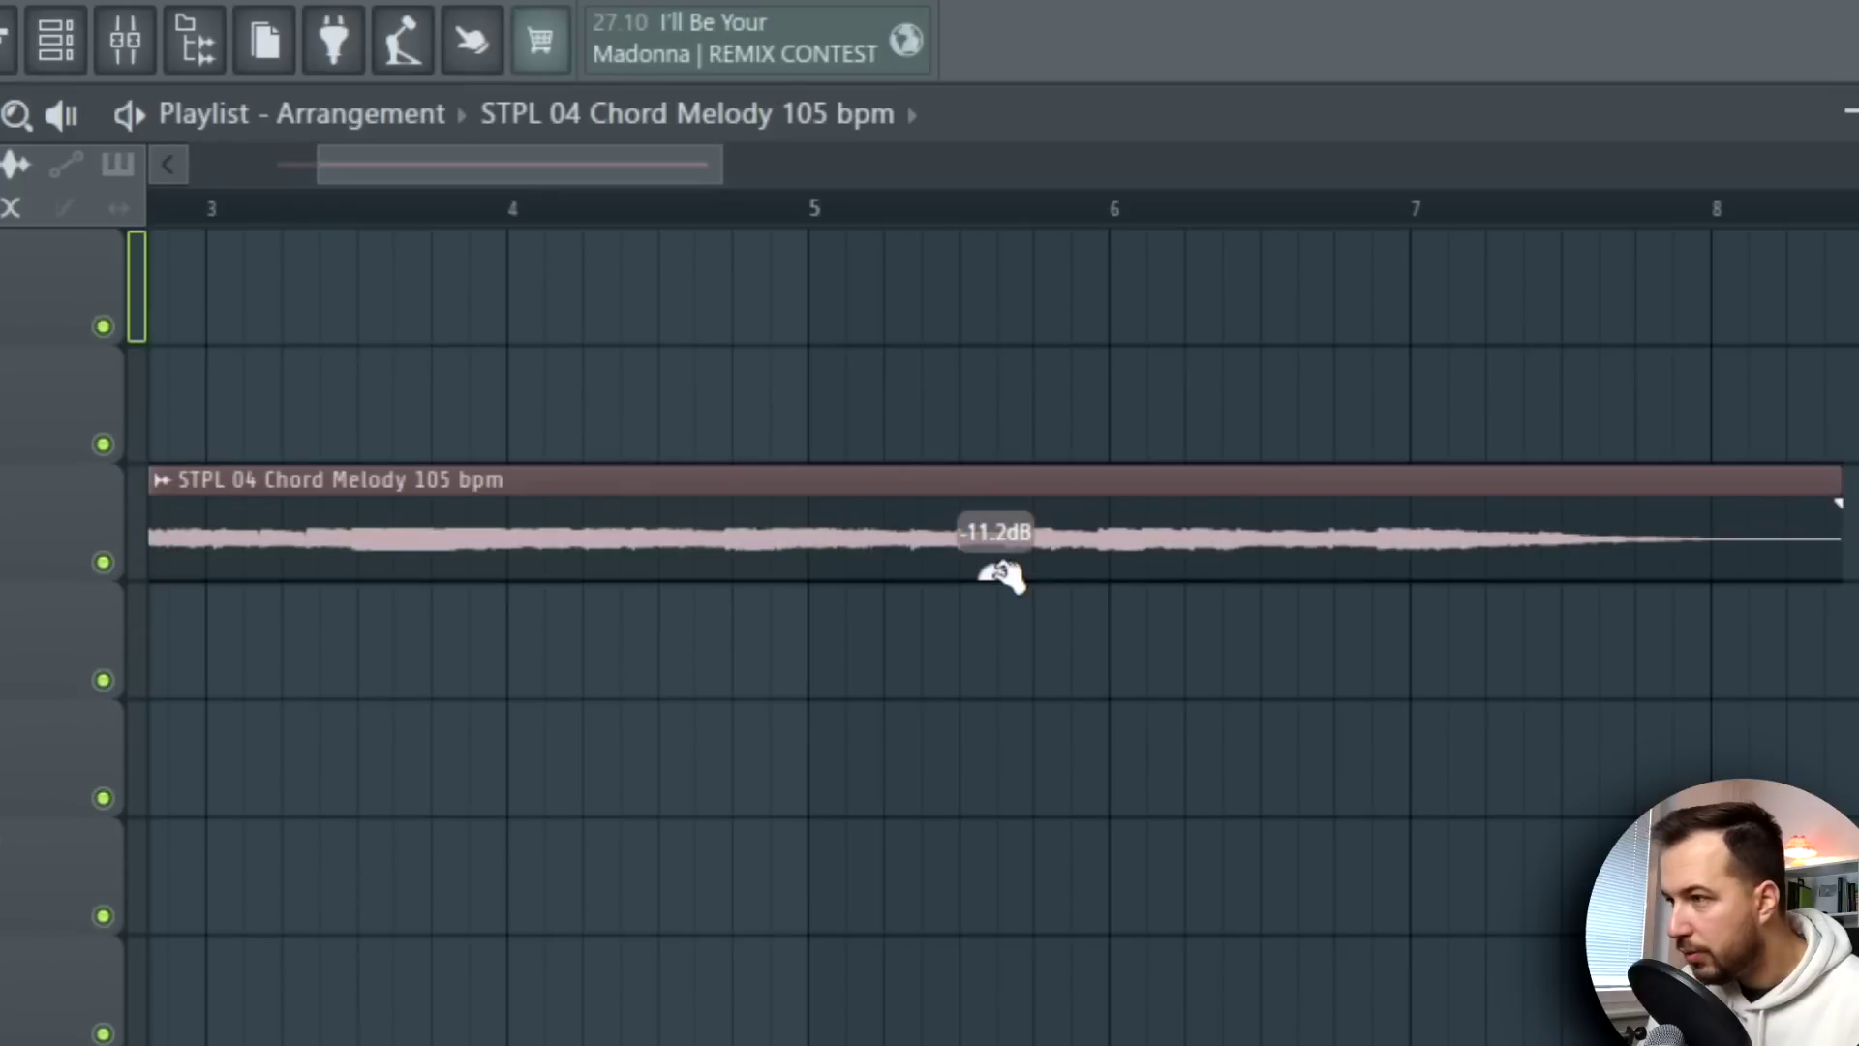
right_click(1002, 576)
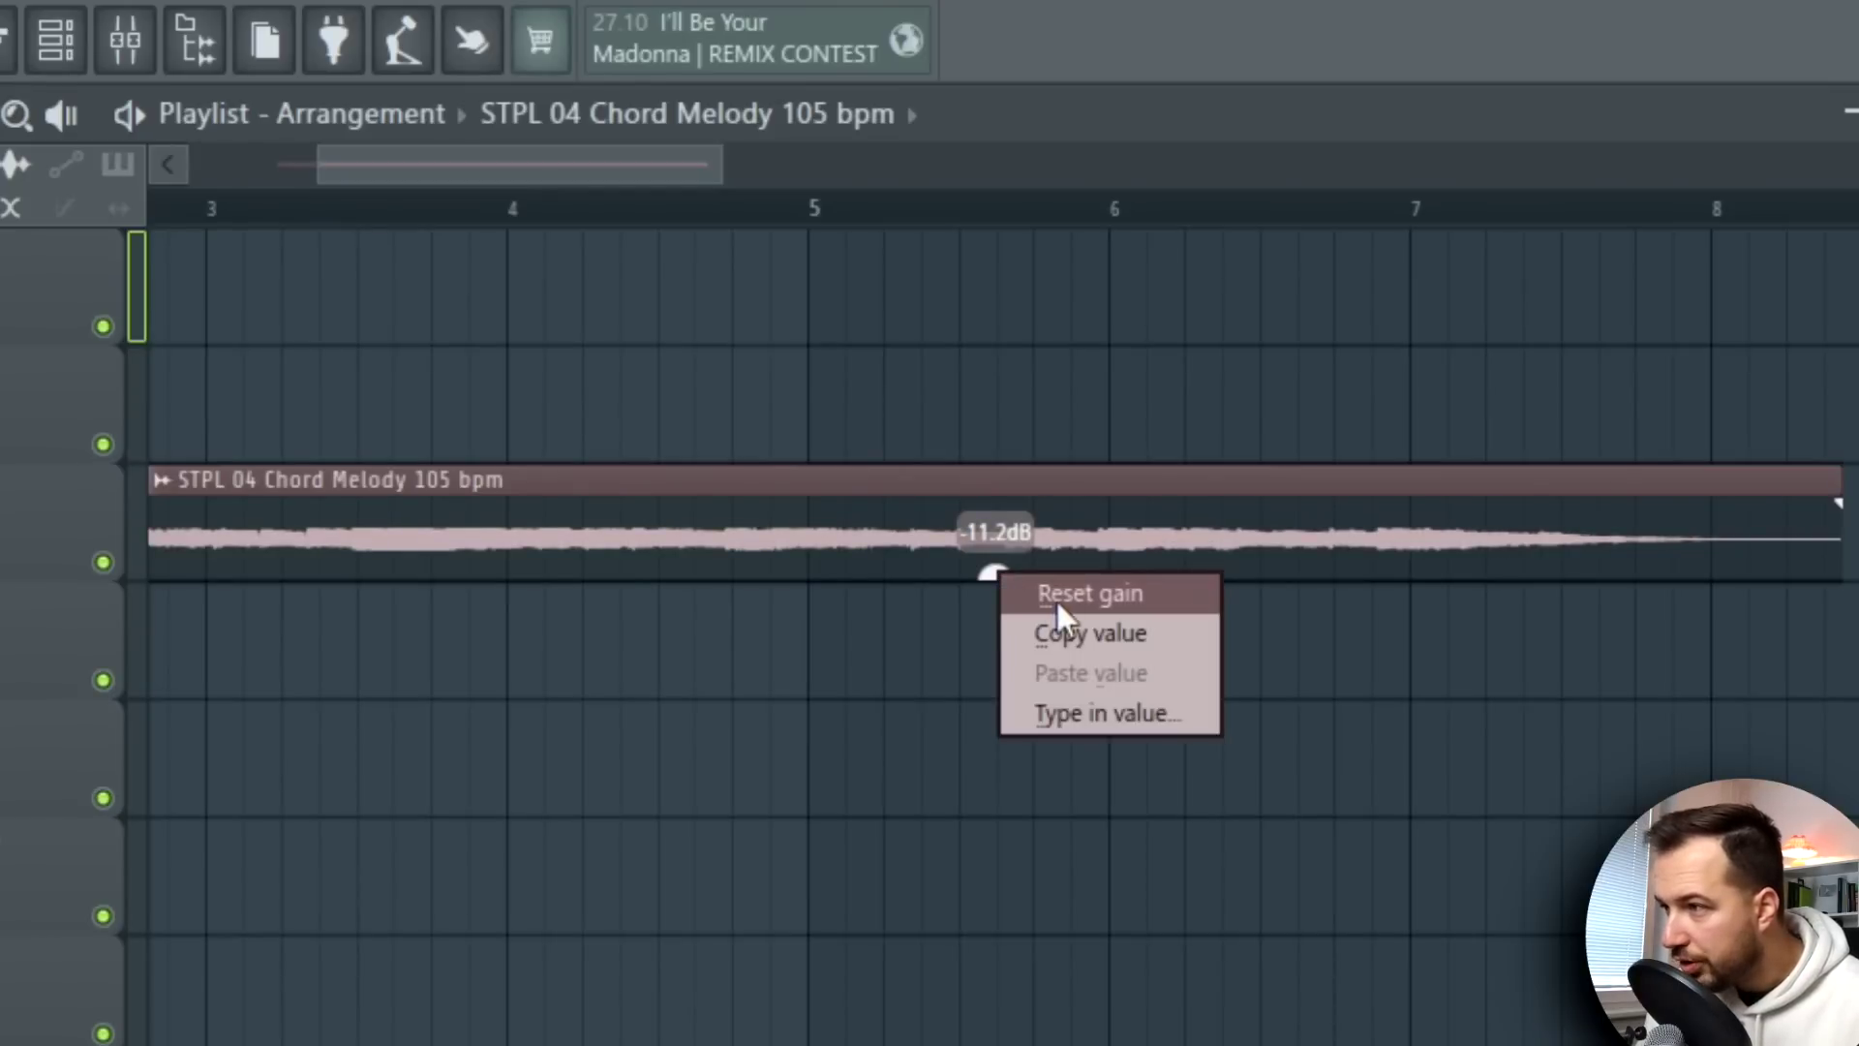
left_click(1057, 598)
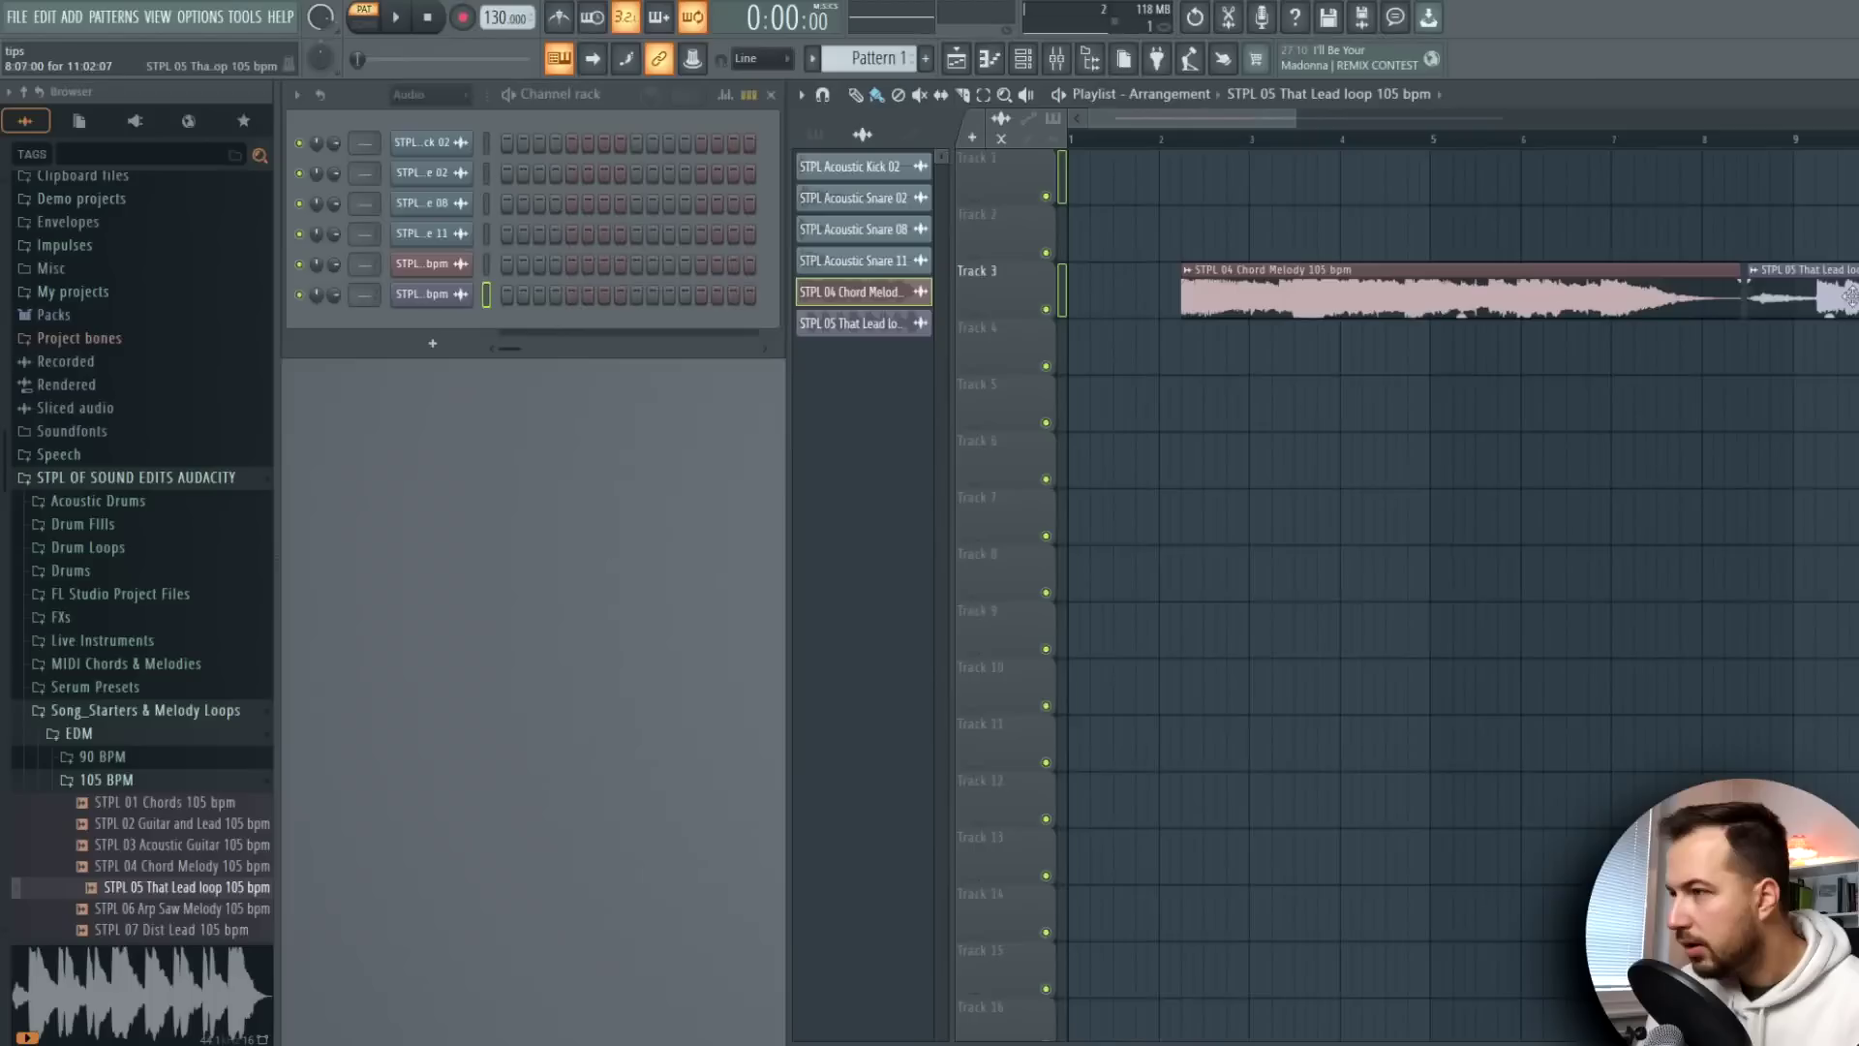
Overlap the STPL 05 That Lead loop clip with the end of the Chord Melody clip on Track 3, and play the crossfade
left_click_drag(1849, 295, 1690, 308)
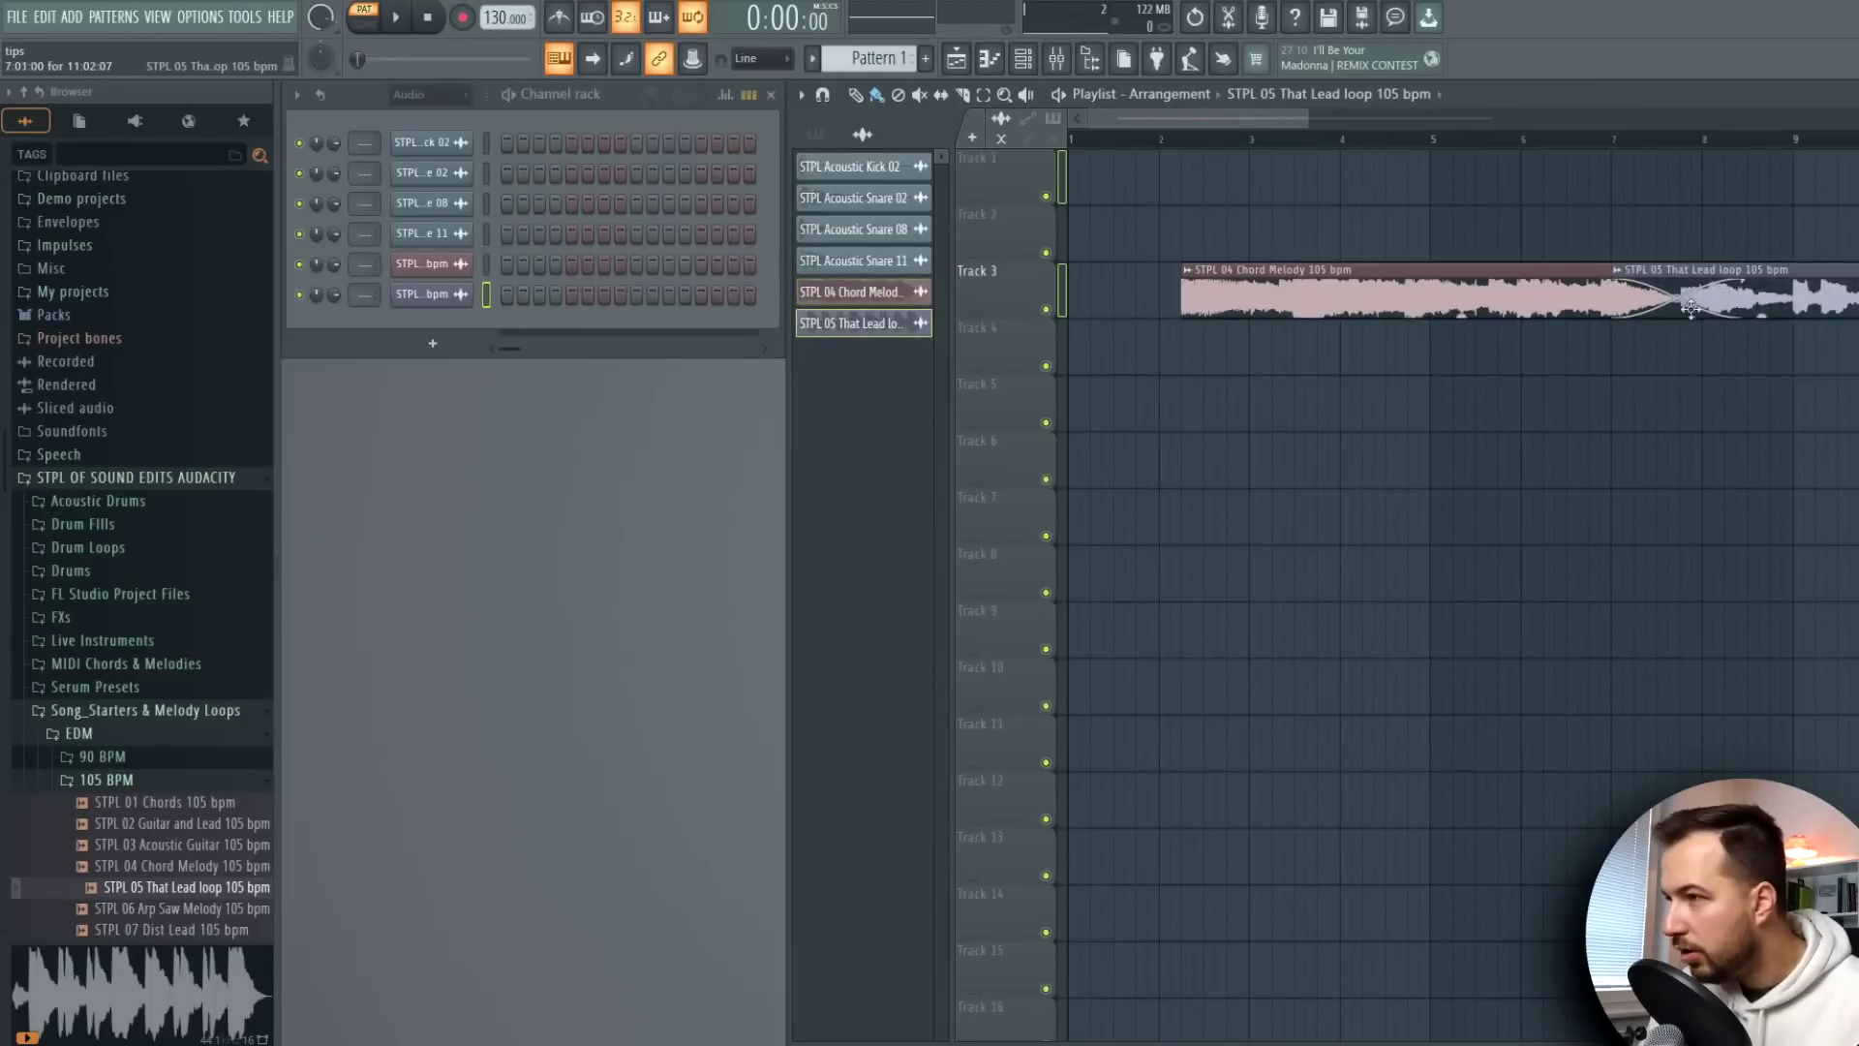
left_click_drag(1220, 115, 1299, 116)
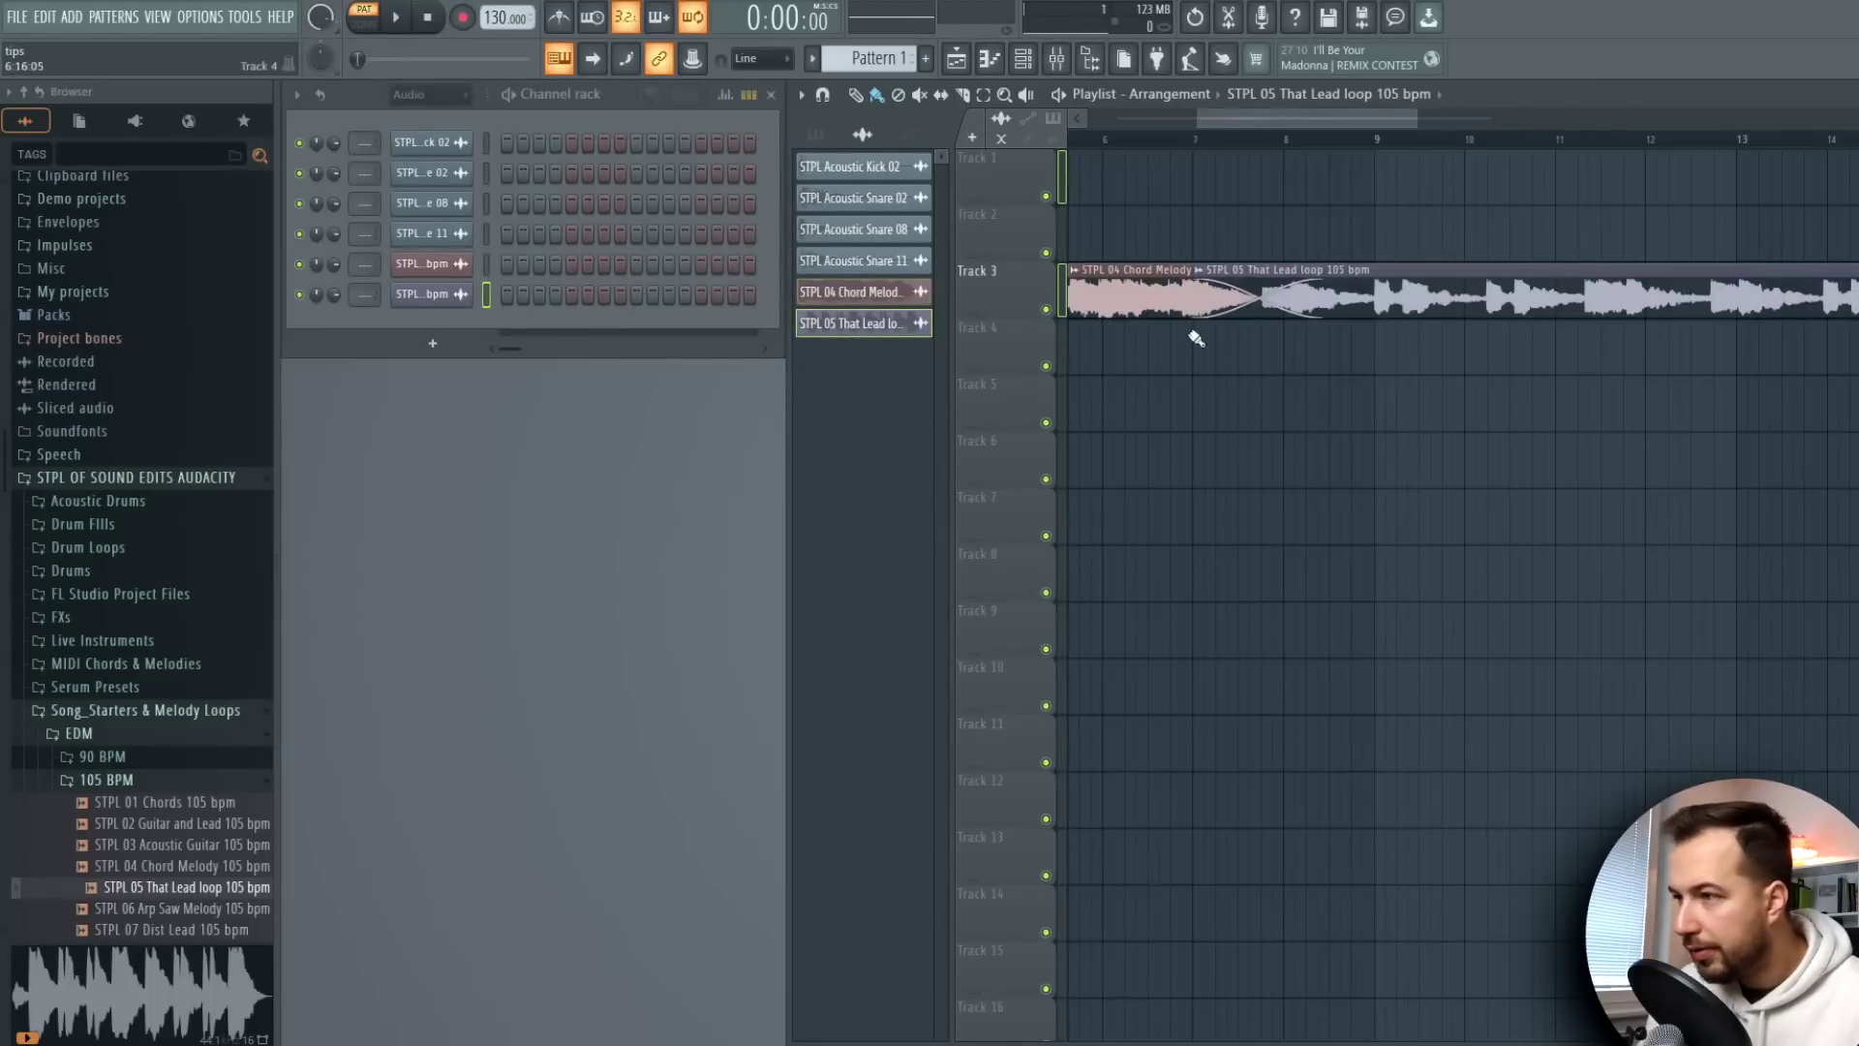
left_click(1094, 138)
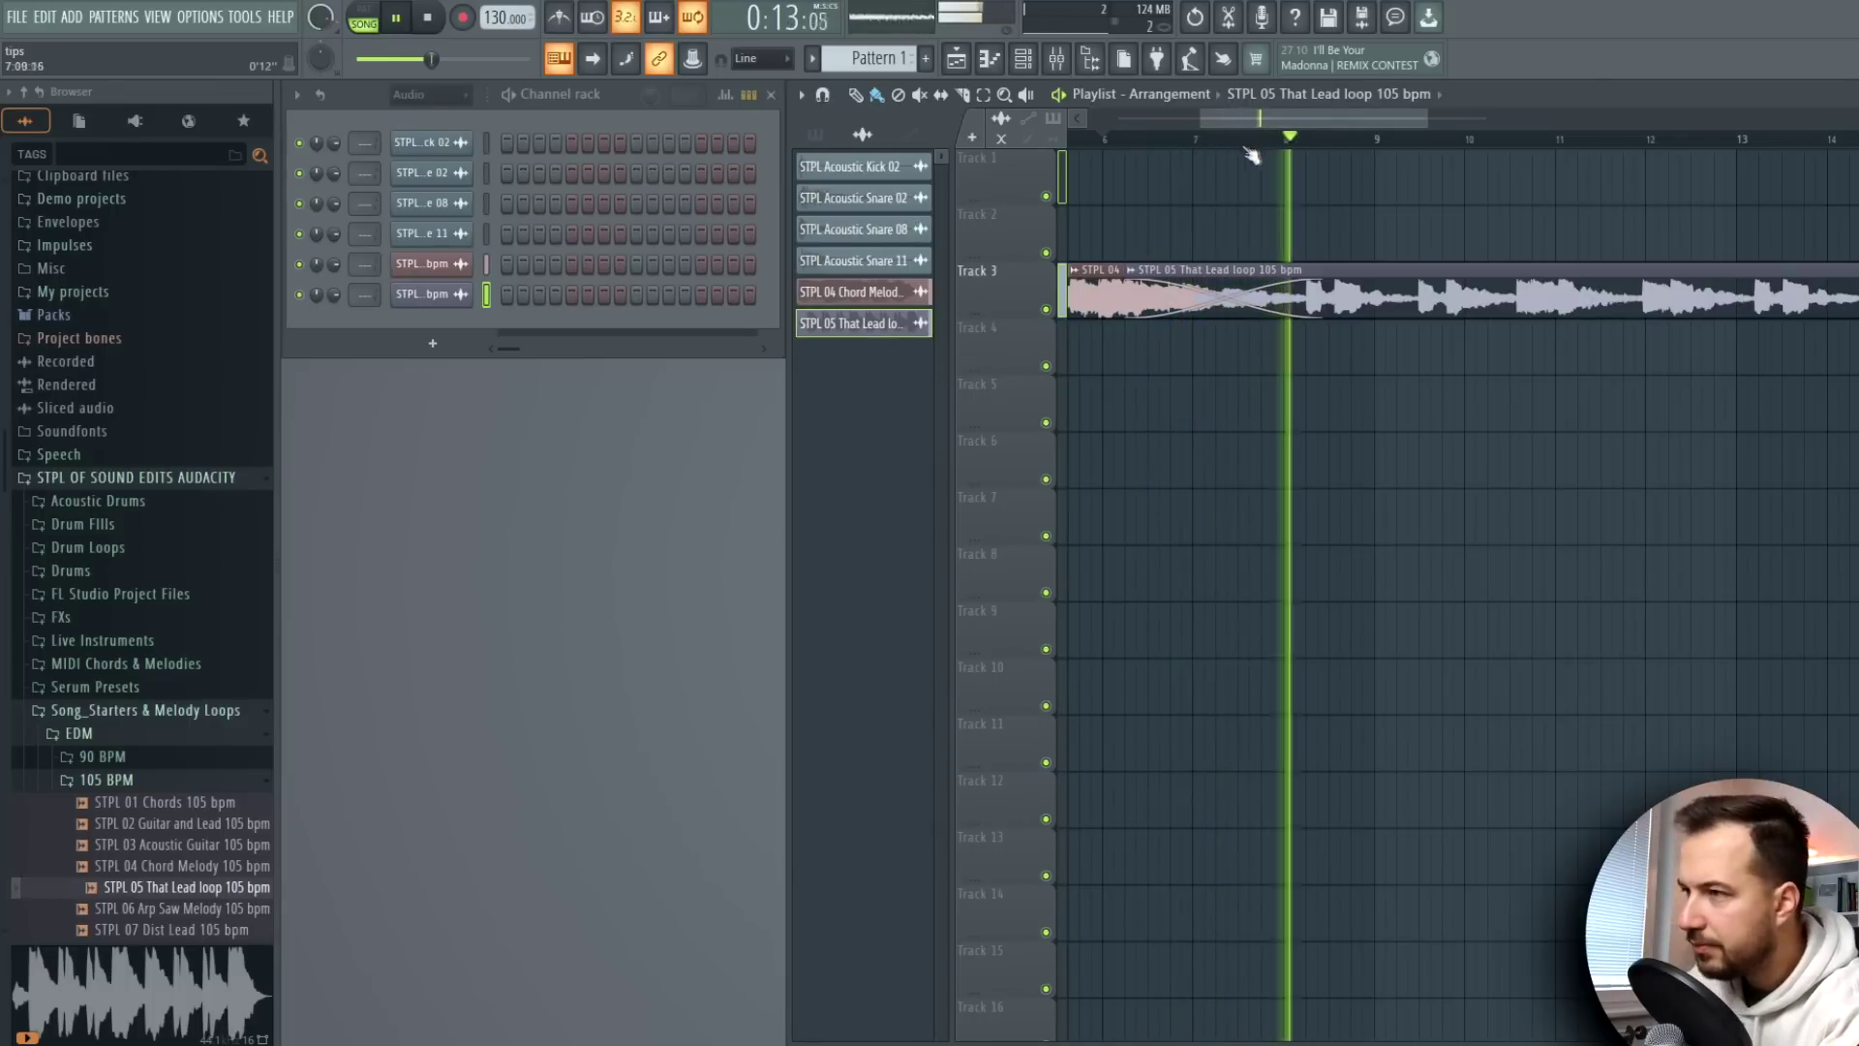
key("space")
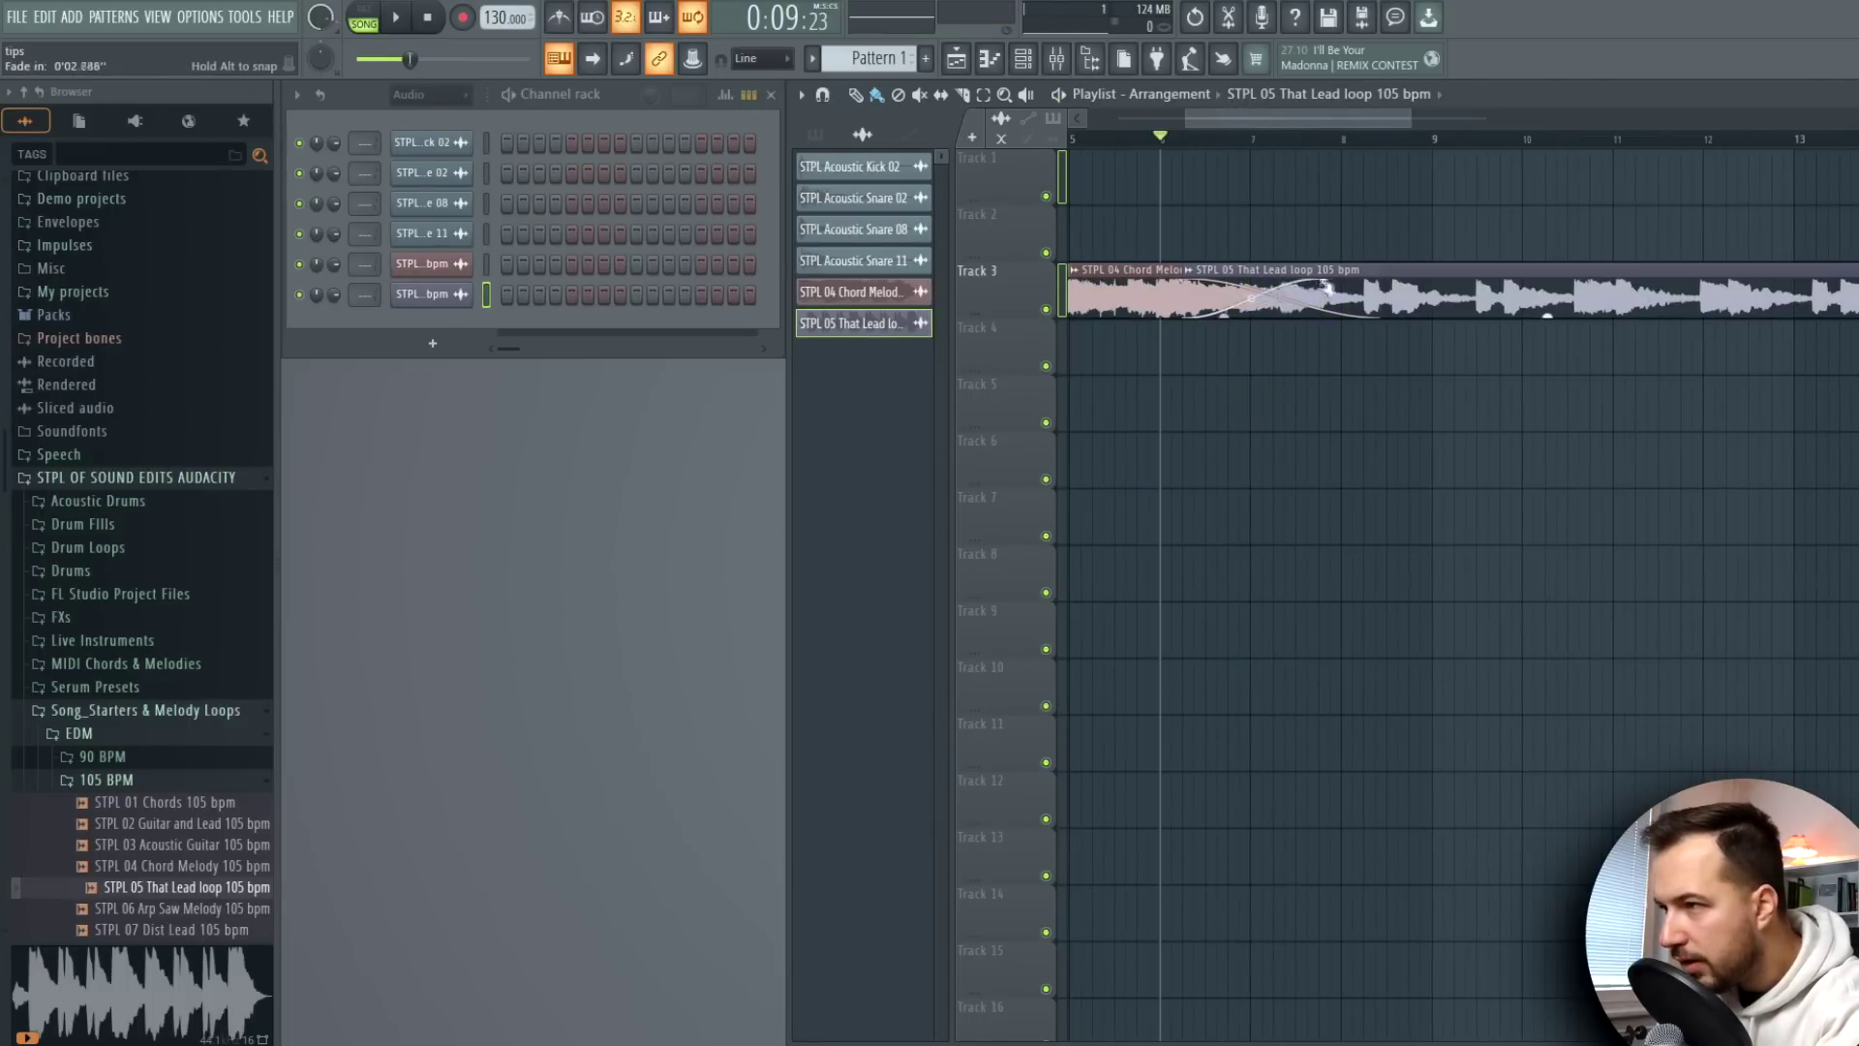
left_click_drag(1278, 285, 1319, 312)
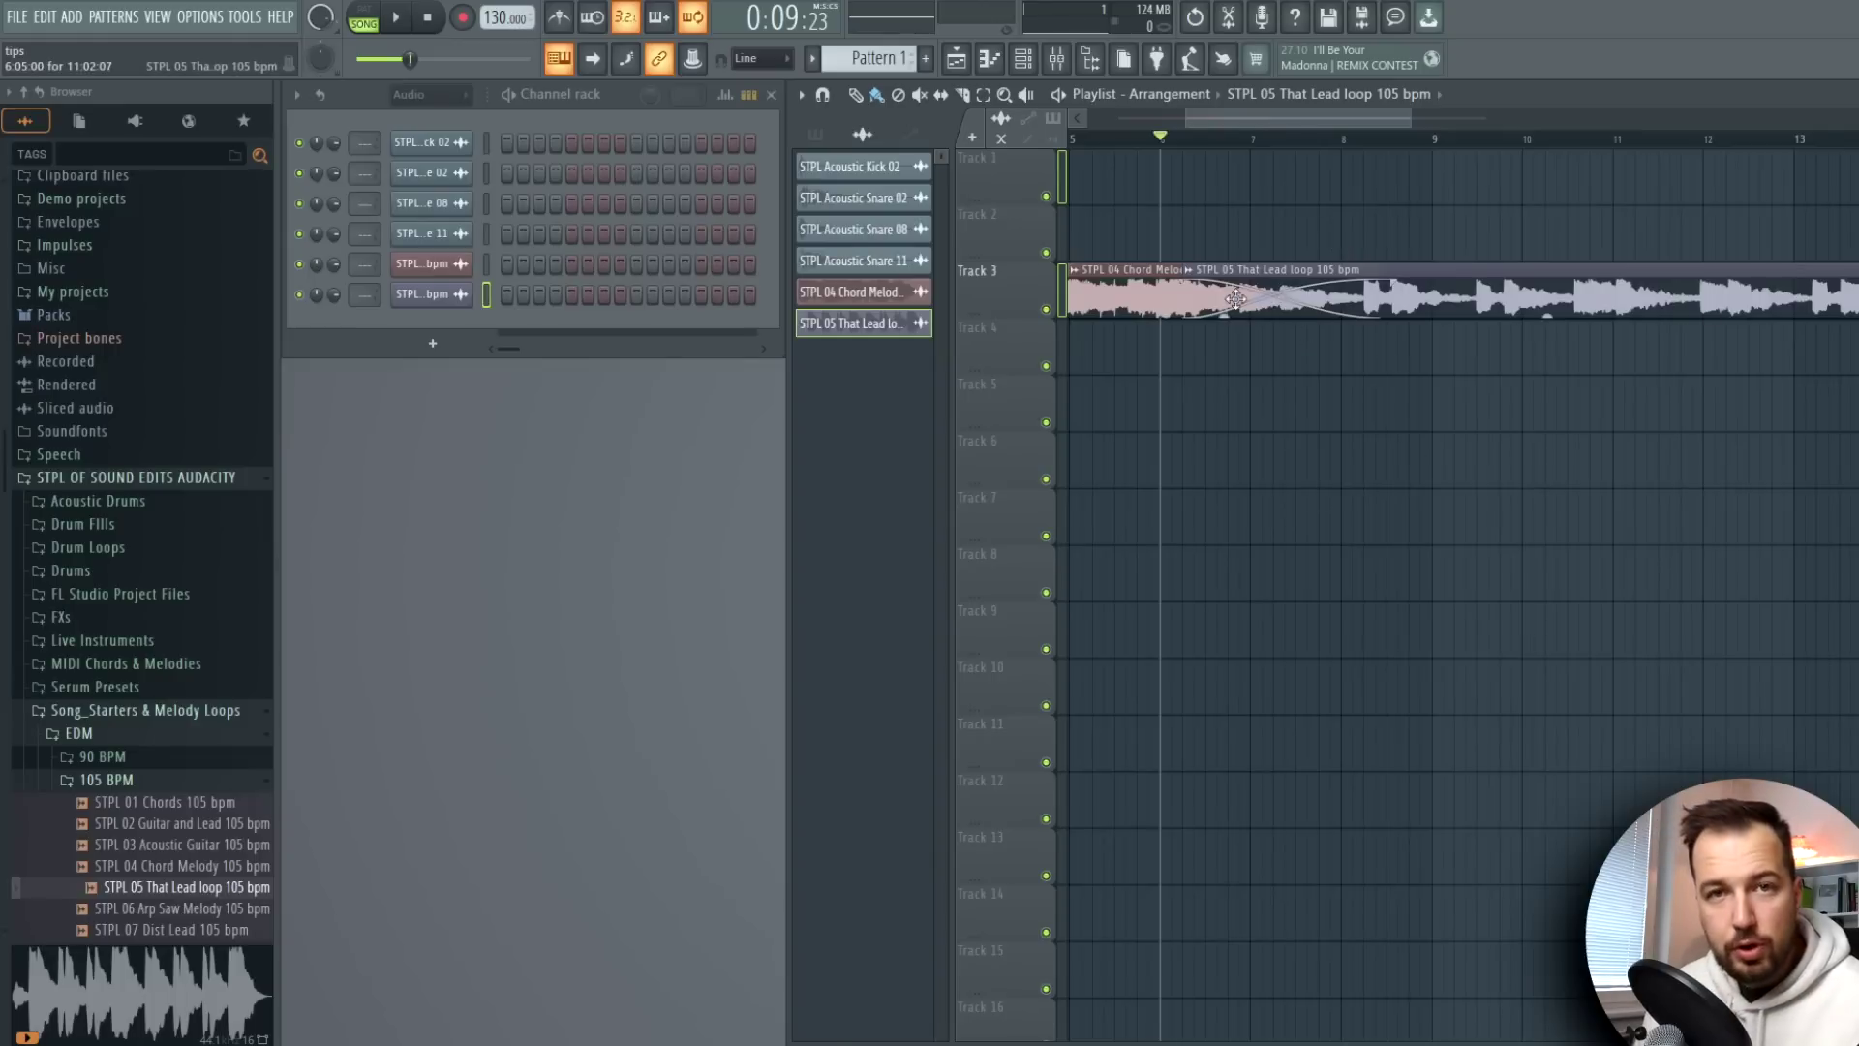
Open the project's general settings
left_click(203, 17)
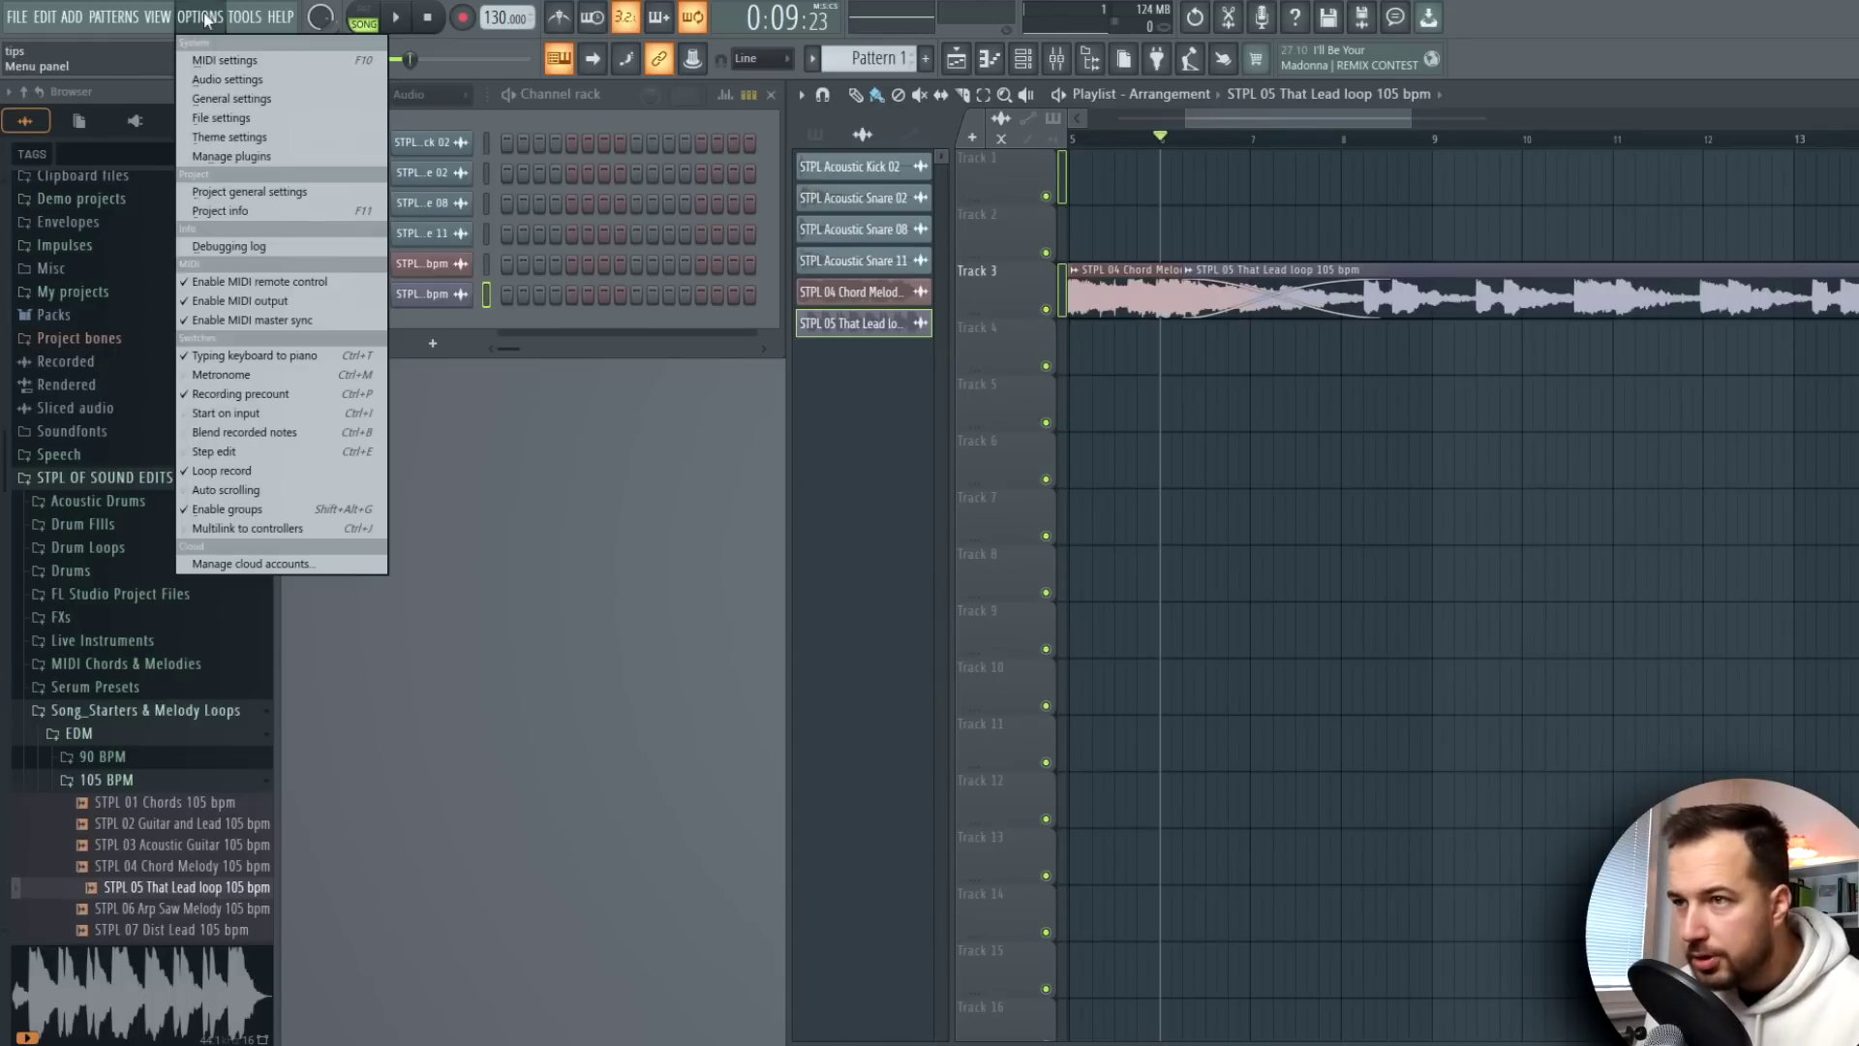
left_click(241, 191)
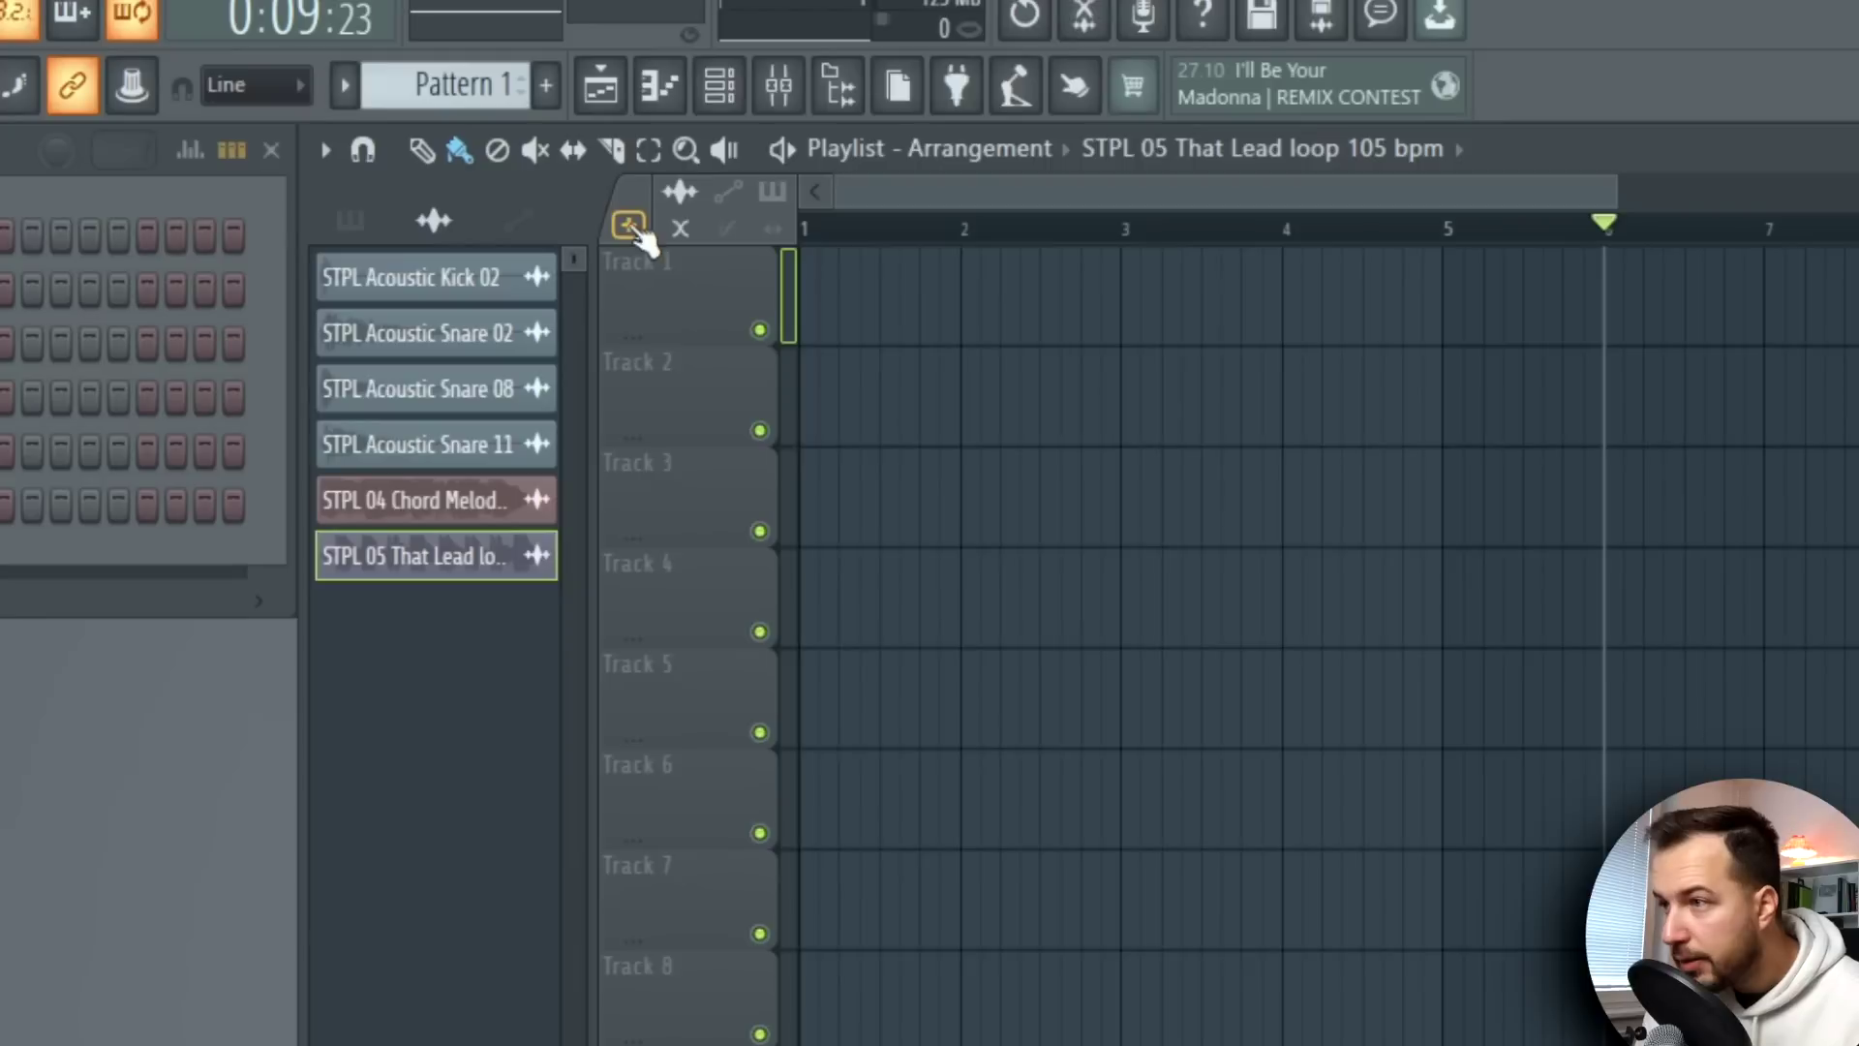
Add a Serum instrument track to the playlist
left_click(627, 225)
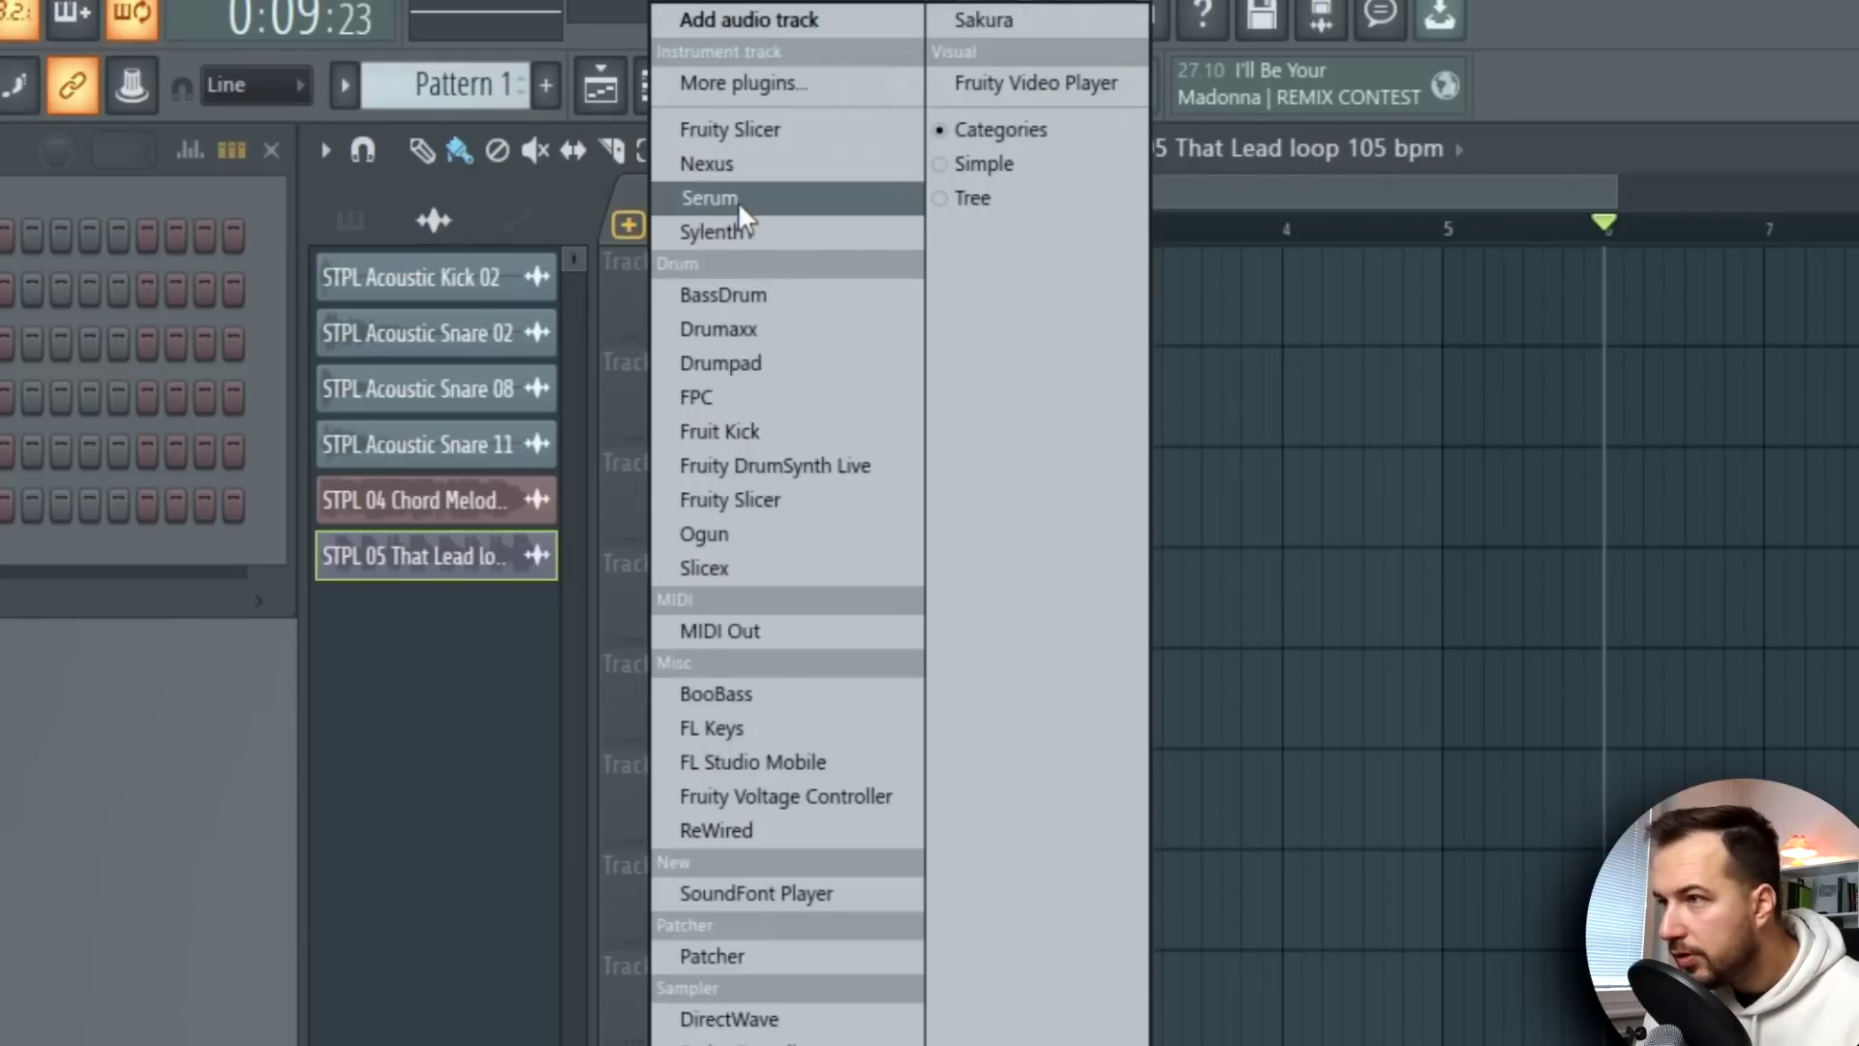
left_click(737, 201)
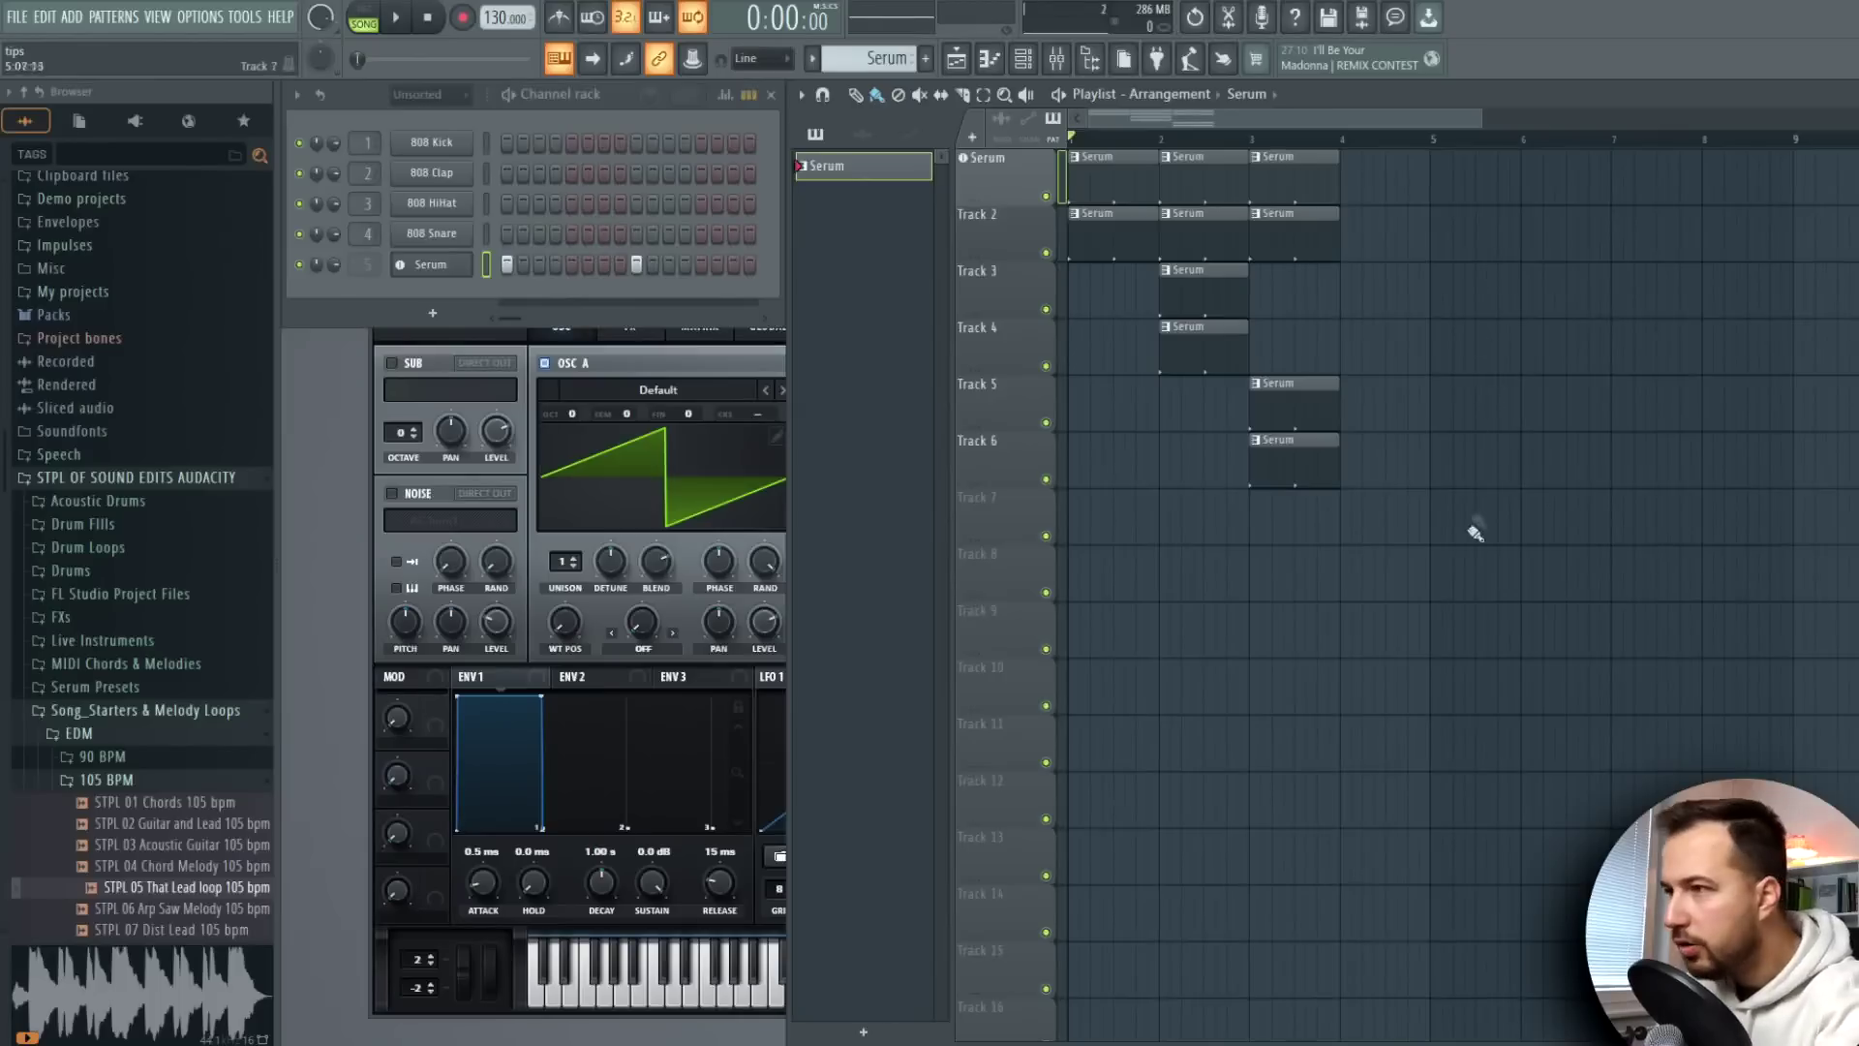
Copy all Serum clips on tracks 1 to 6 and paste them at bar 5
left_click_drag(1472, 531, 1068, 150)
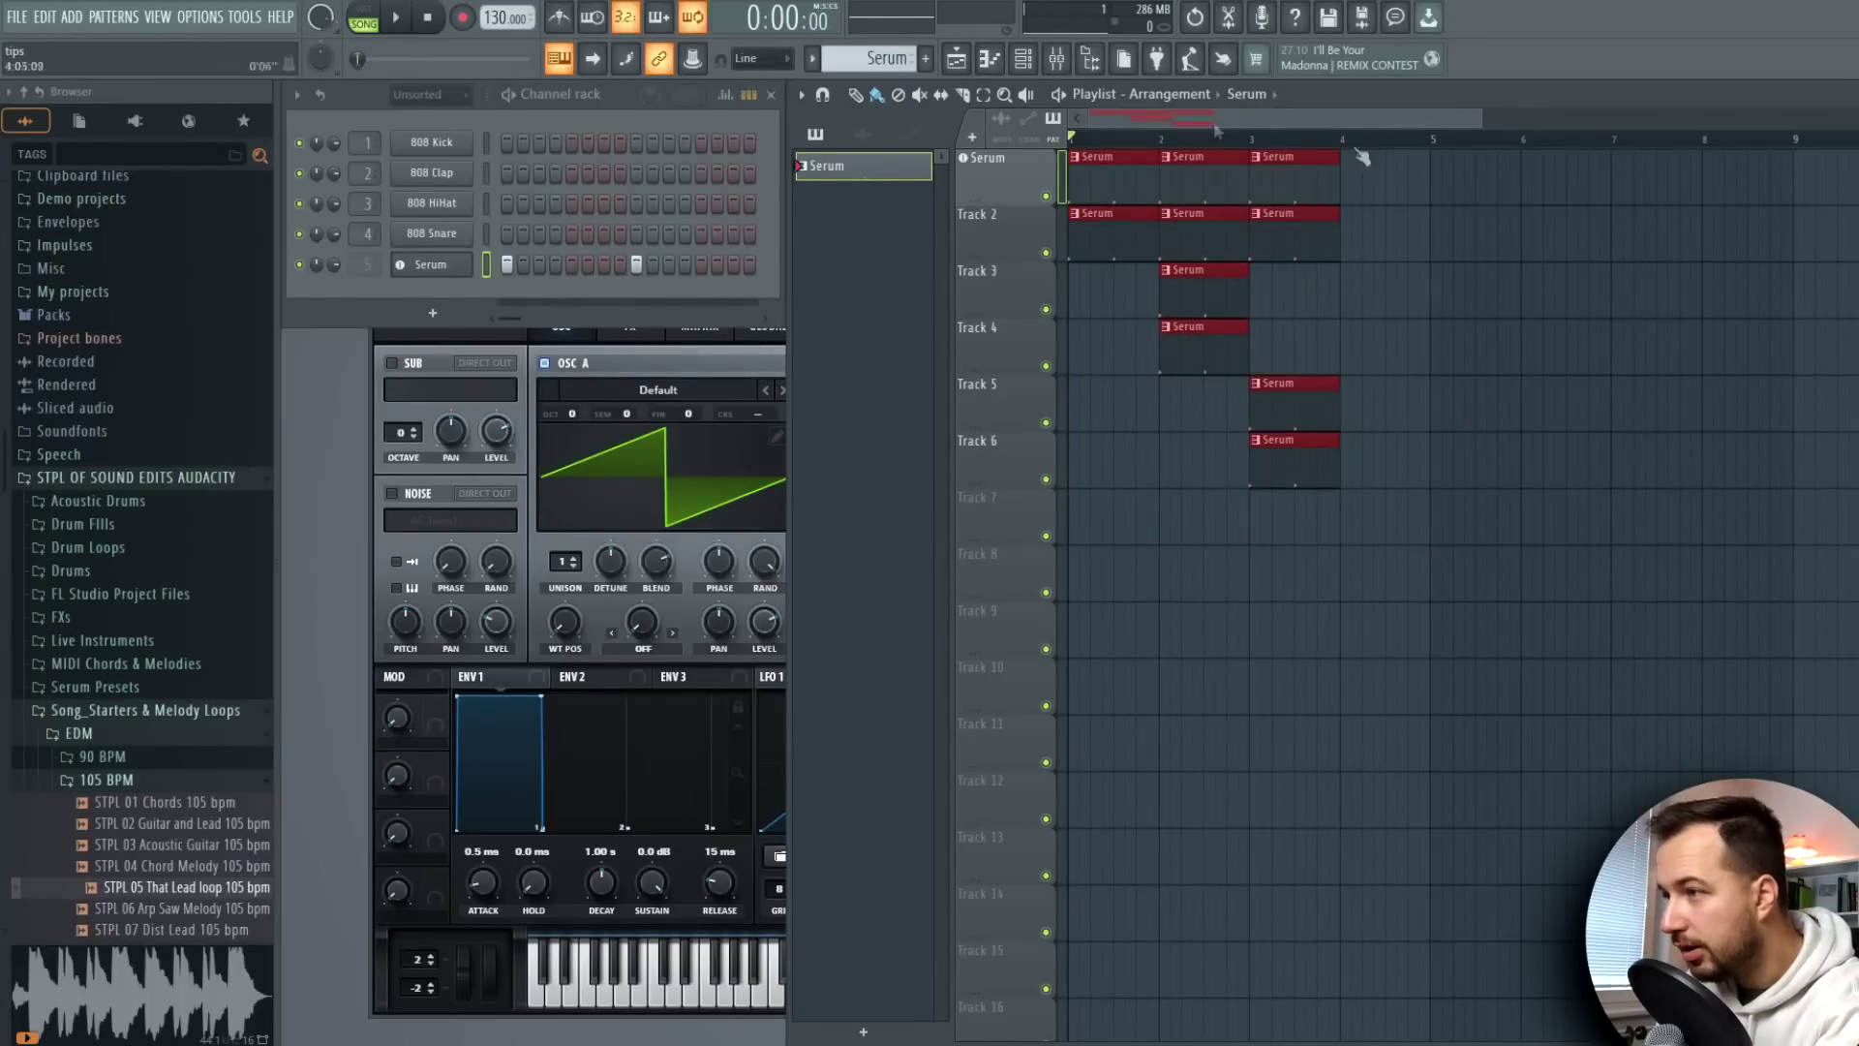
left_click(1401, 366)
mouse_move(1435, 143)
left_mouse_down()
mouse_move(1738, 147)
mouse_move(1436, 155)
left_mouse_up()
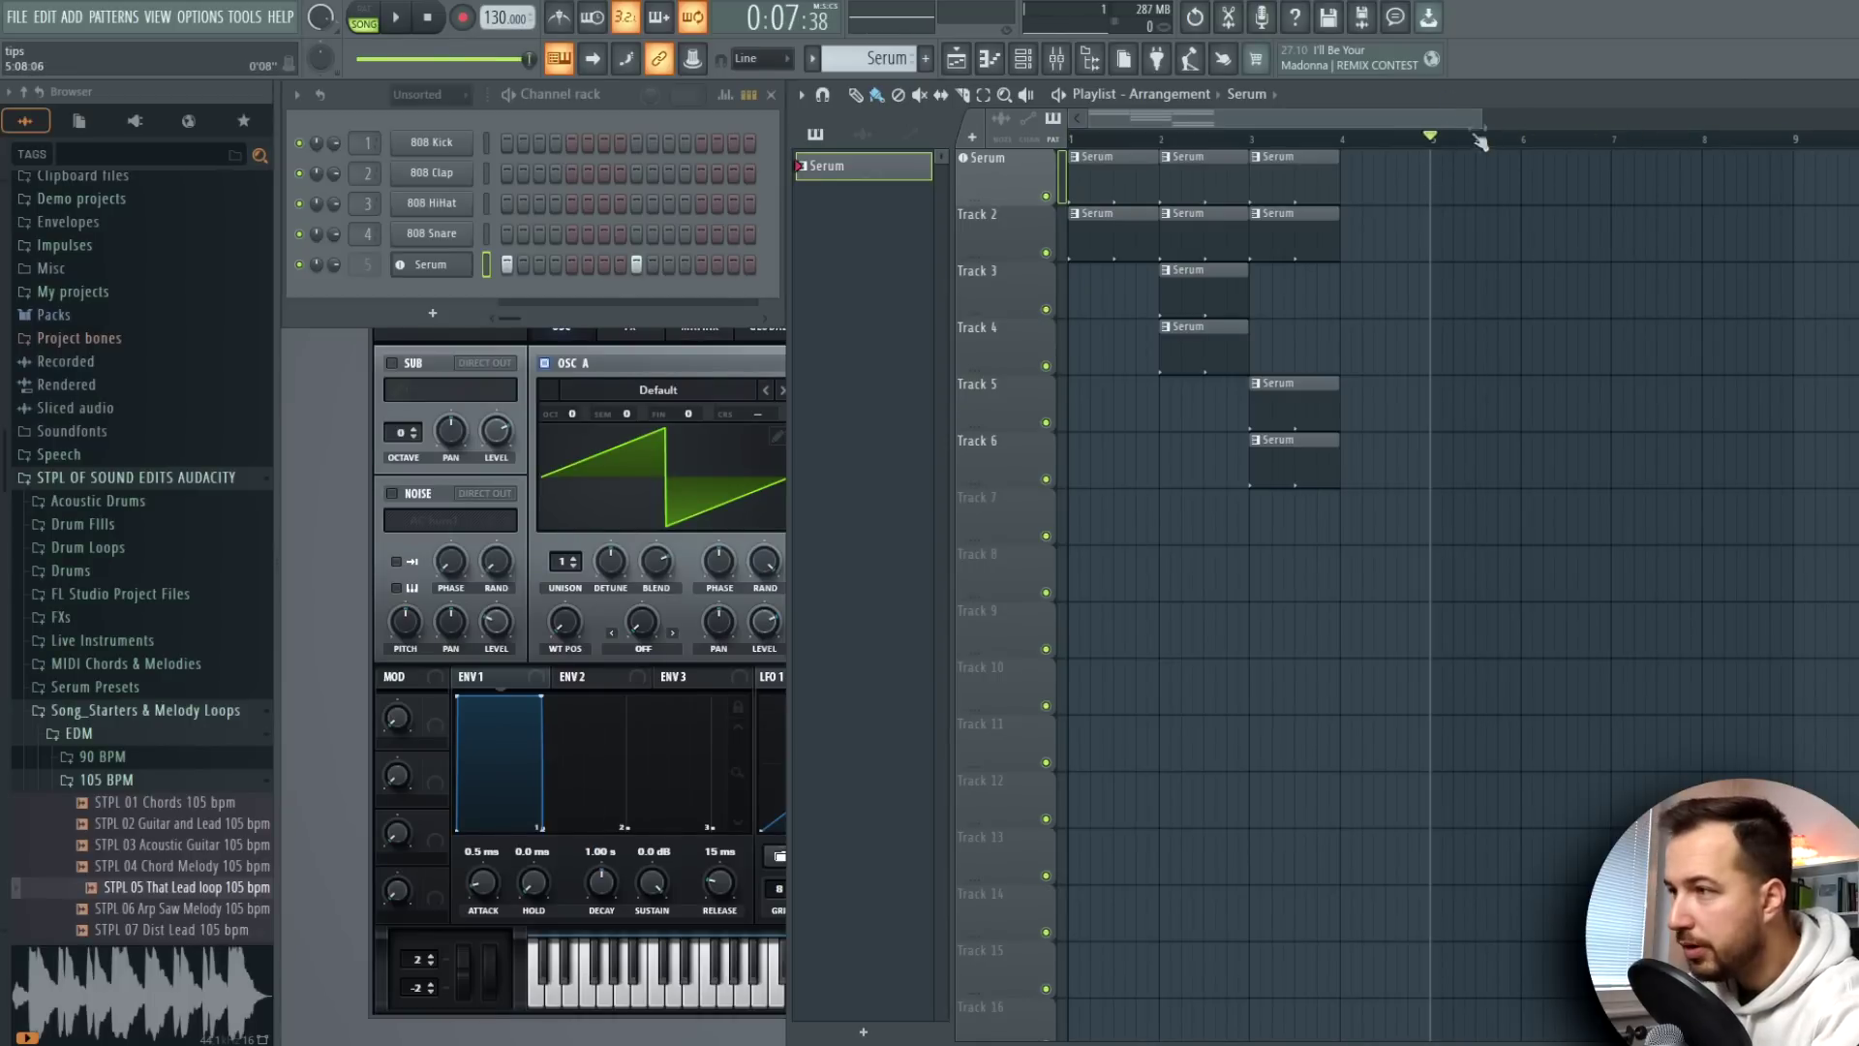
key("ctrl+v")
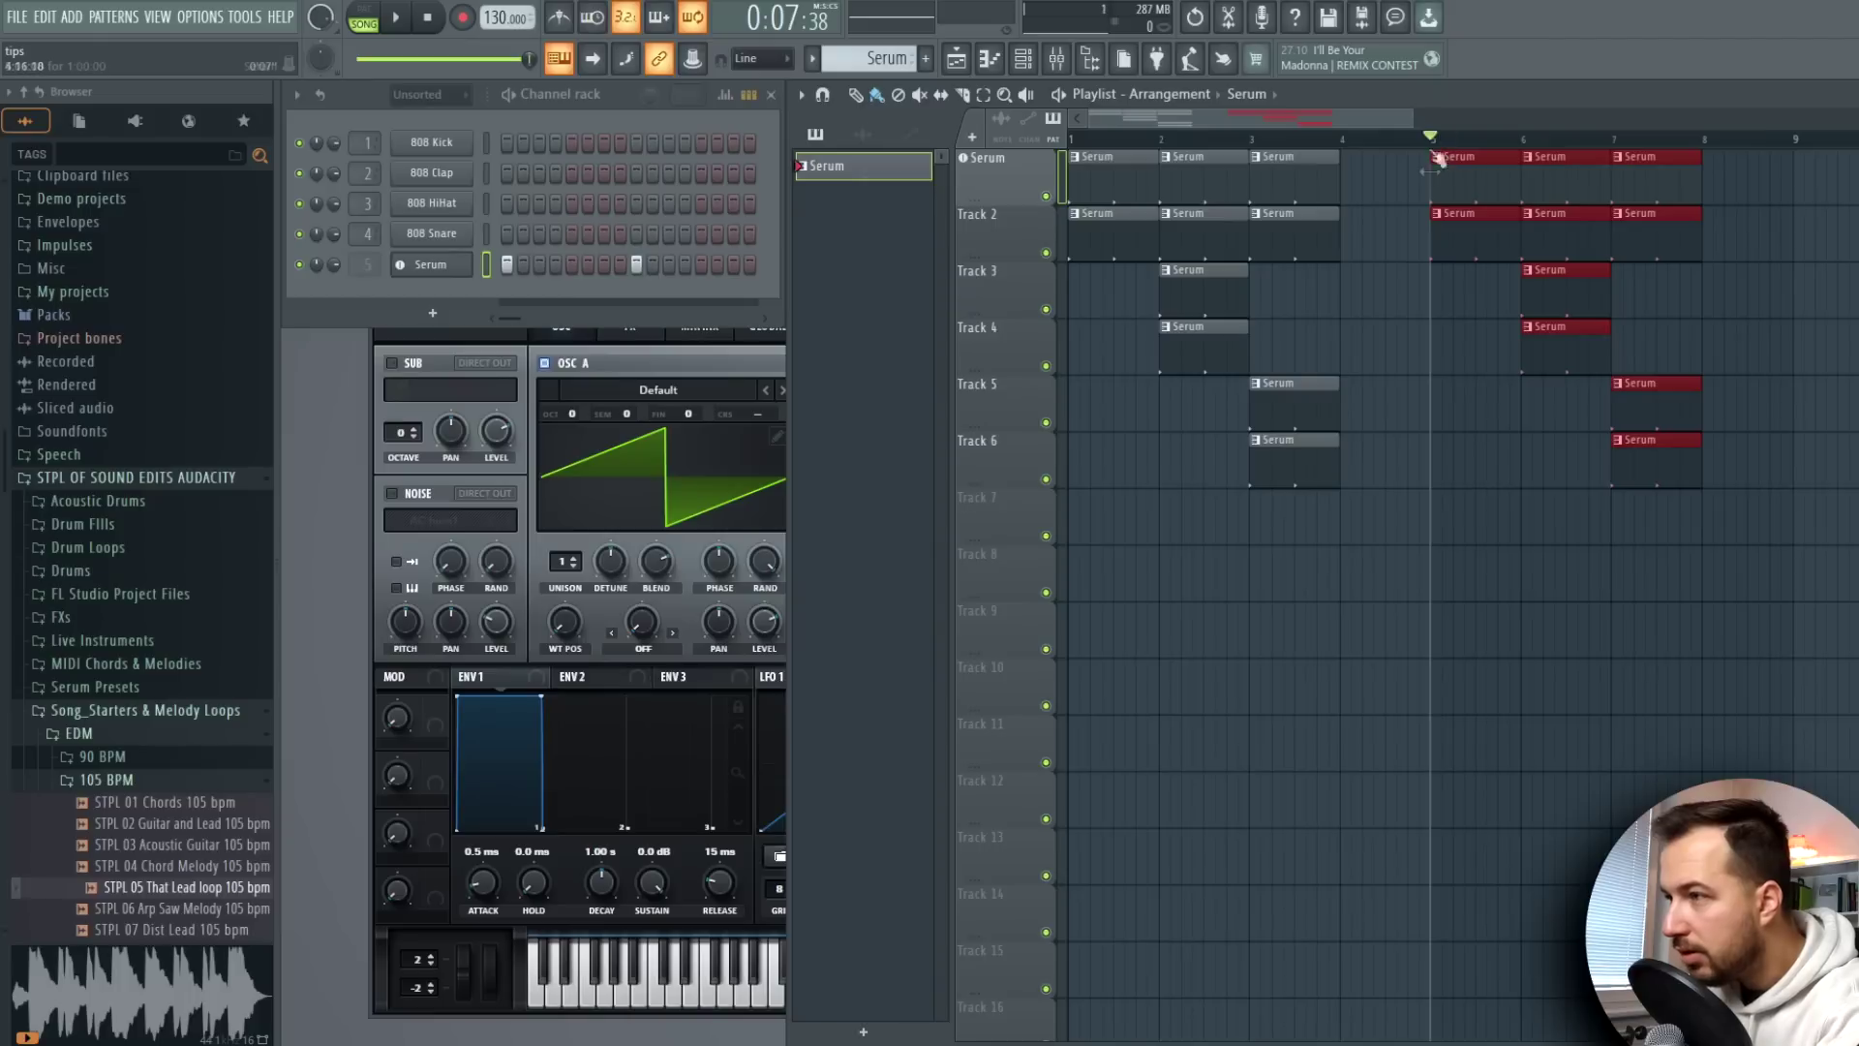
Paste another copy of the Serum clips further along the timeline, after the first pasted group
left_click_drag(1431, 137, 1758, 155)
scroll(1764, 143, "down", 2)
key("ctrl+v")
left_click(1789, 196)
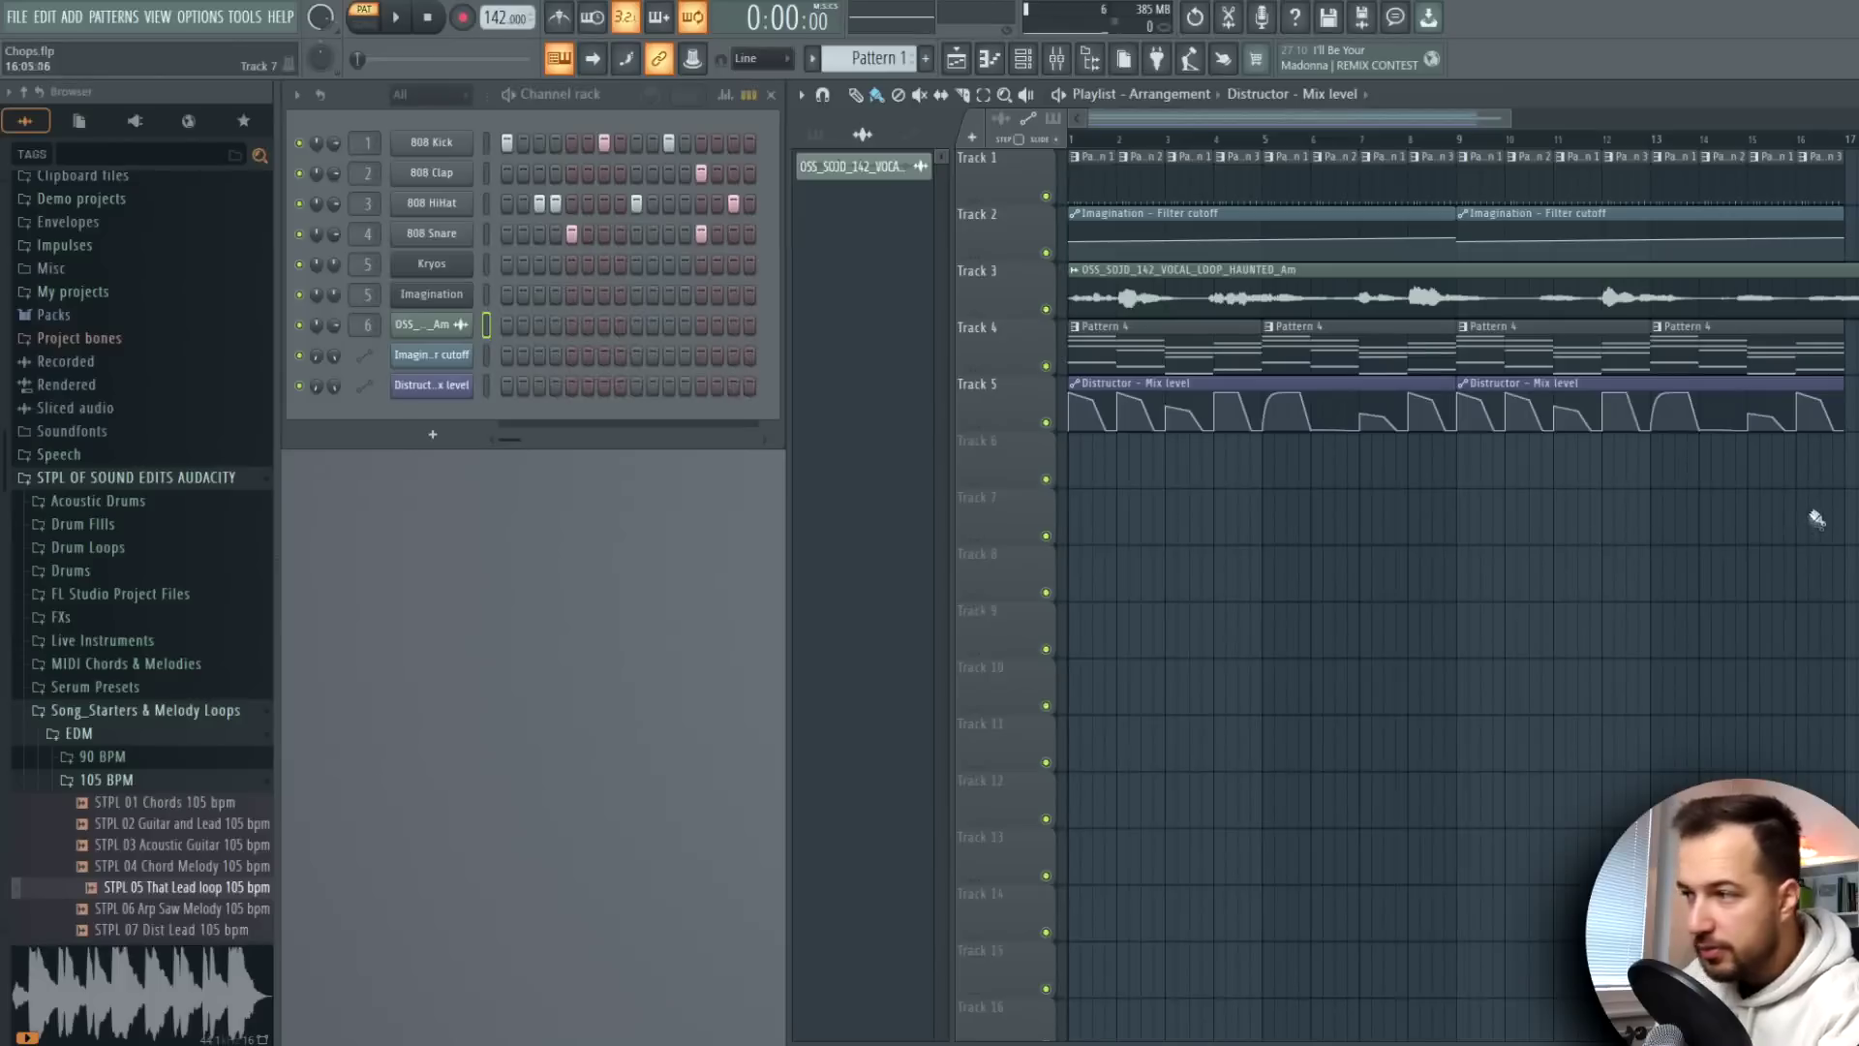
Select all clips on tracks 1 to 5 of the Chops project and play the opening bars of the arrangement
left_click_drag(1844, 537, 920, 184)
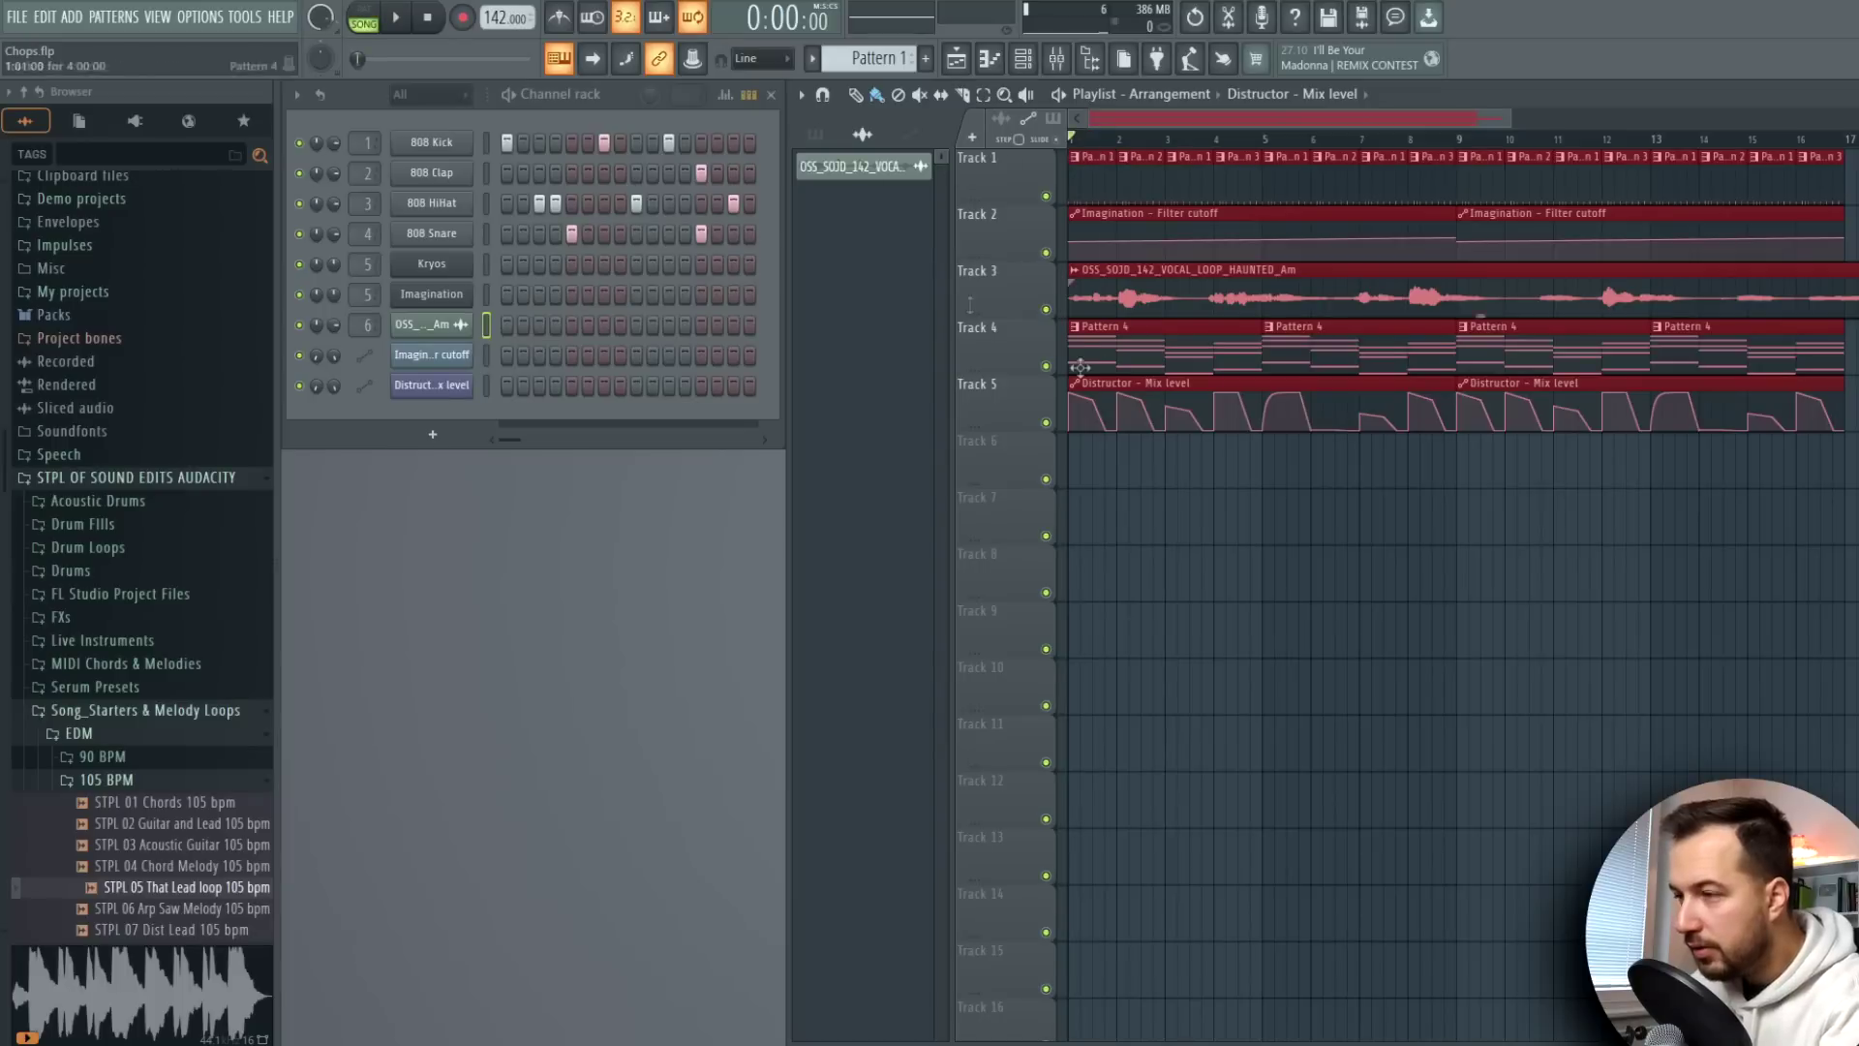
key("space")
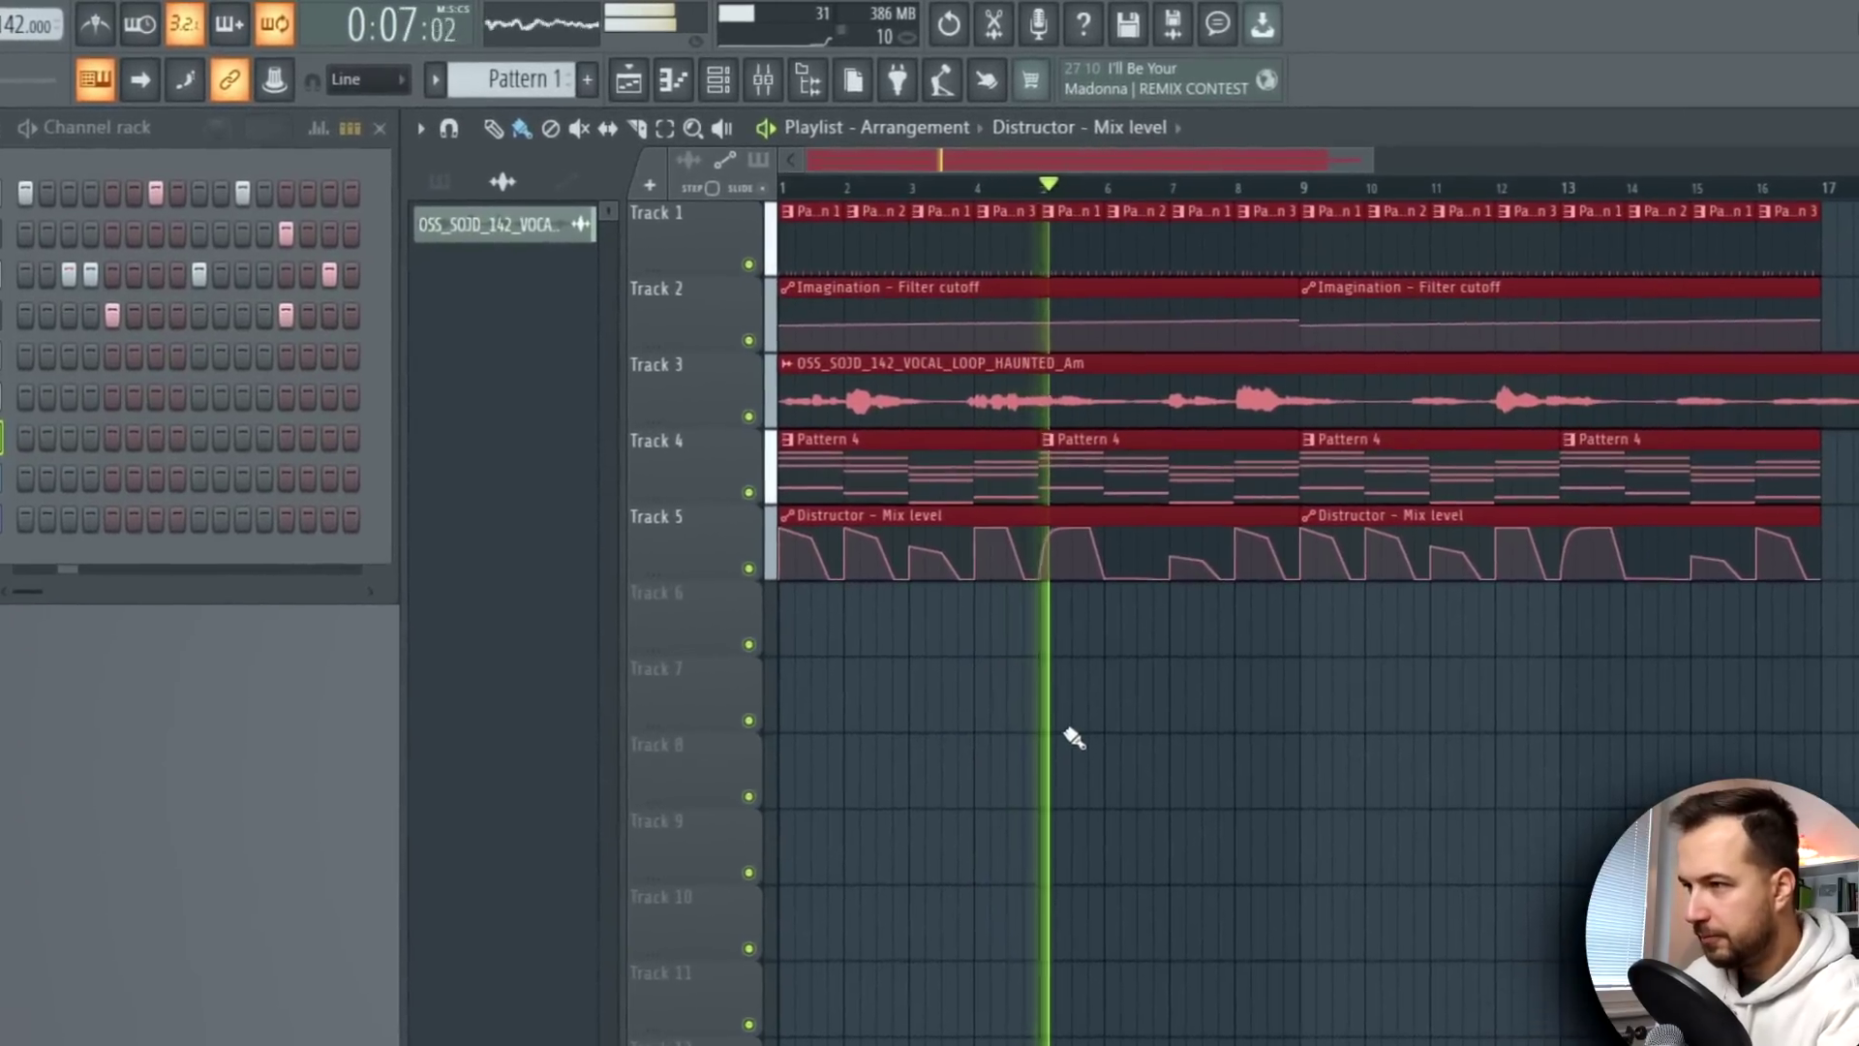
key("space")
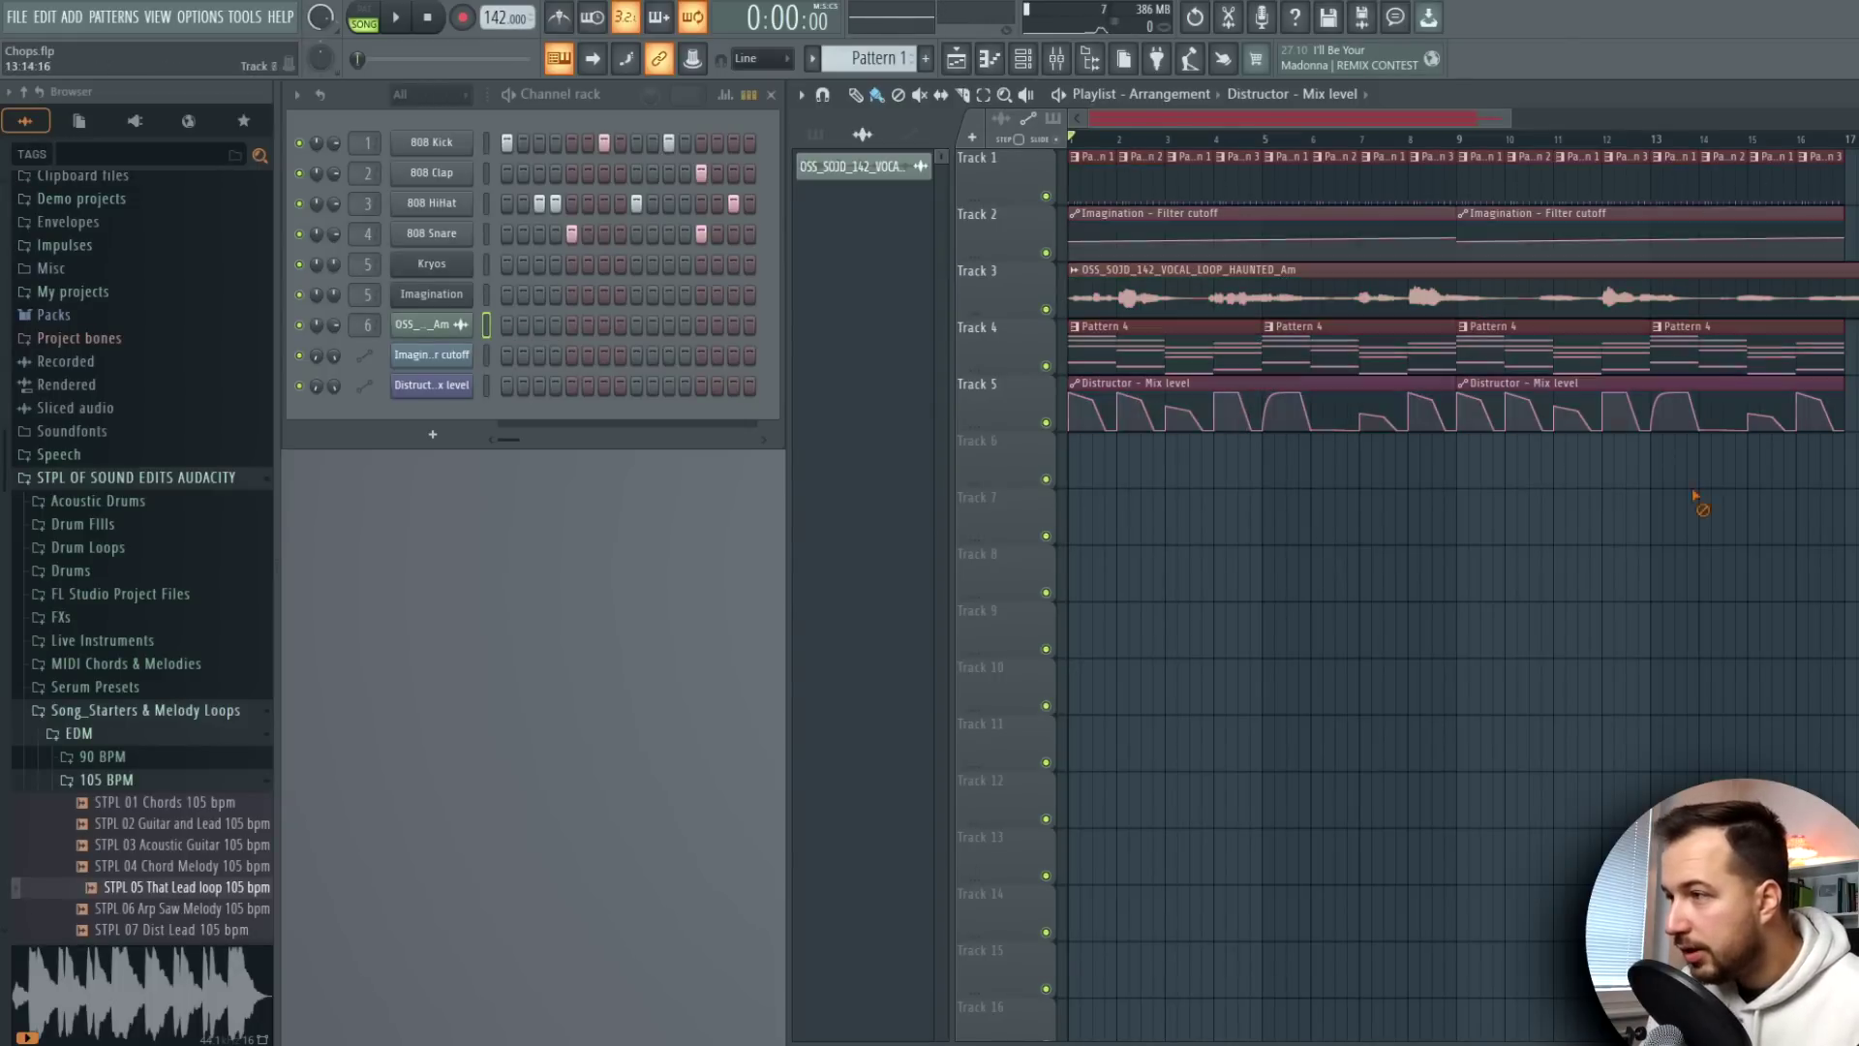
Chop all clips on tracks 1 to 5 with one of the Patterns chop presets and play the result
left_click_drag(1839, 489, 1259, 156)
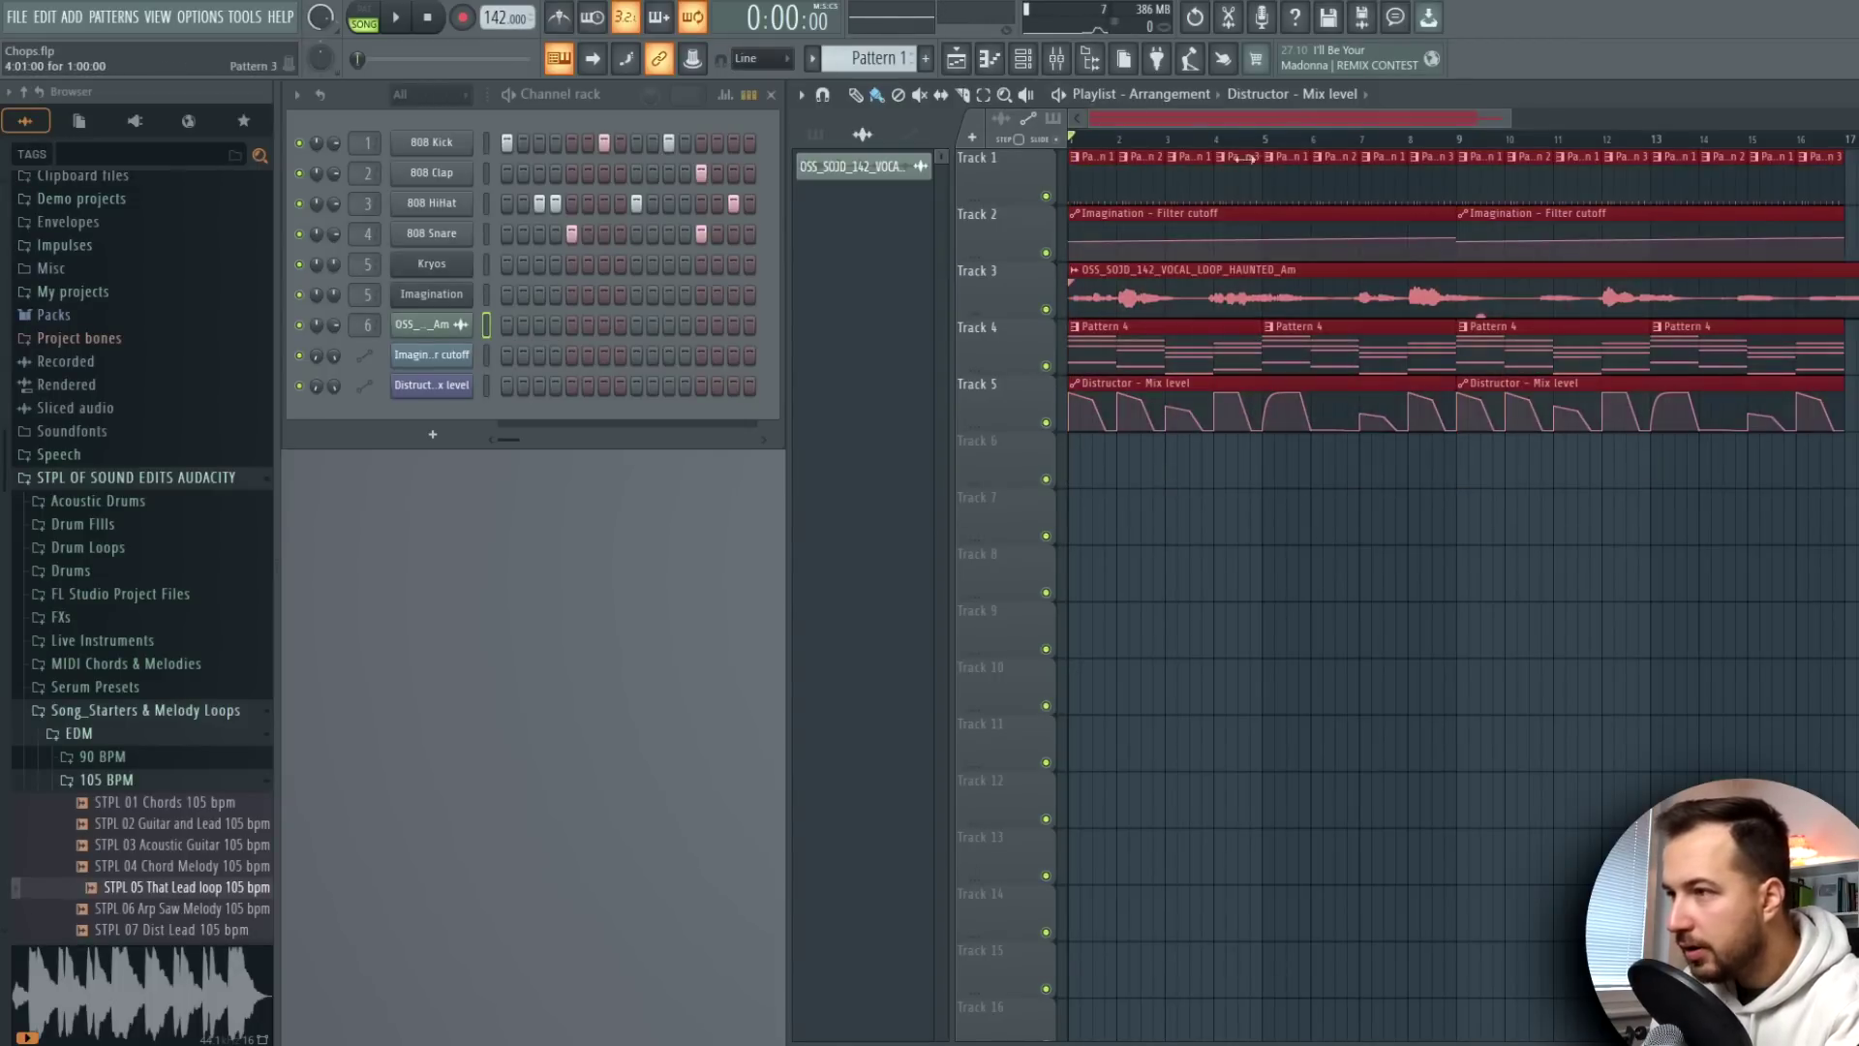
right_click(1076, 161)
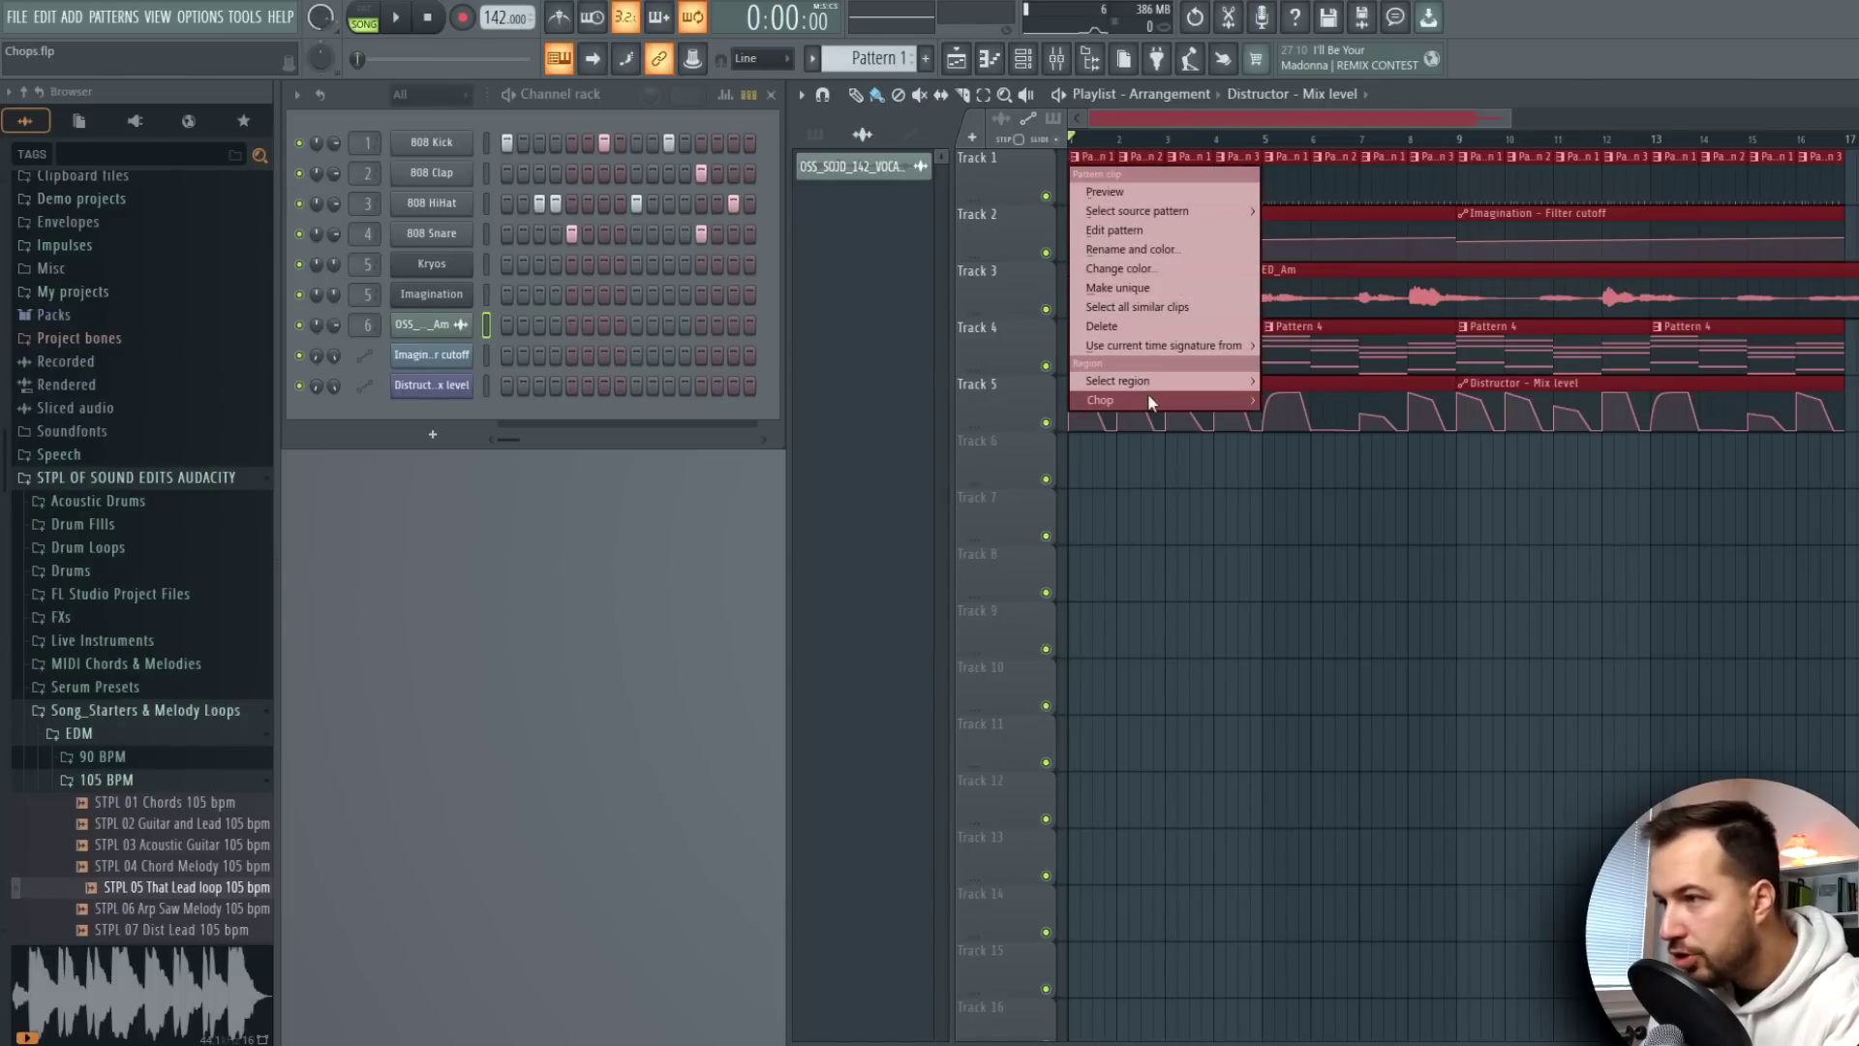
mouse_move(1147, 397)
mouse_move(1335, 421)
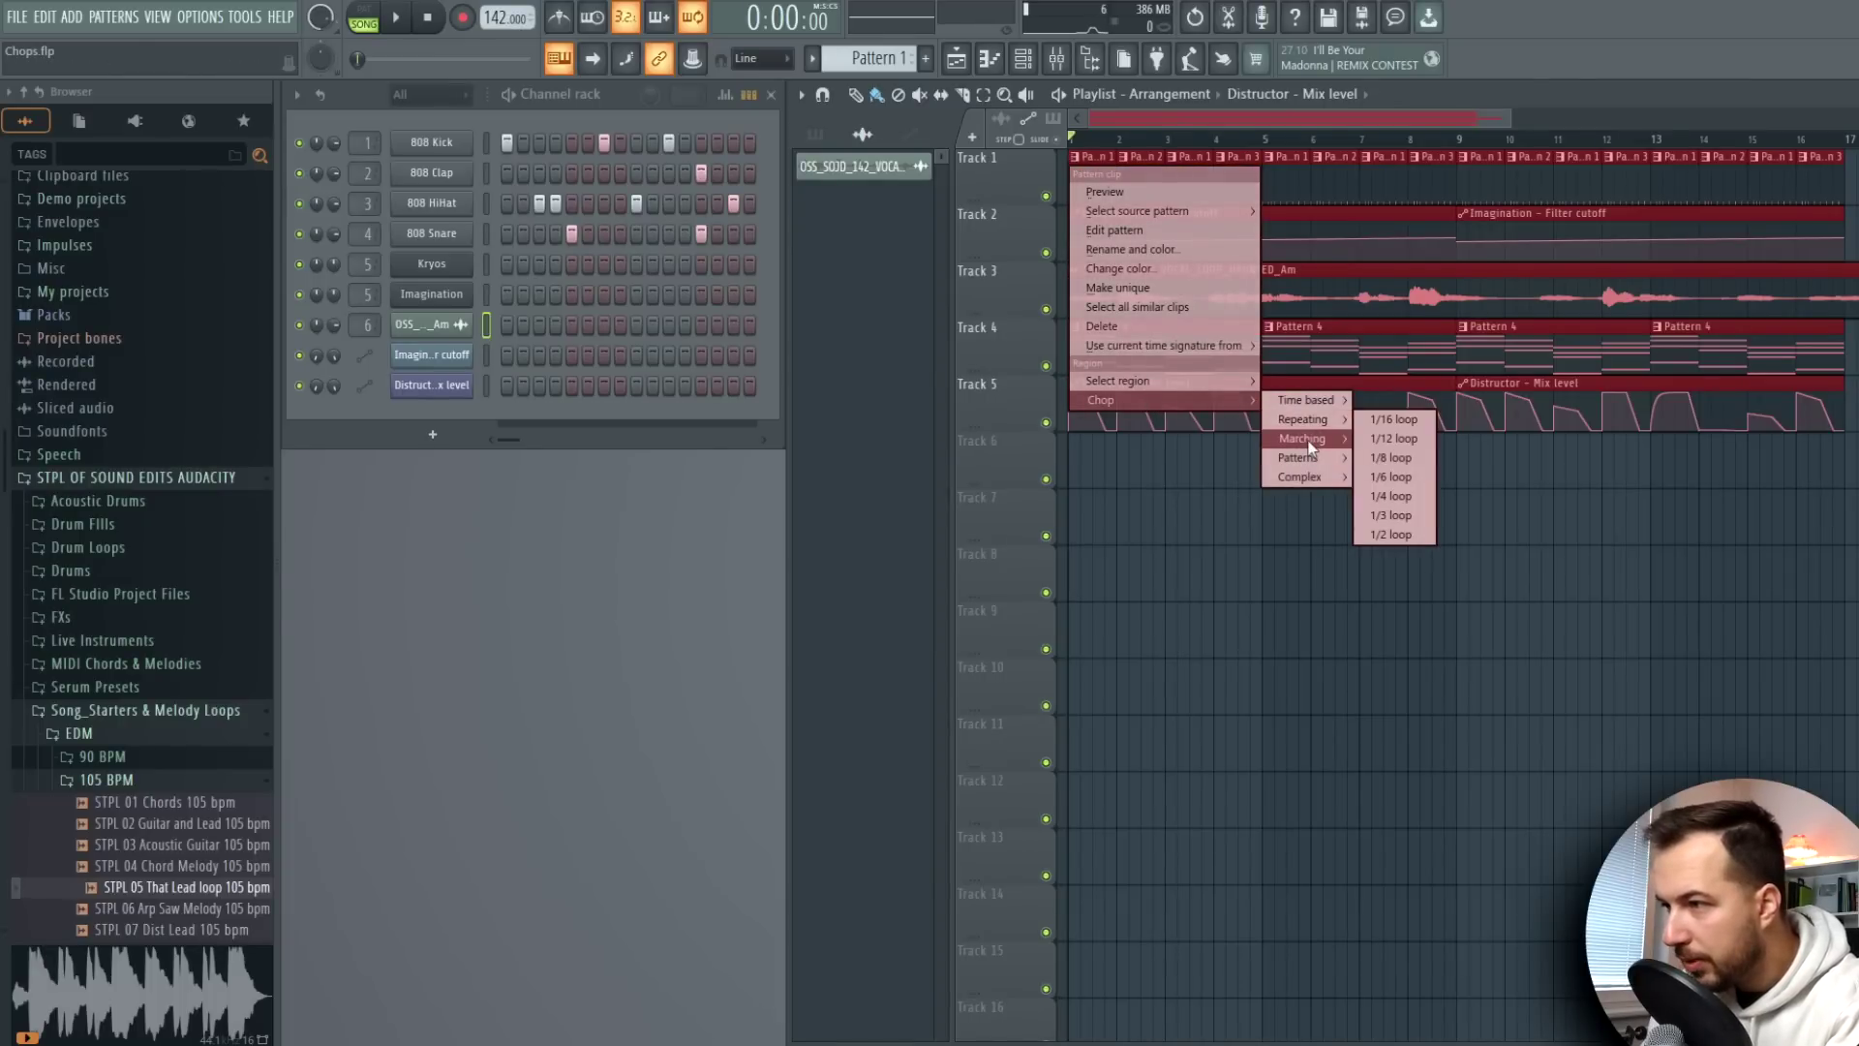
mouse_move(1302, 456)
left_click(1409, 519)
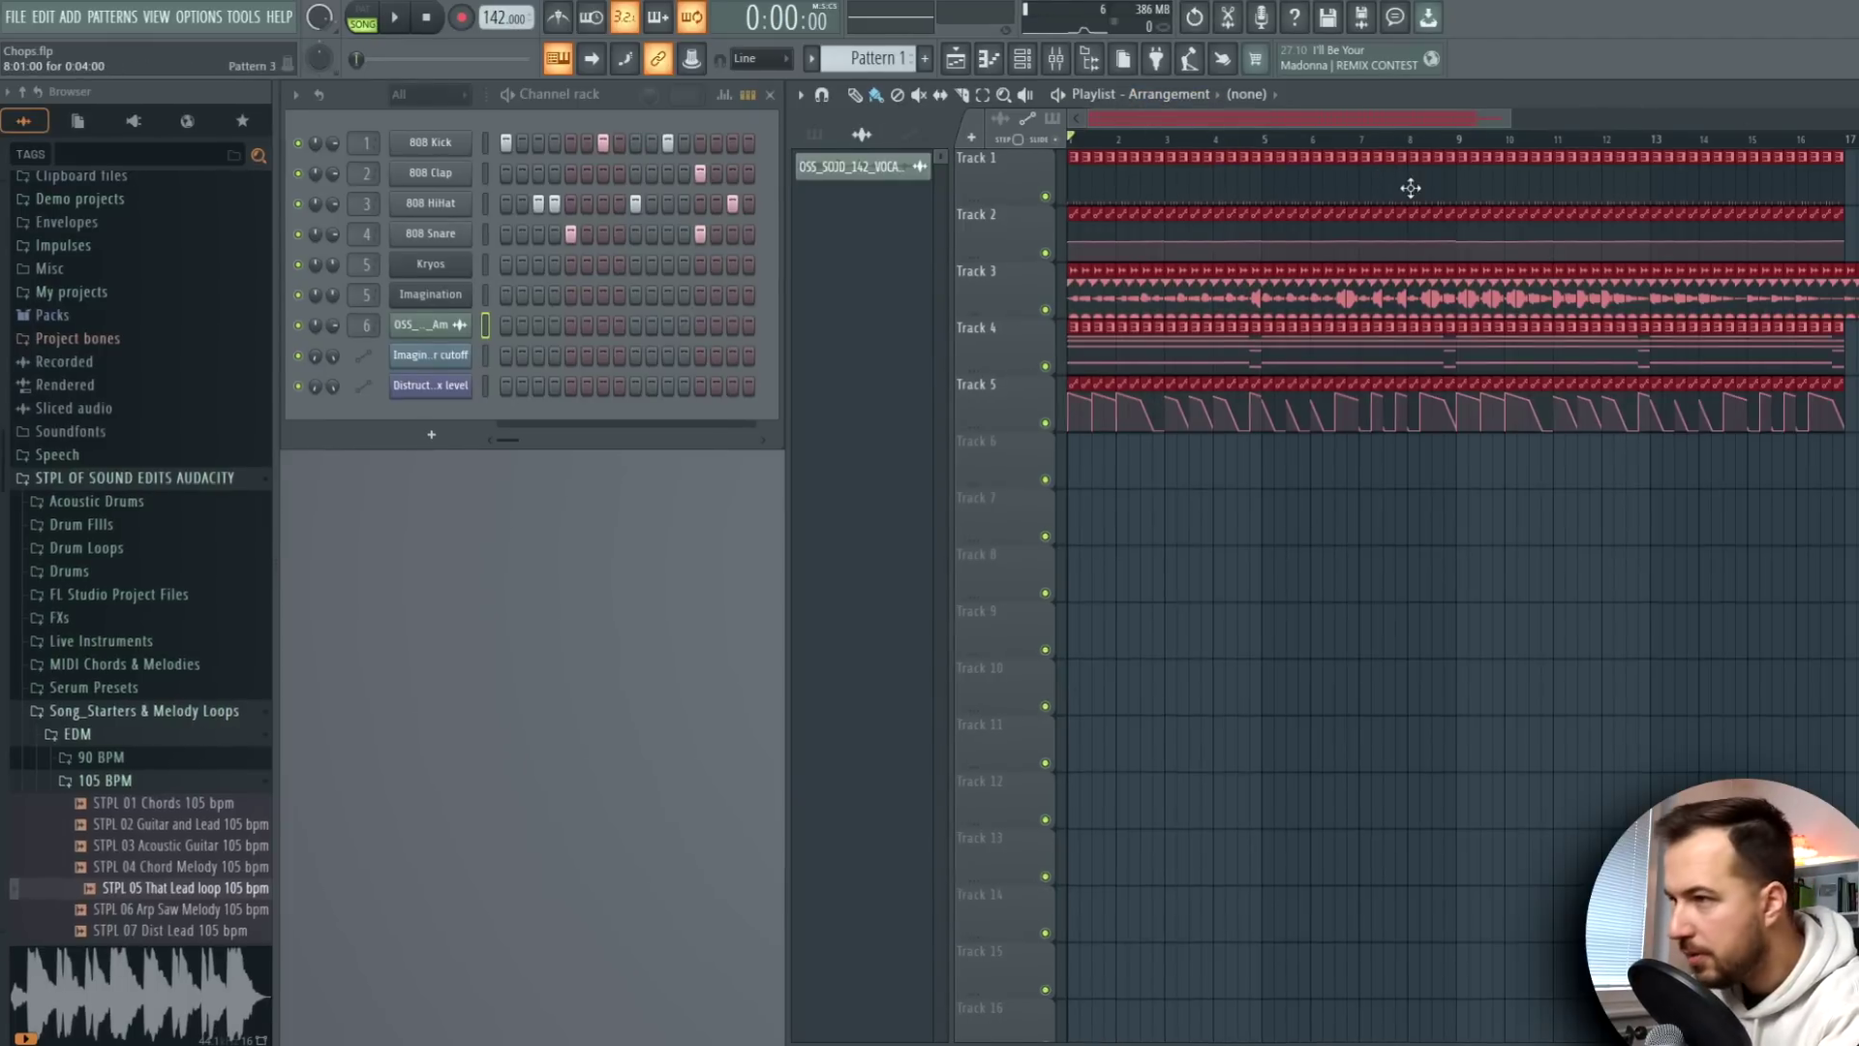
key("space")
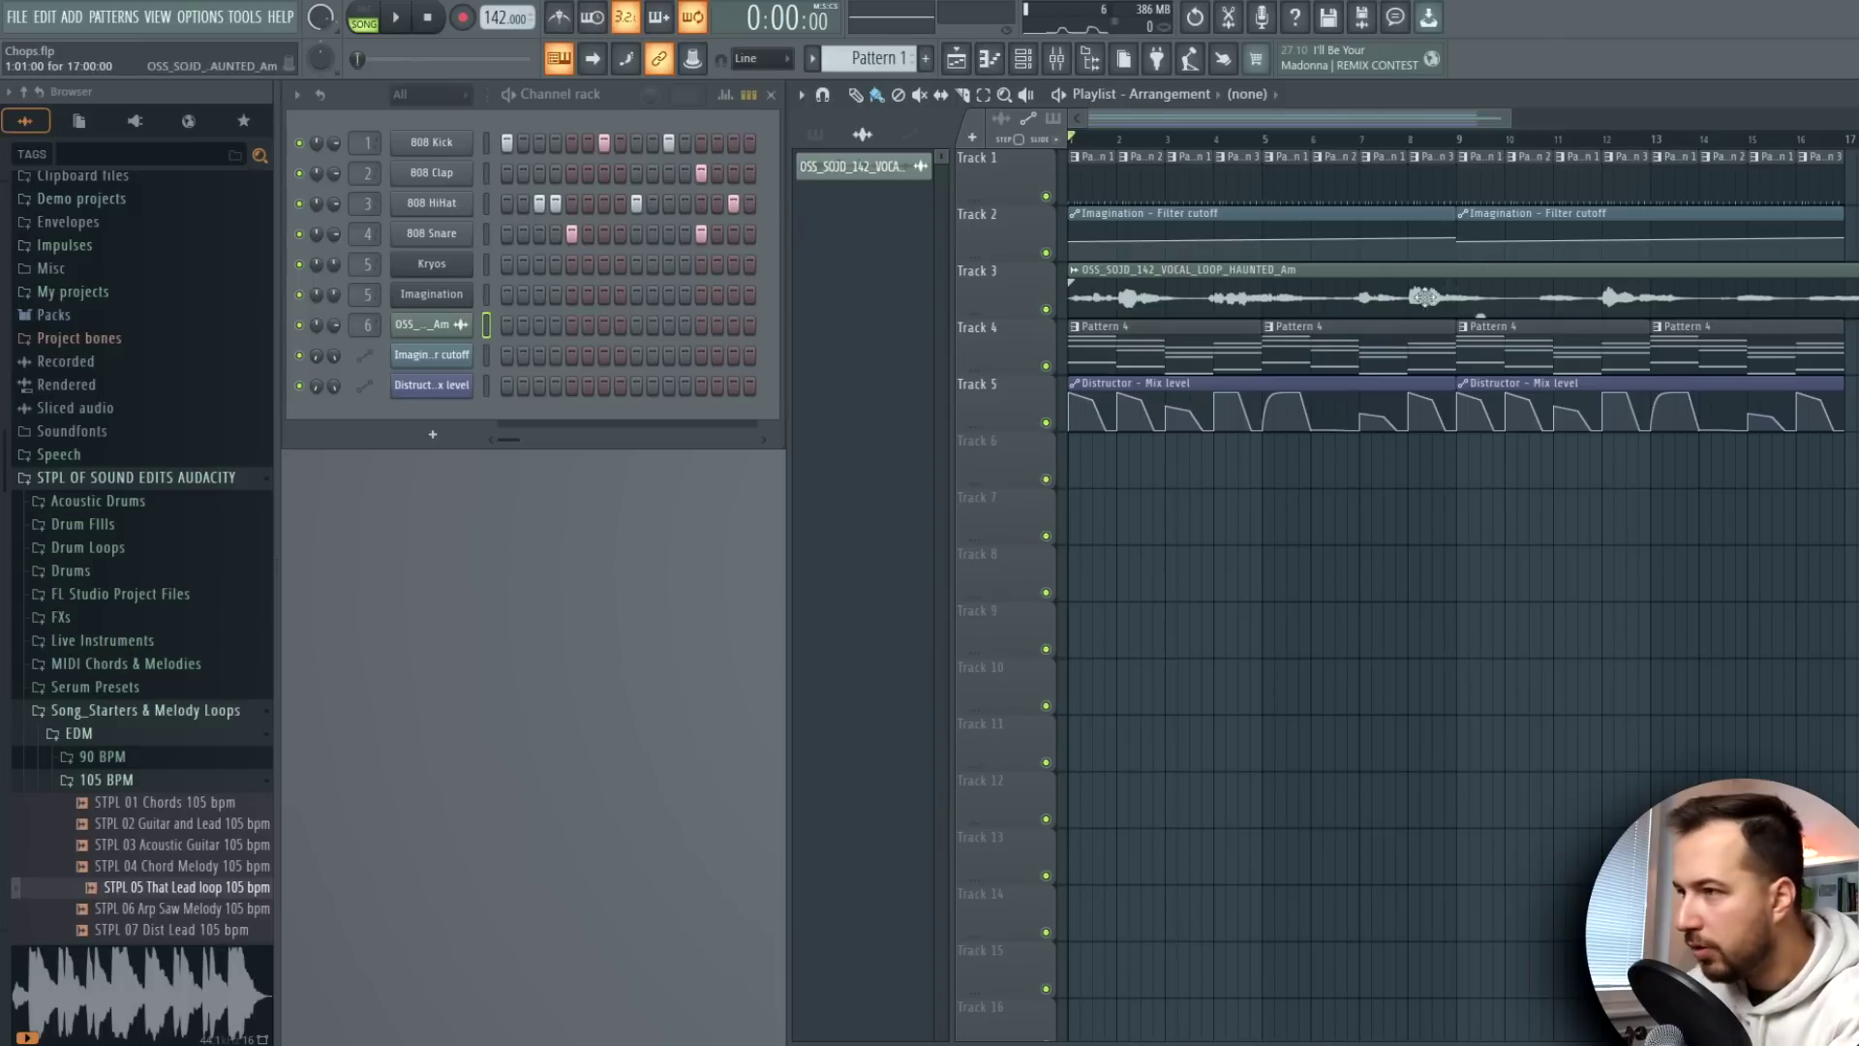
Chop the clips in the first eight bars of tracks 1 to 5 with a Repeating loop preset and play the result
left_click_drag(1452, 488, 1065, 166)
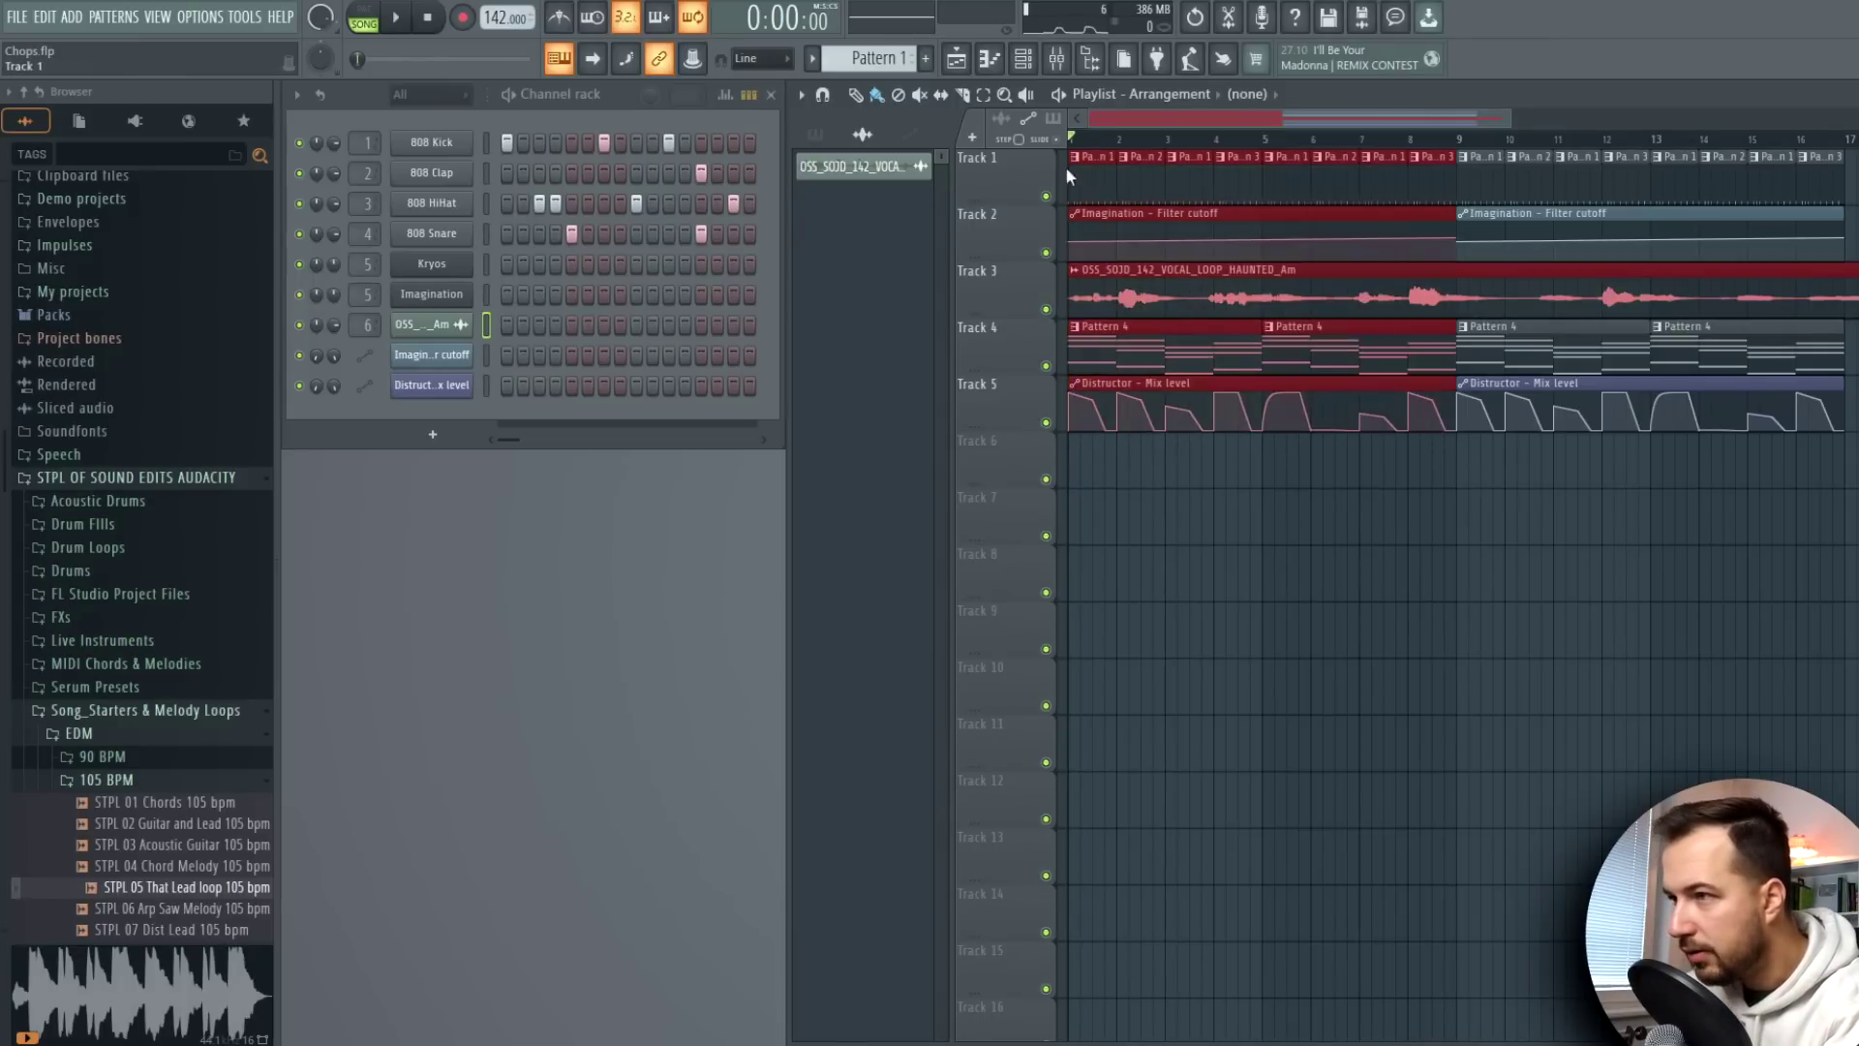
right_click(1075, 169)
mouse_move(1165, 405)
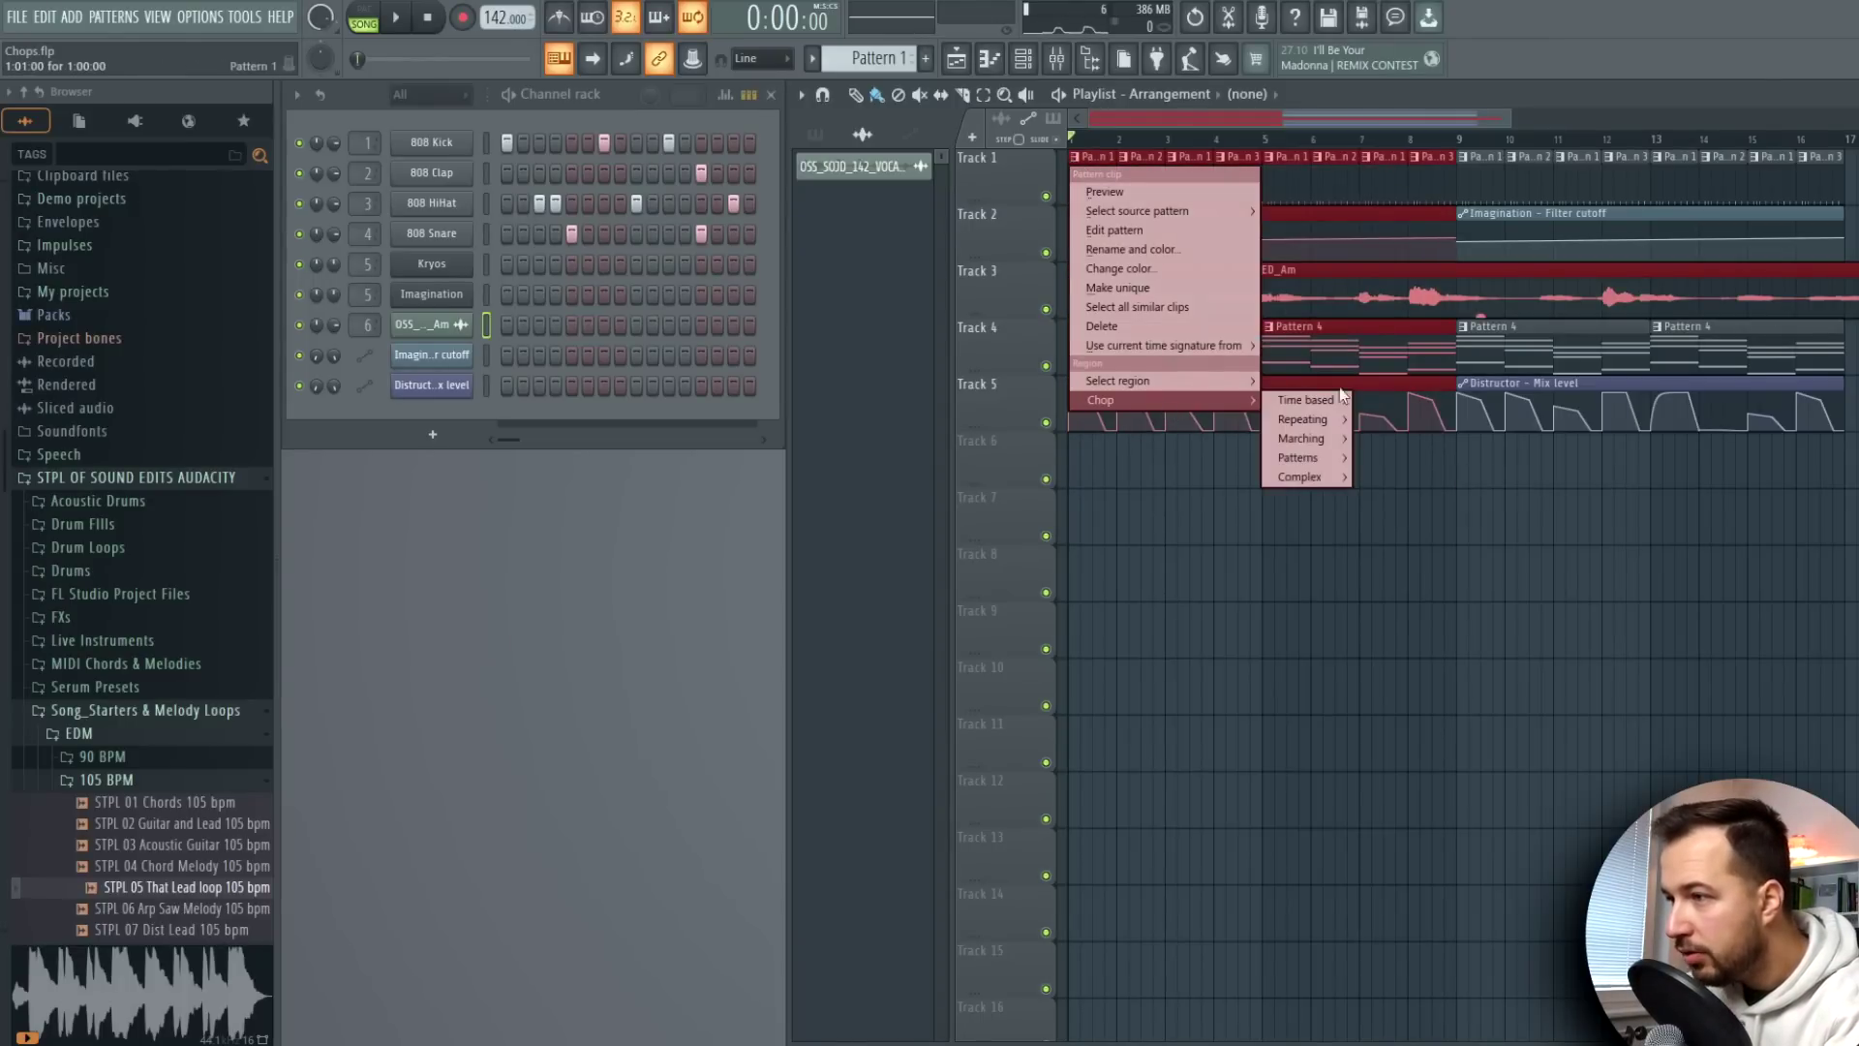
mouse_move(1307, 419)
left_click(1403, 530)
key("space")
Chop the first eight bars of tracks 1 to 5 with a Repeating preset, then chop bars 5 to 8 more finely and play them
left_click(1378, 490)
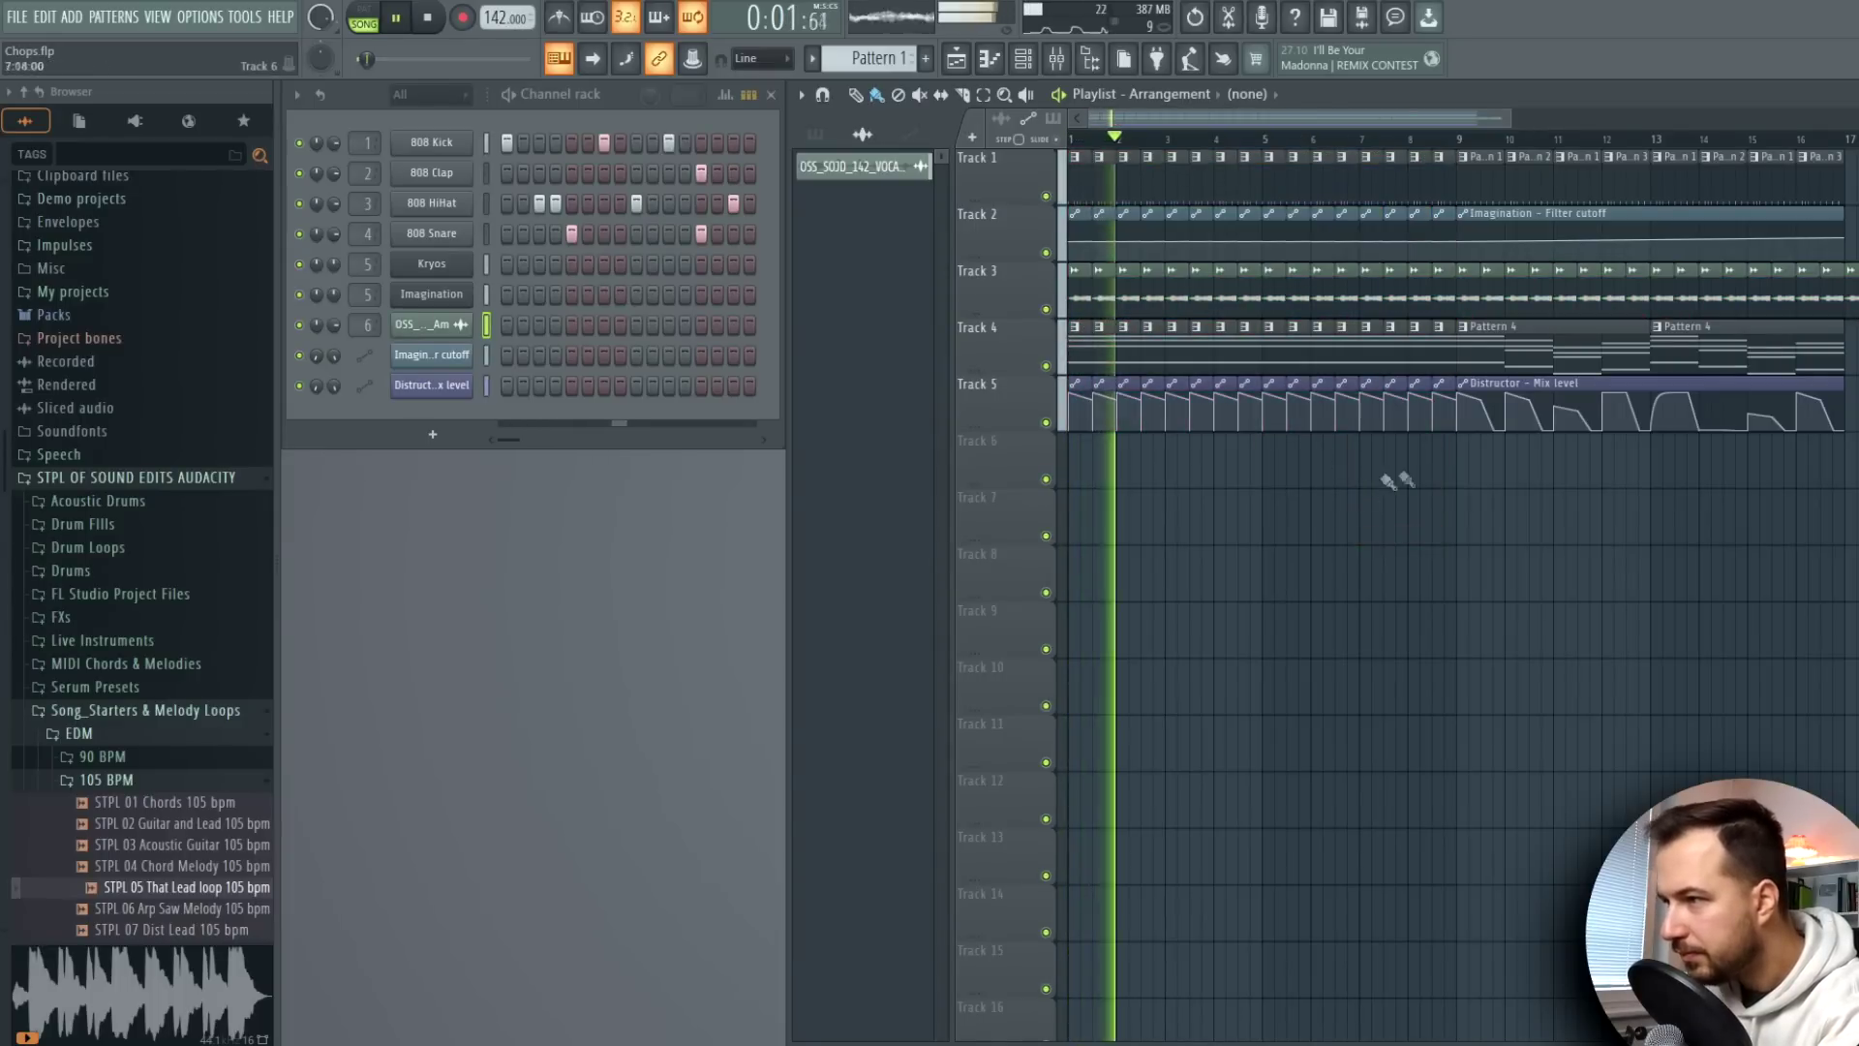
left_click_drag(1447, 486, 1261, 181)
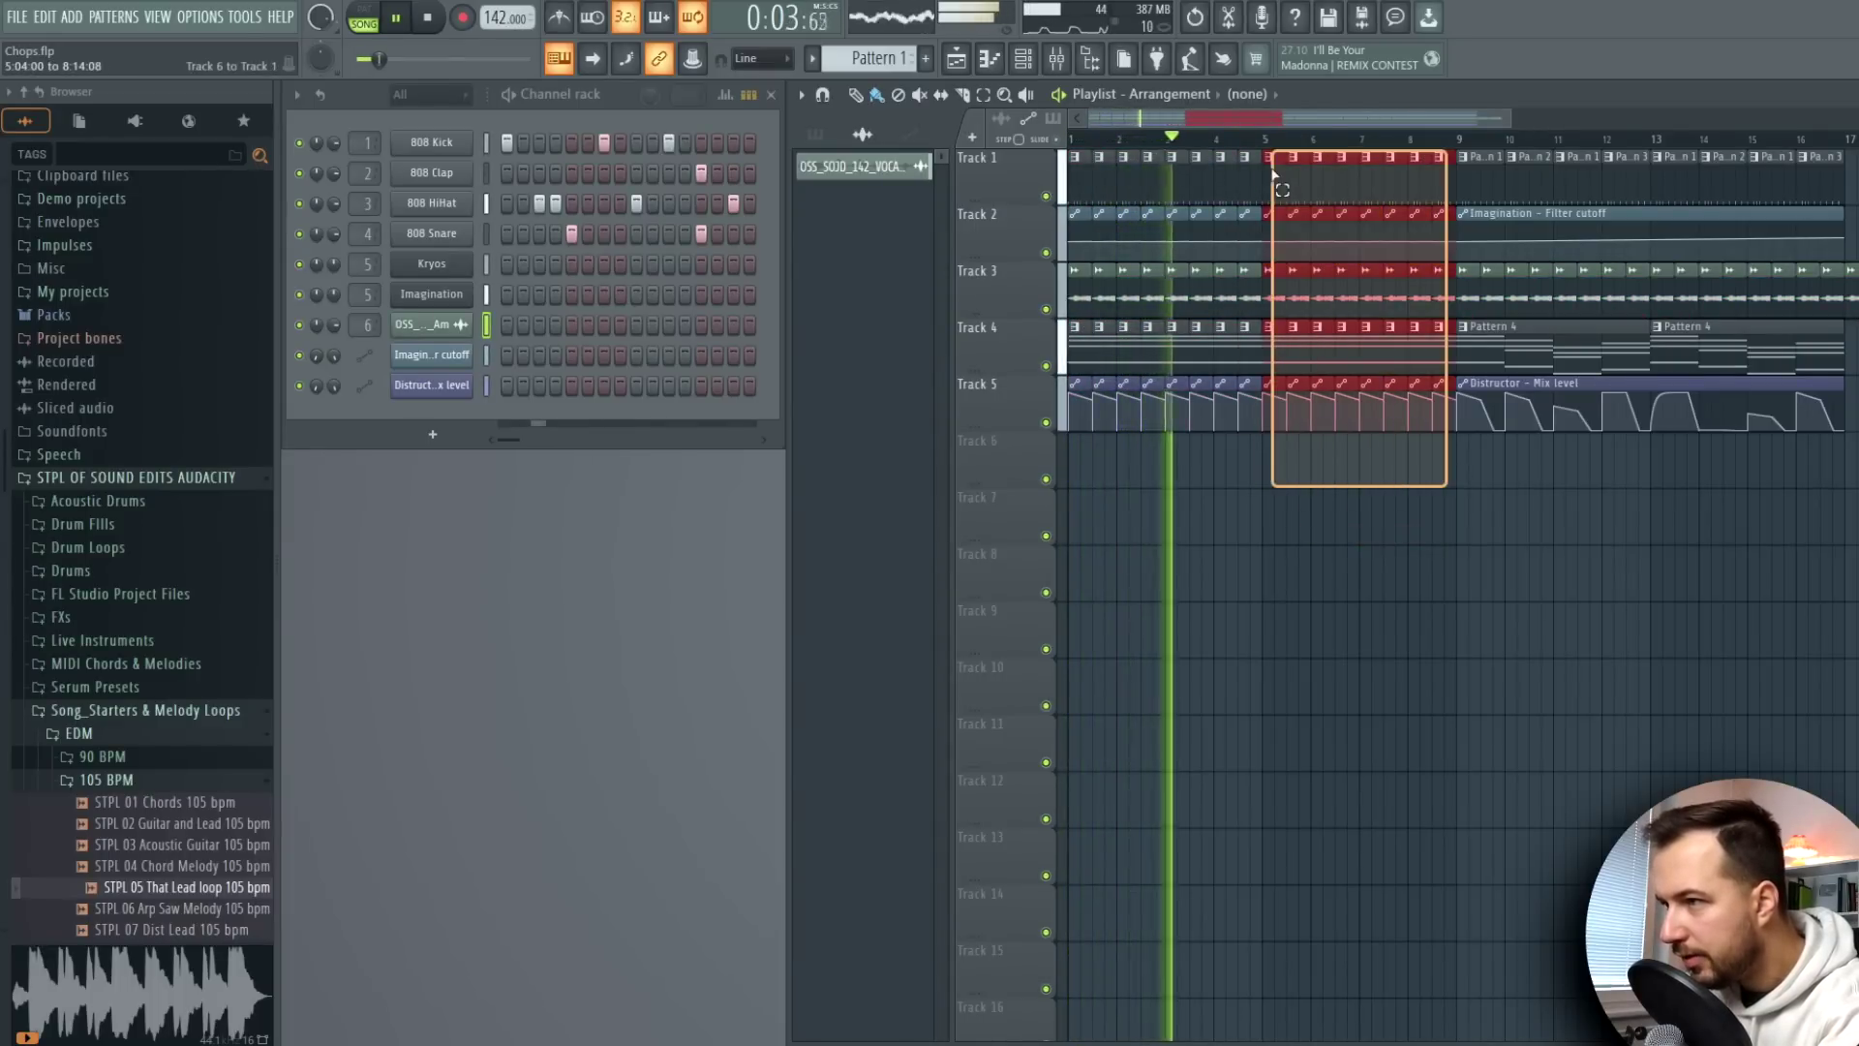
right_click(1263, 168)
mouse_move(1294, 400)
mouse_move(1498, 419)
left_click(1591, 484)
key("space")
left_click(1239, 143)
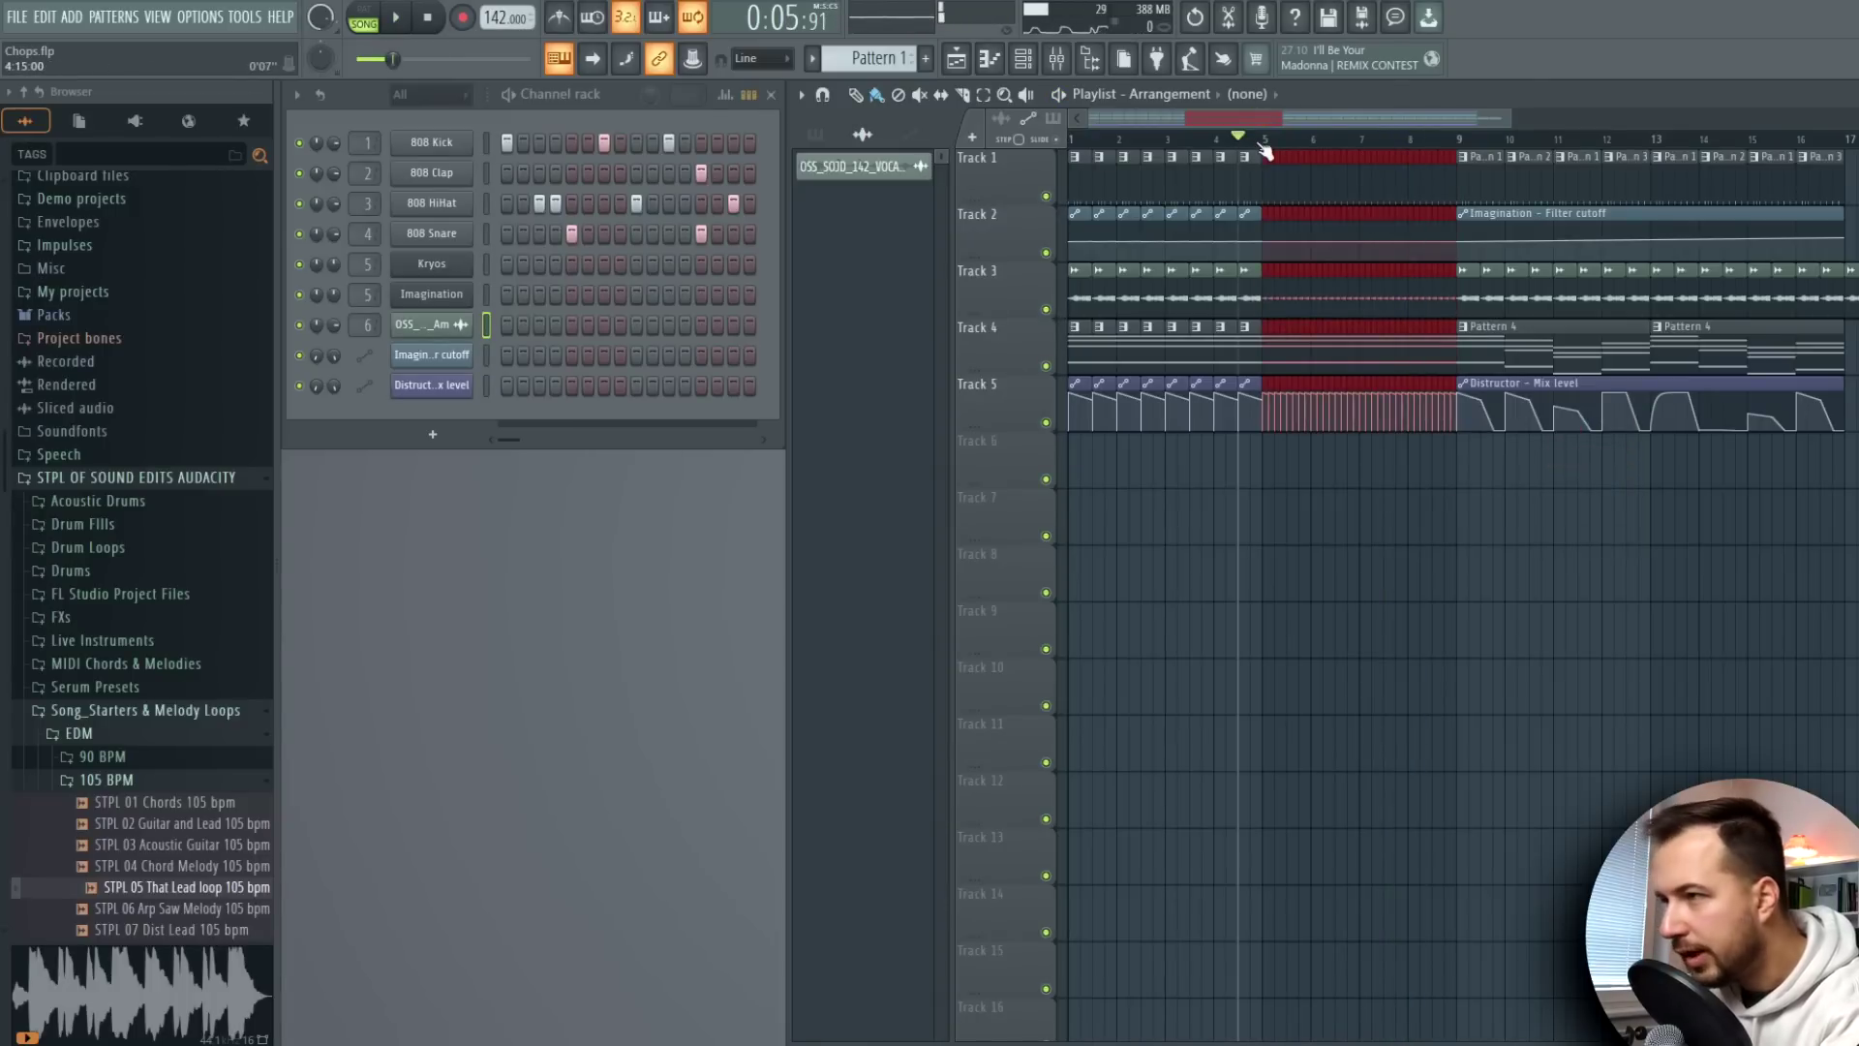
key("space")
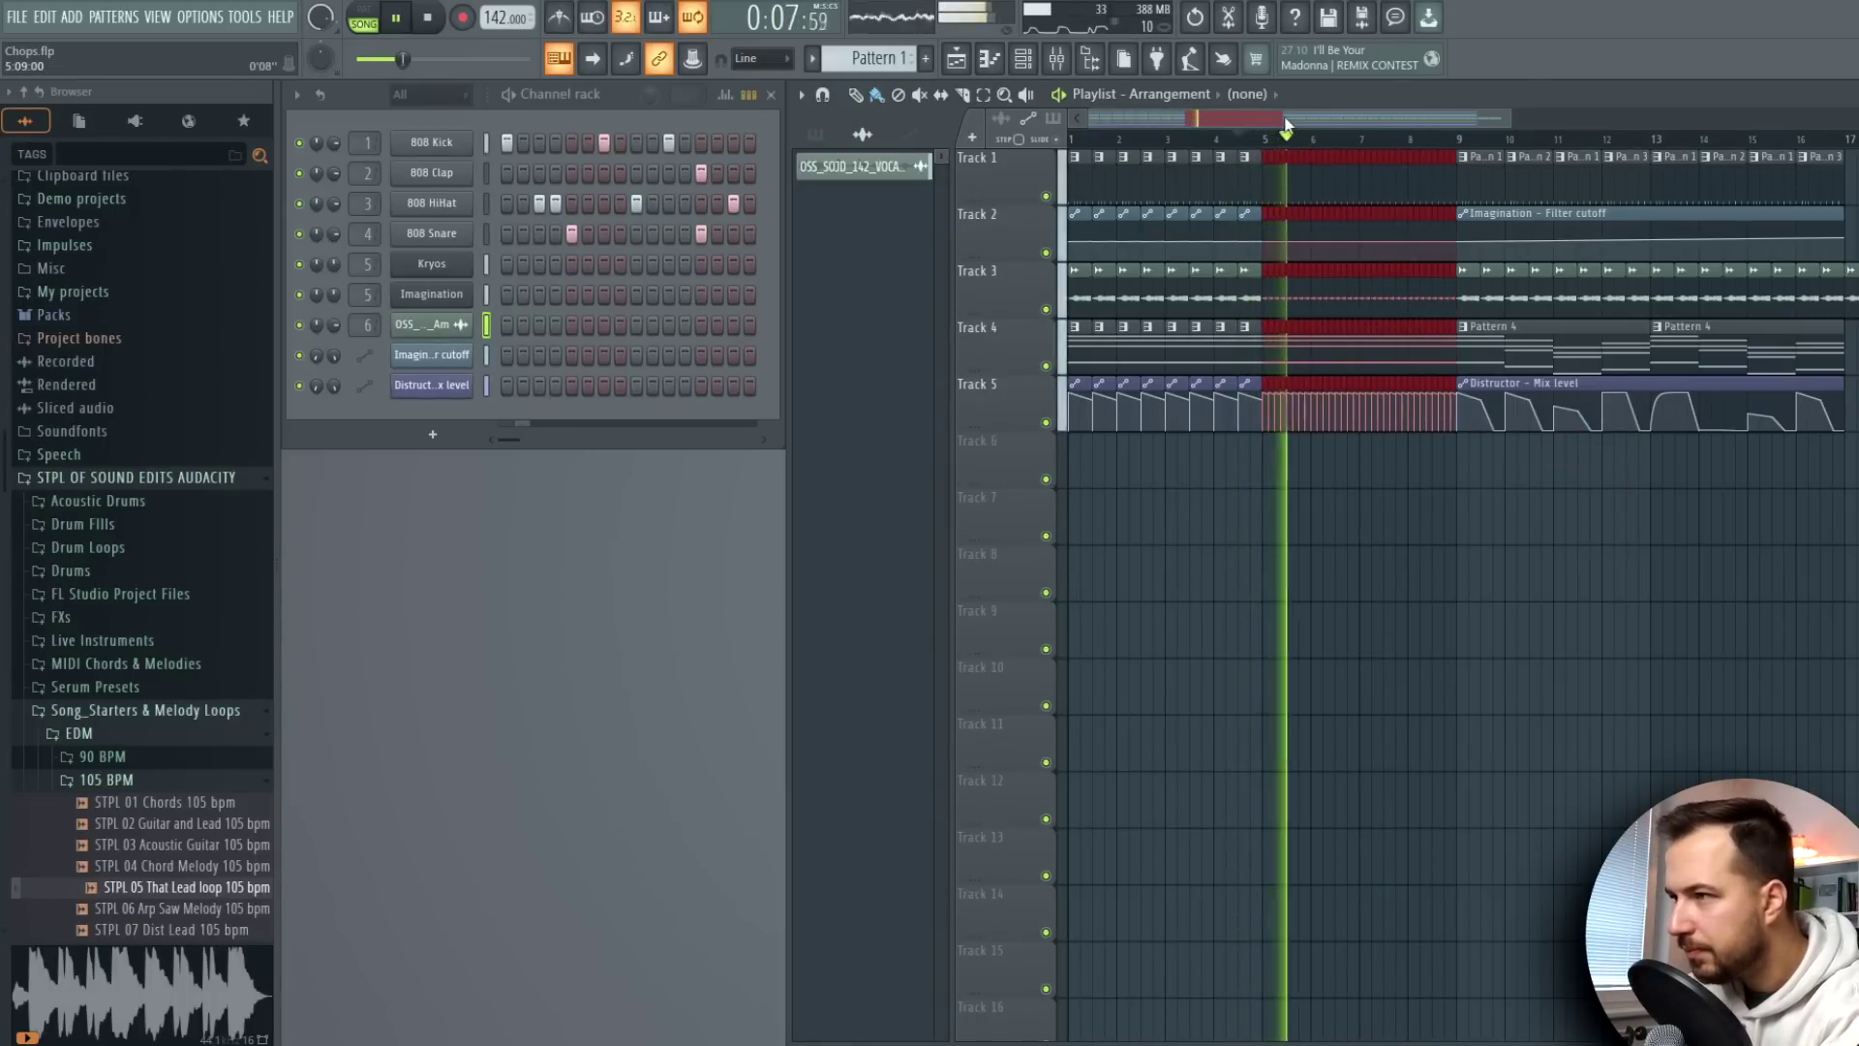
key("space")
Chop the clips in bars 7 and 8 of tracks 1 to 5 with an even finer preset and play the result
left_click(1371, 167)
right_click(1368, 170)
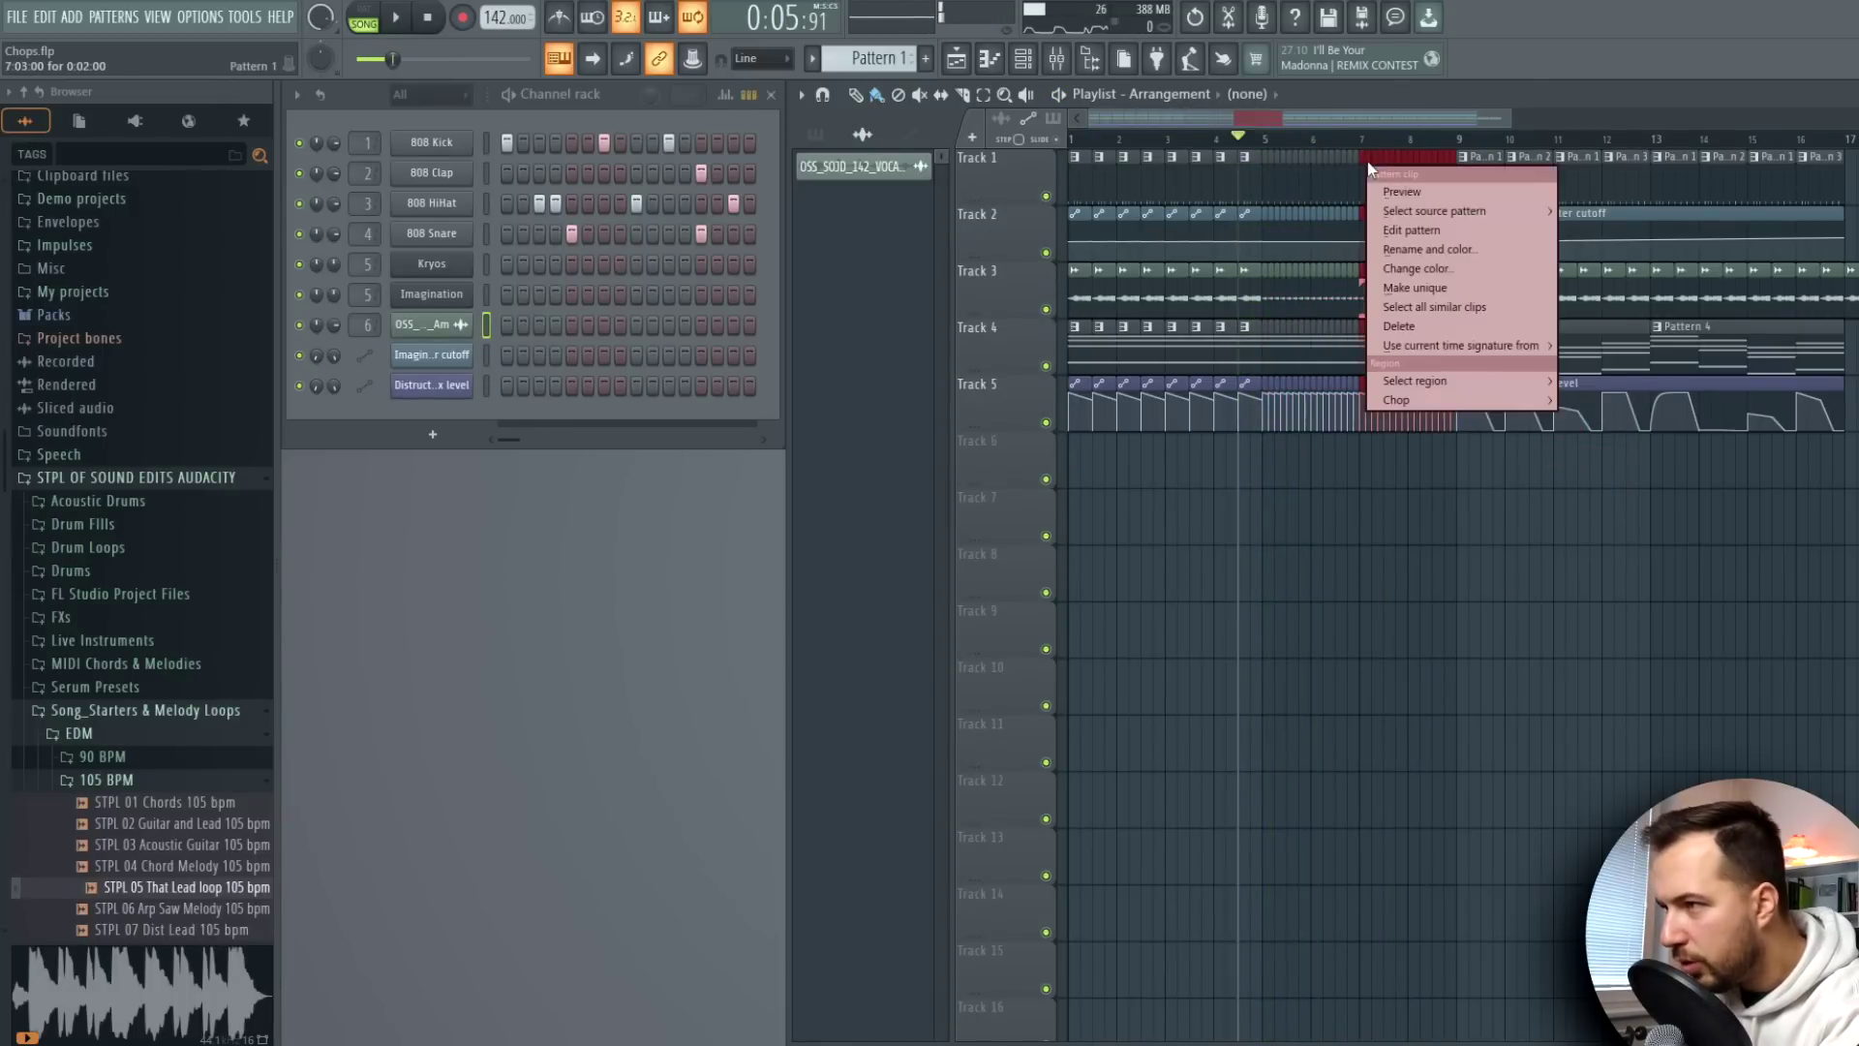
mouse_move(1419, 397)
mouse_move(1602, 404)
left_click(1700, 422)
key("space")
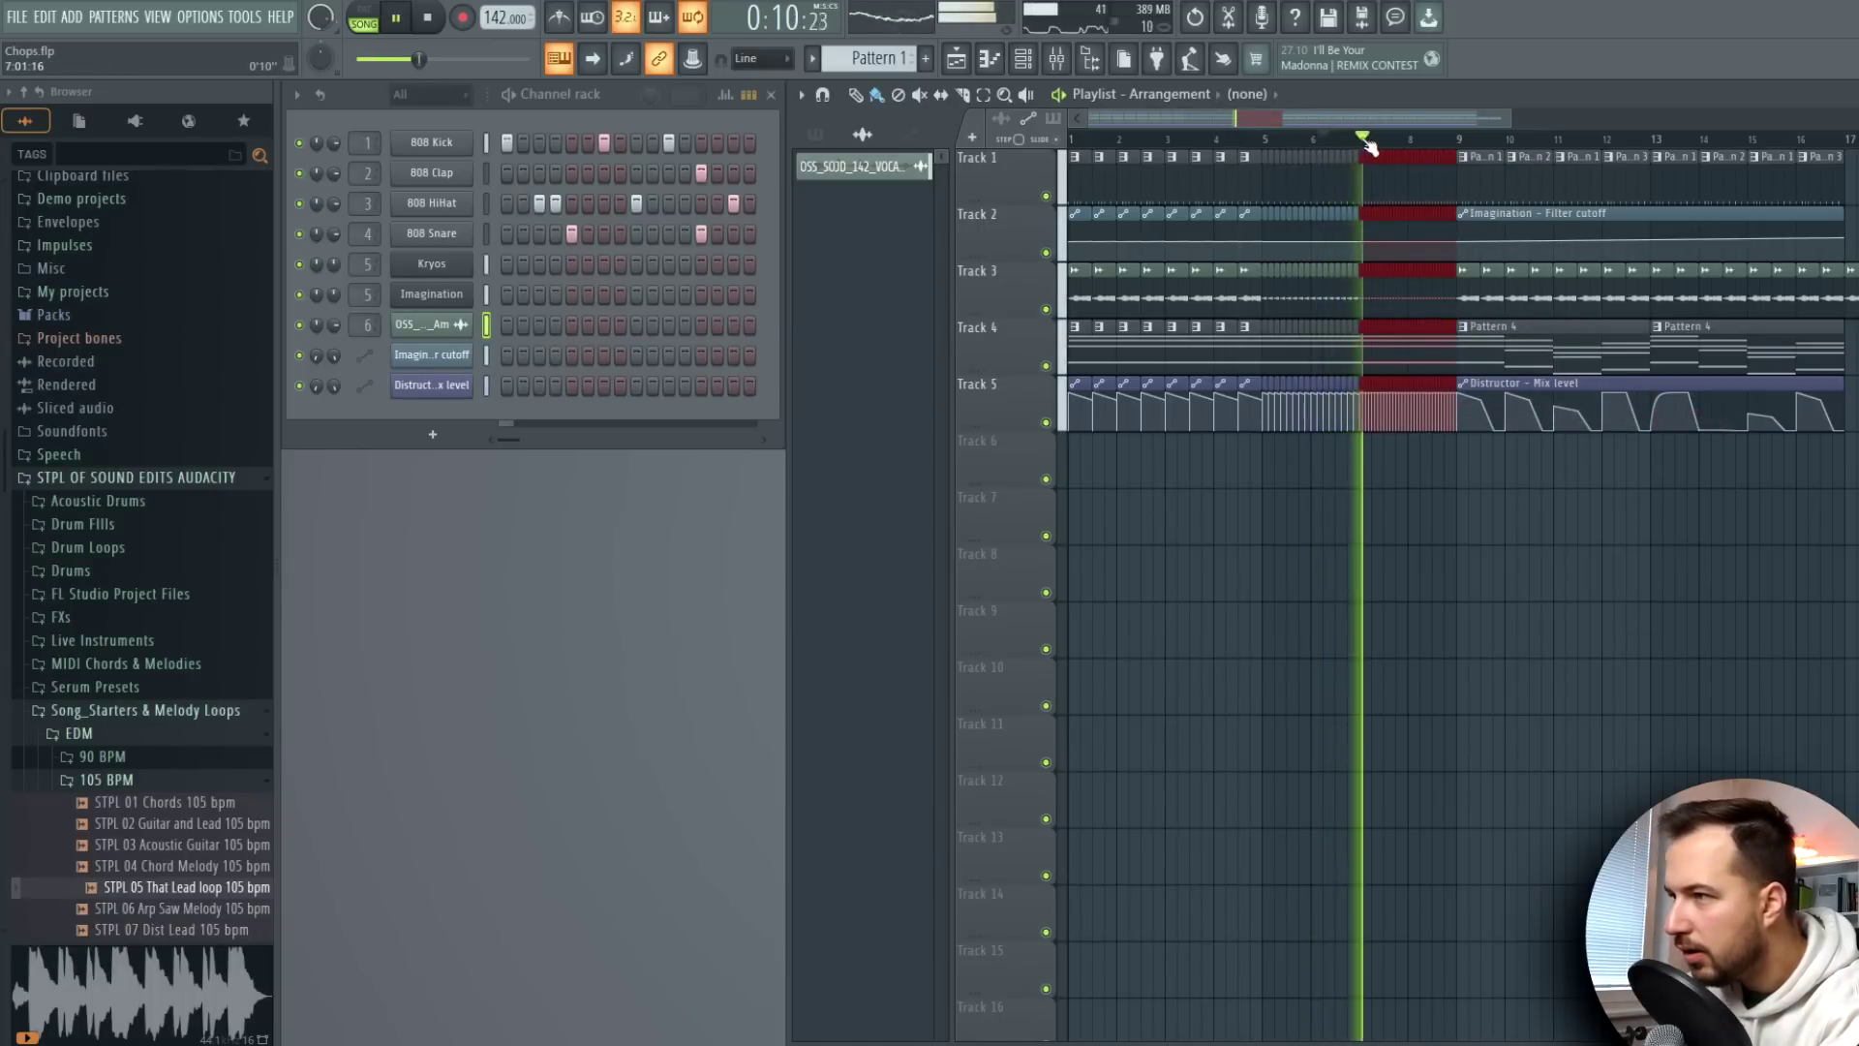
key("space")
left_click(1654, 545)
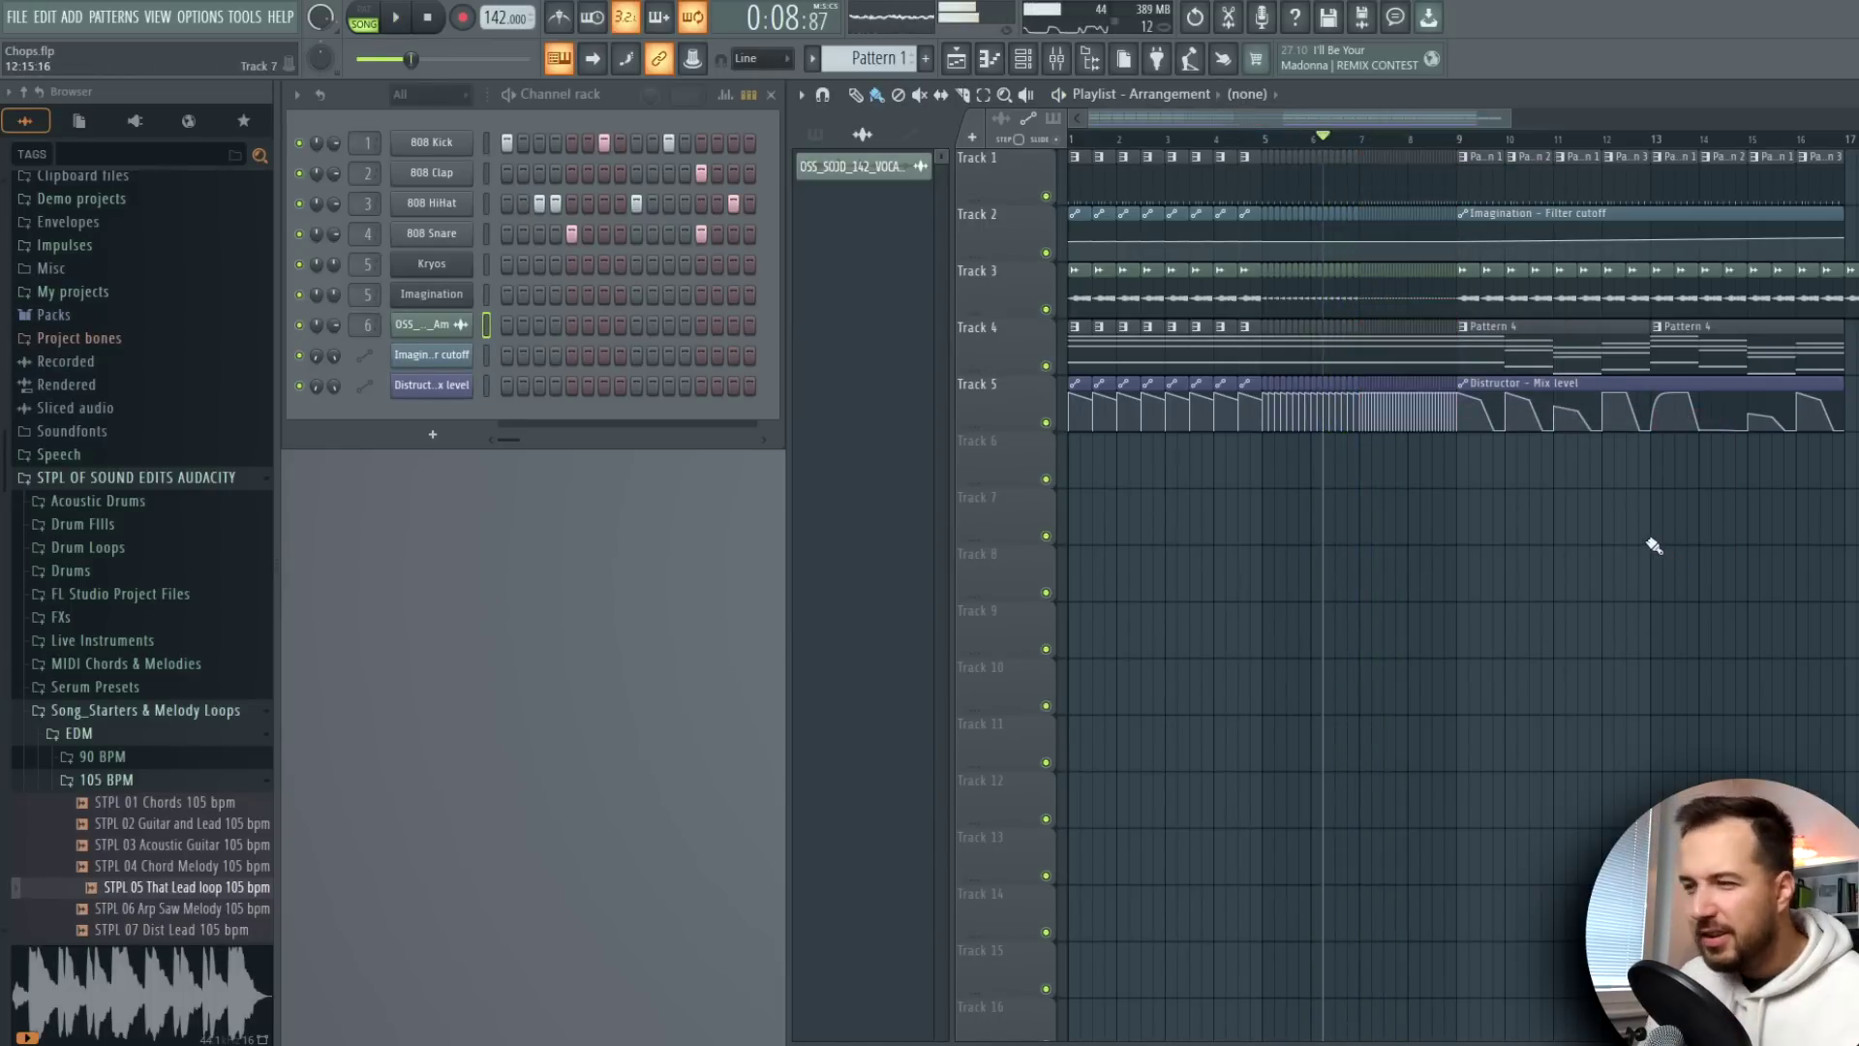
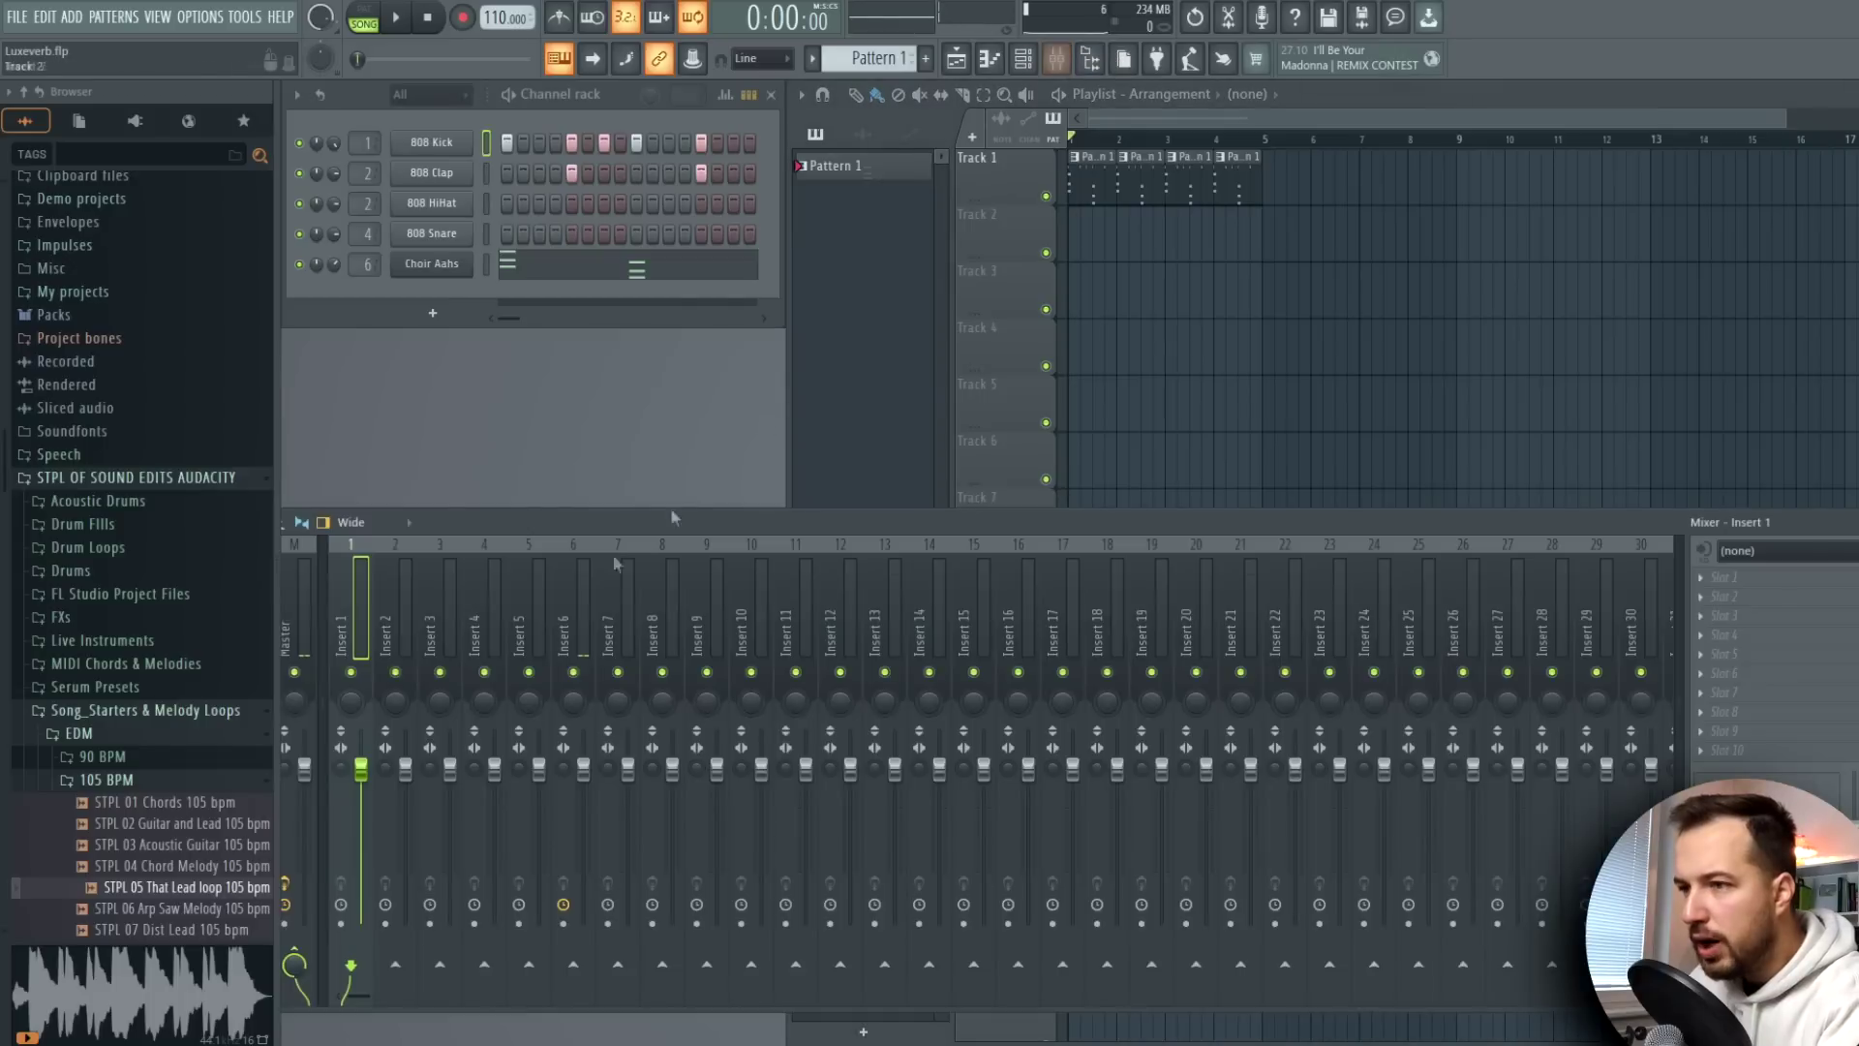
Sidechain mixer Insert 1 to Insert 6
left_click(581, 592)
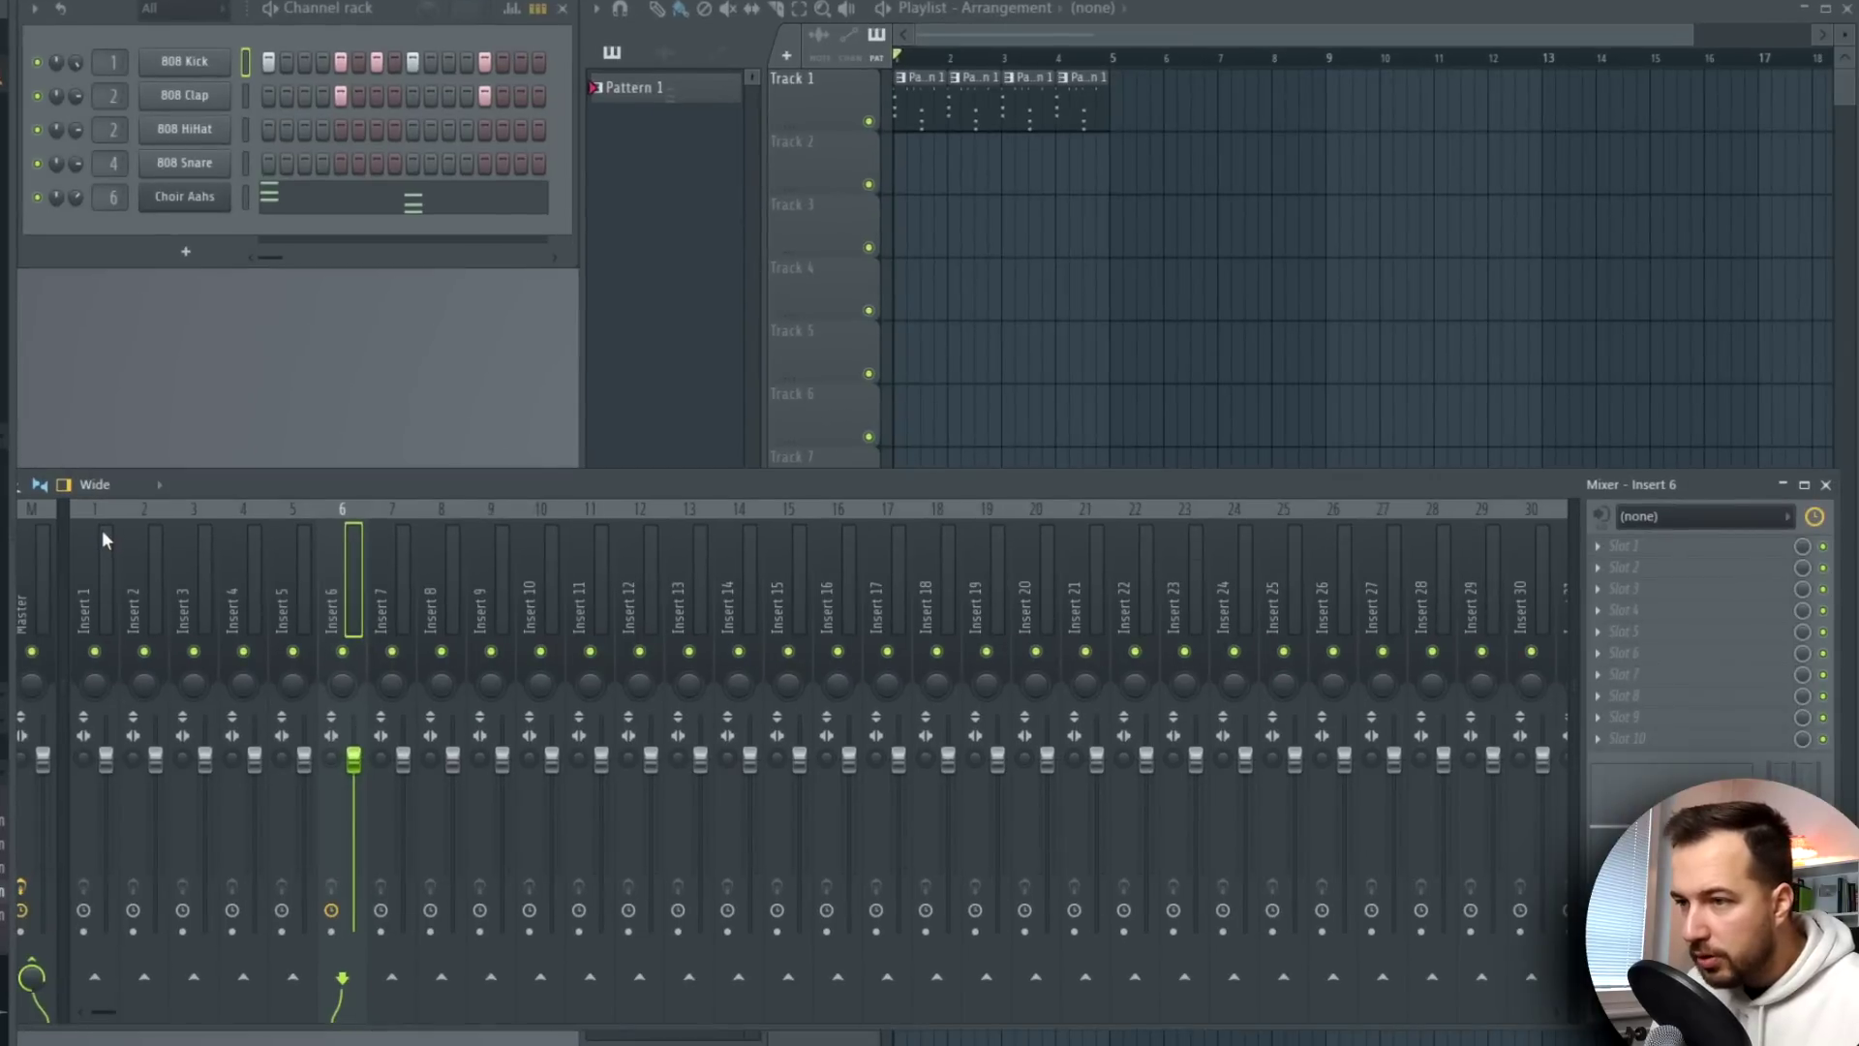
left_click(101, 531)
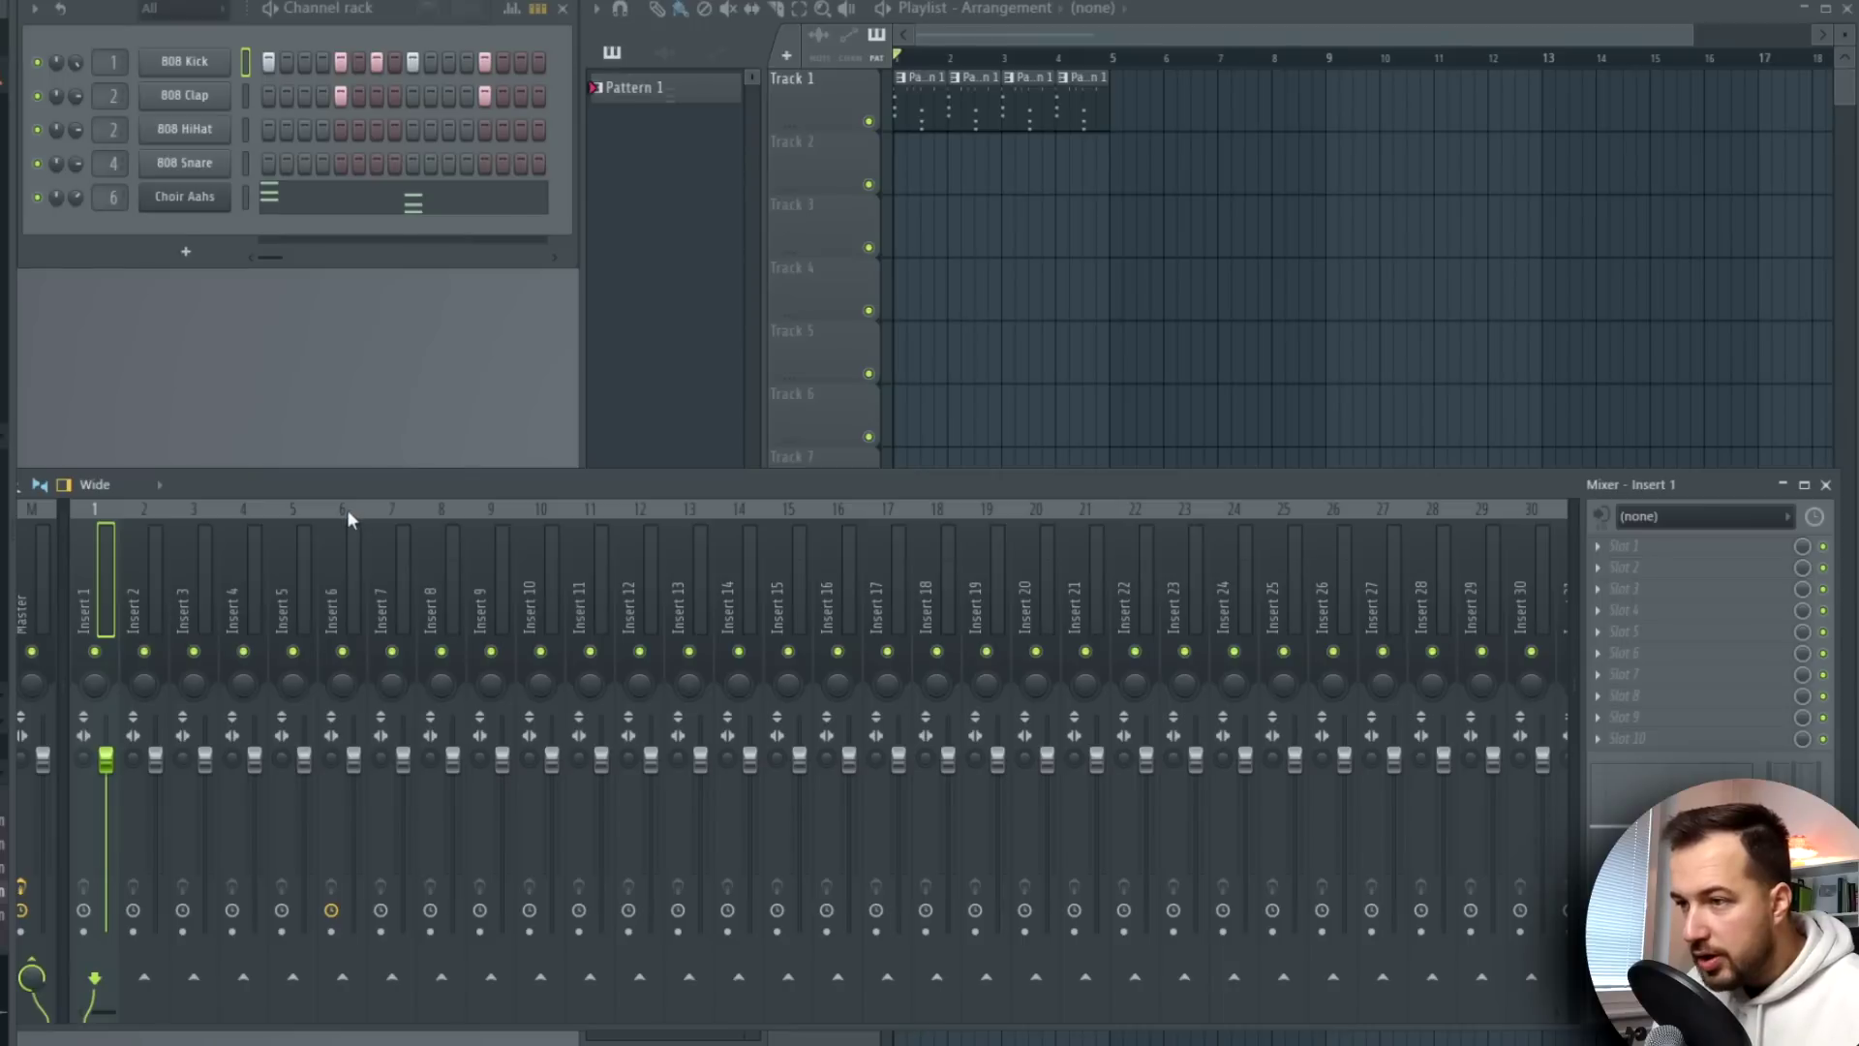
right_click(350, 982)
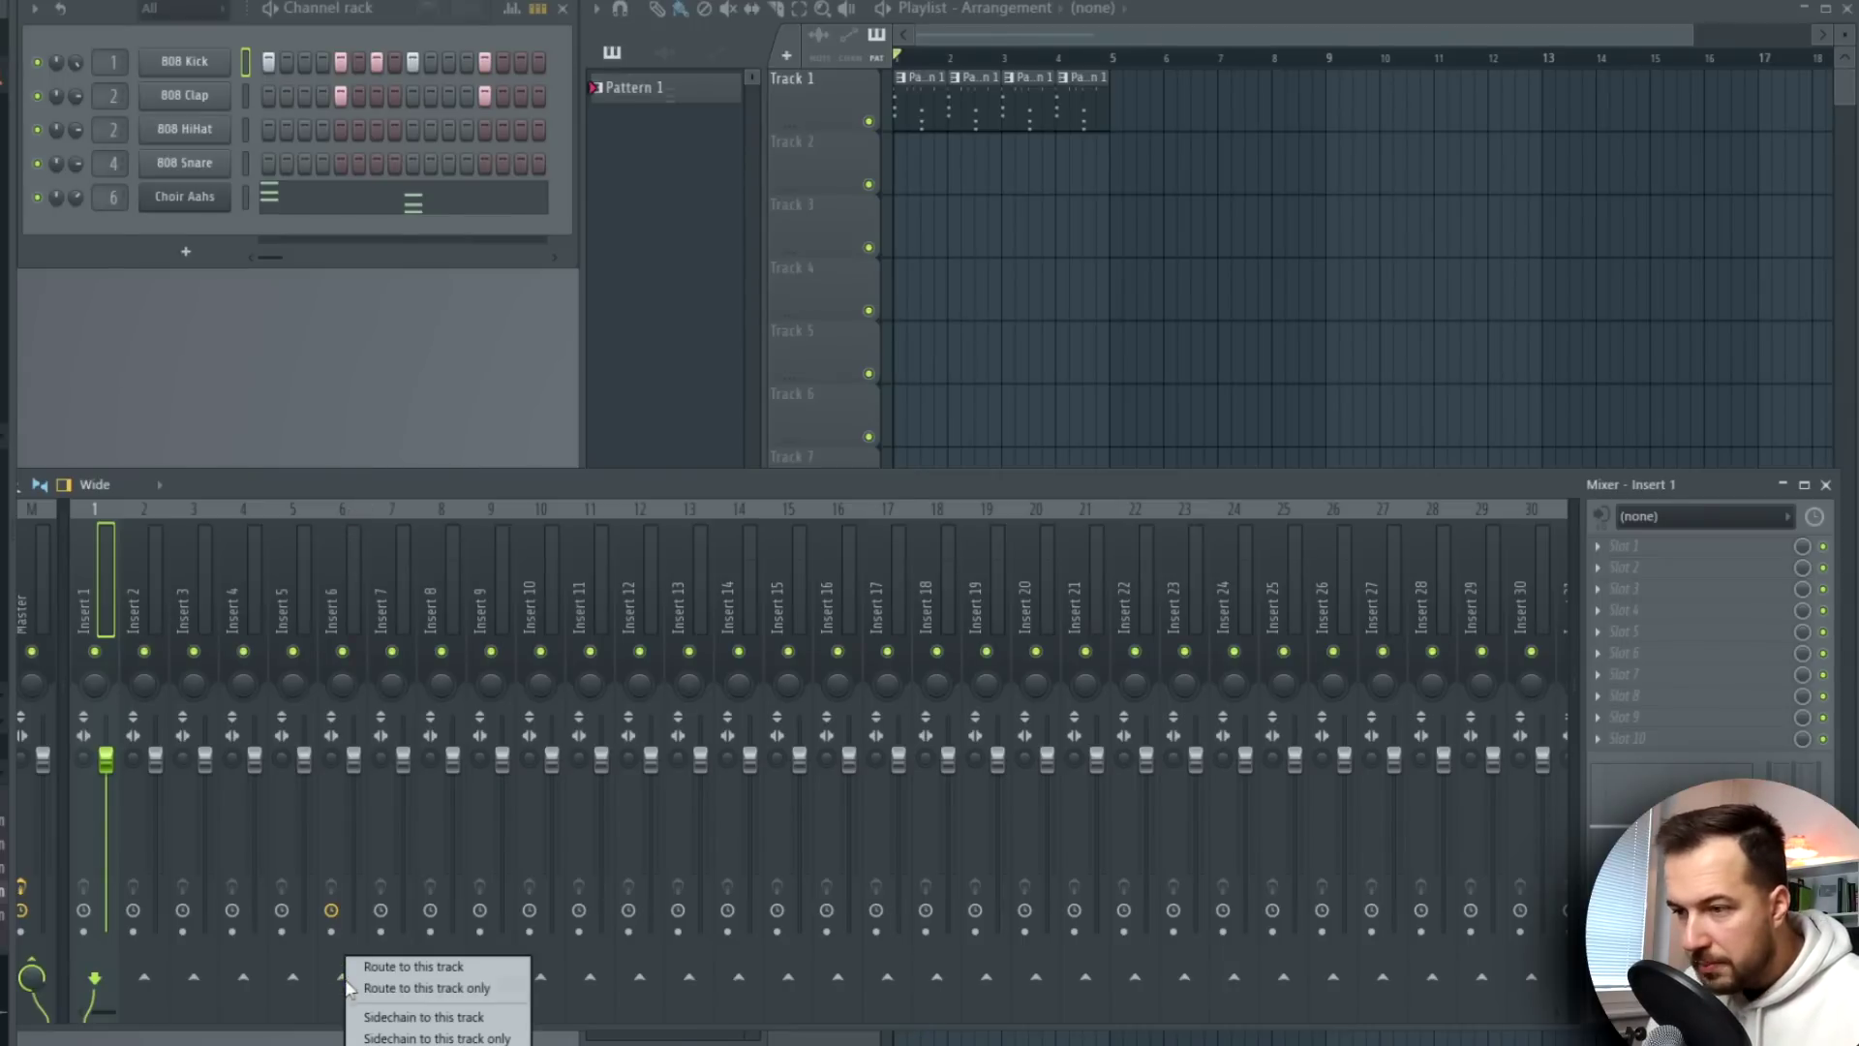
left_click(455, 1017)
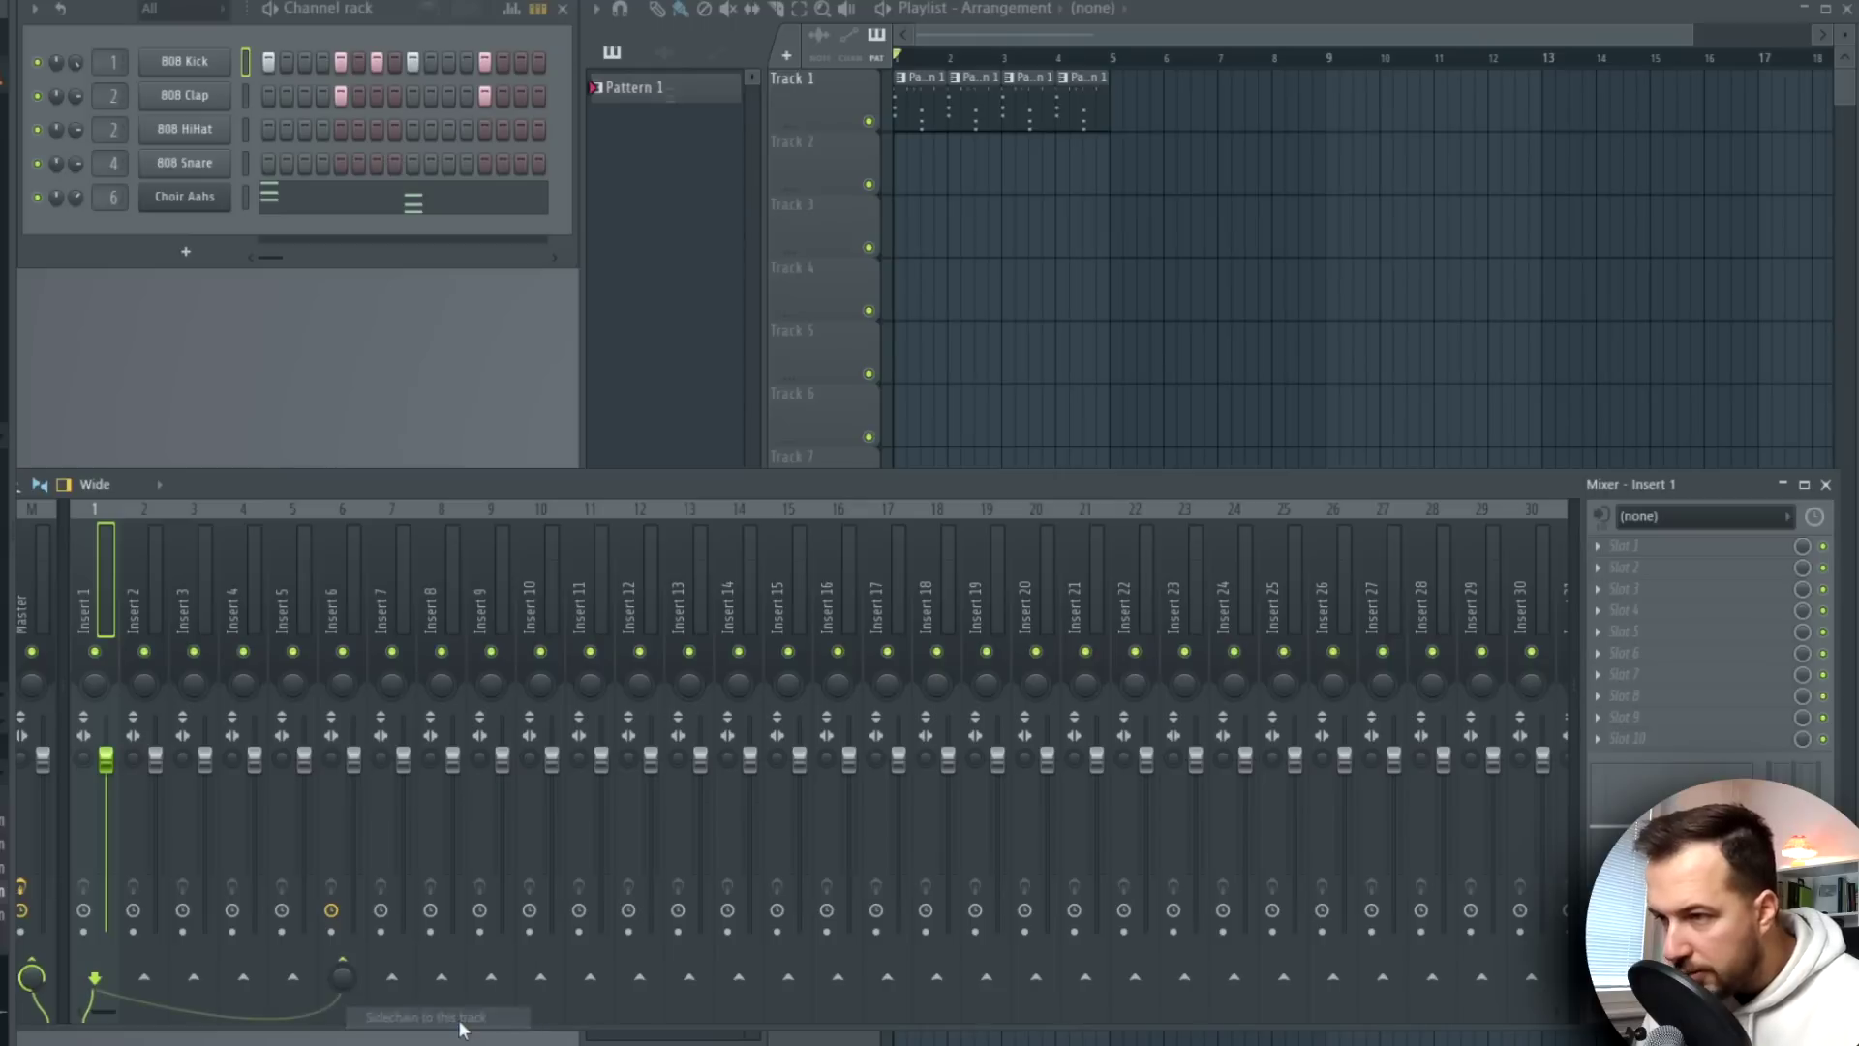
Load LuxeVerb in the first effect slot of mixer Insert 6
left_click(341, 538)
left_click(1685, 547)
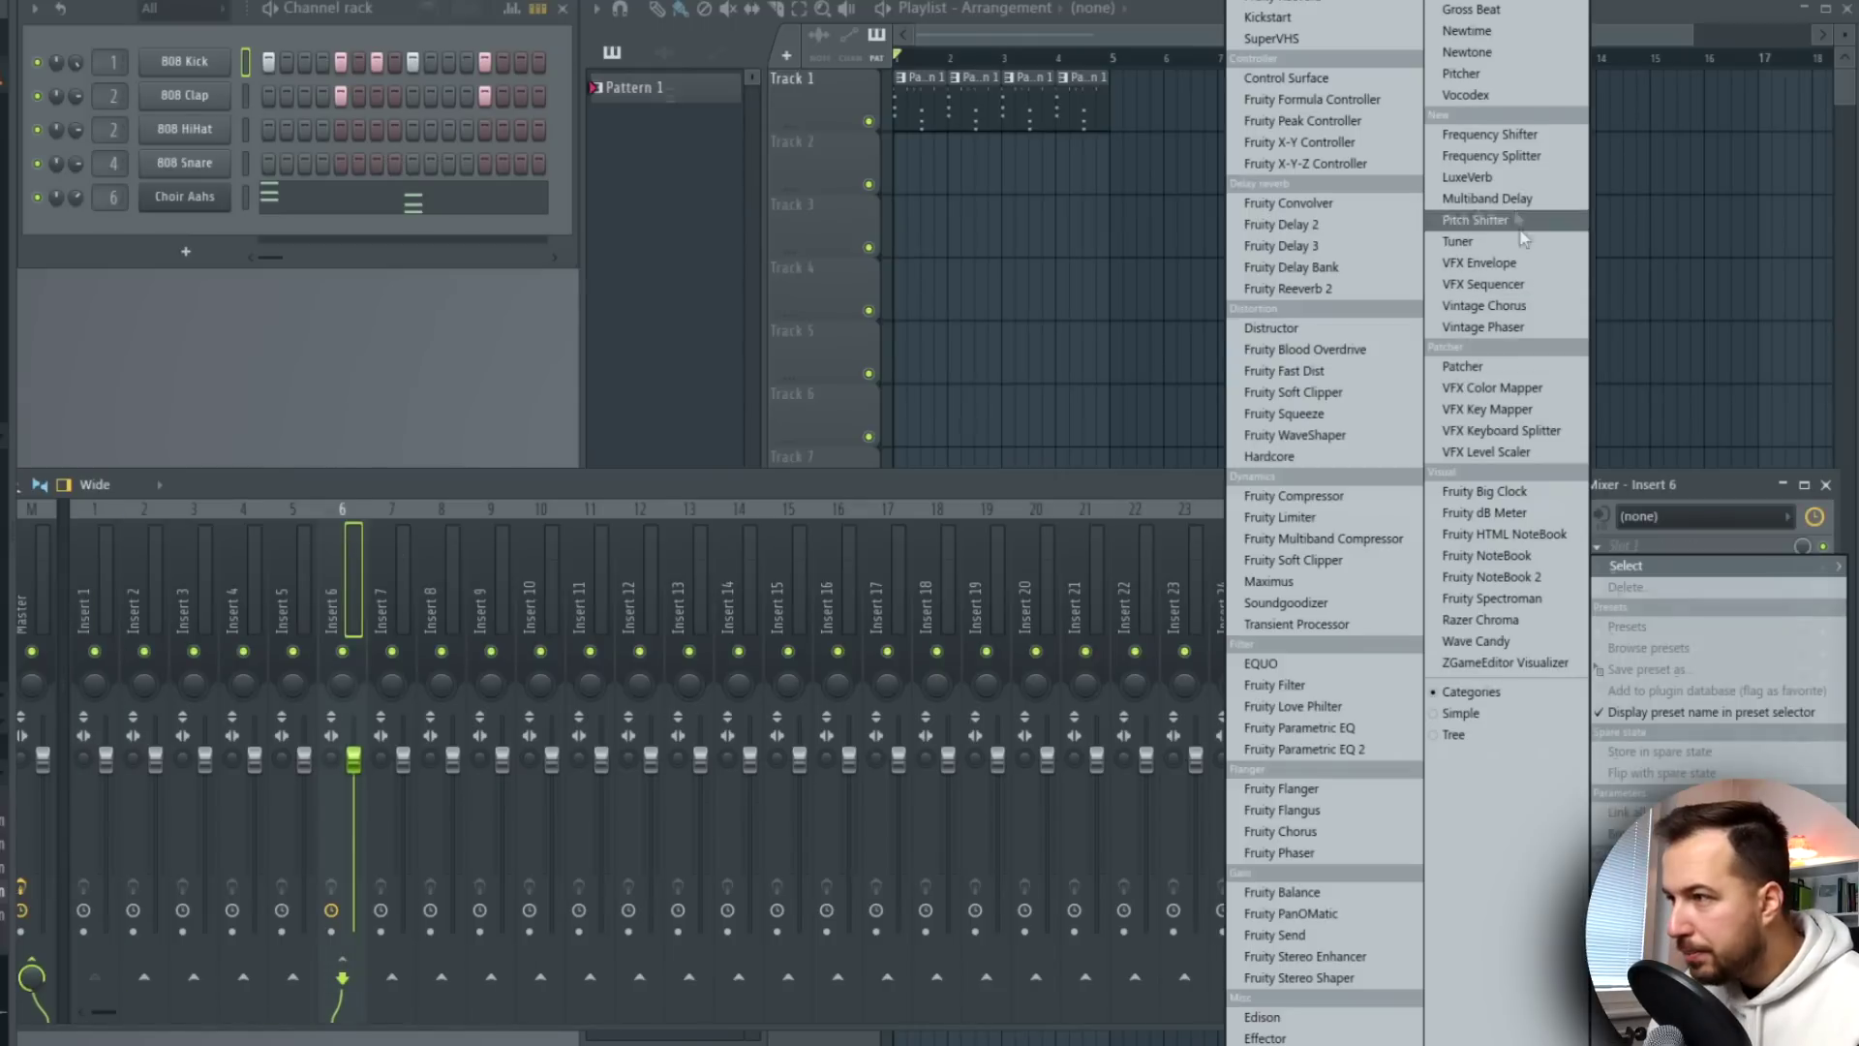
left_click(1499, 178)
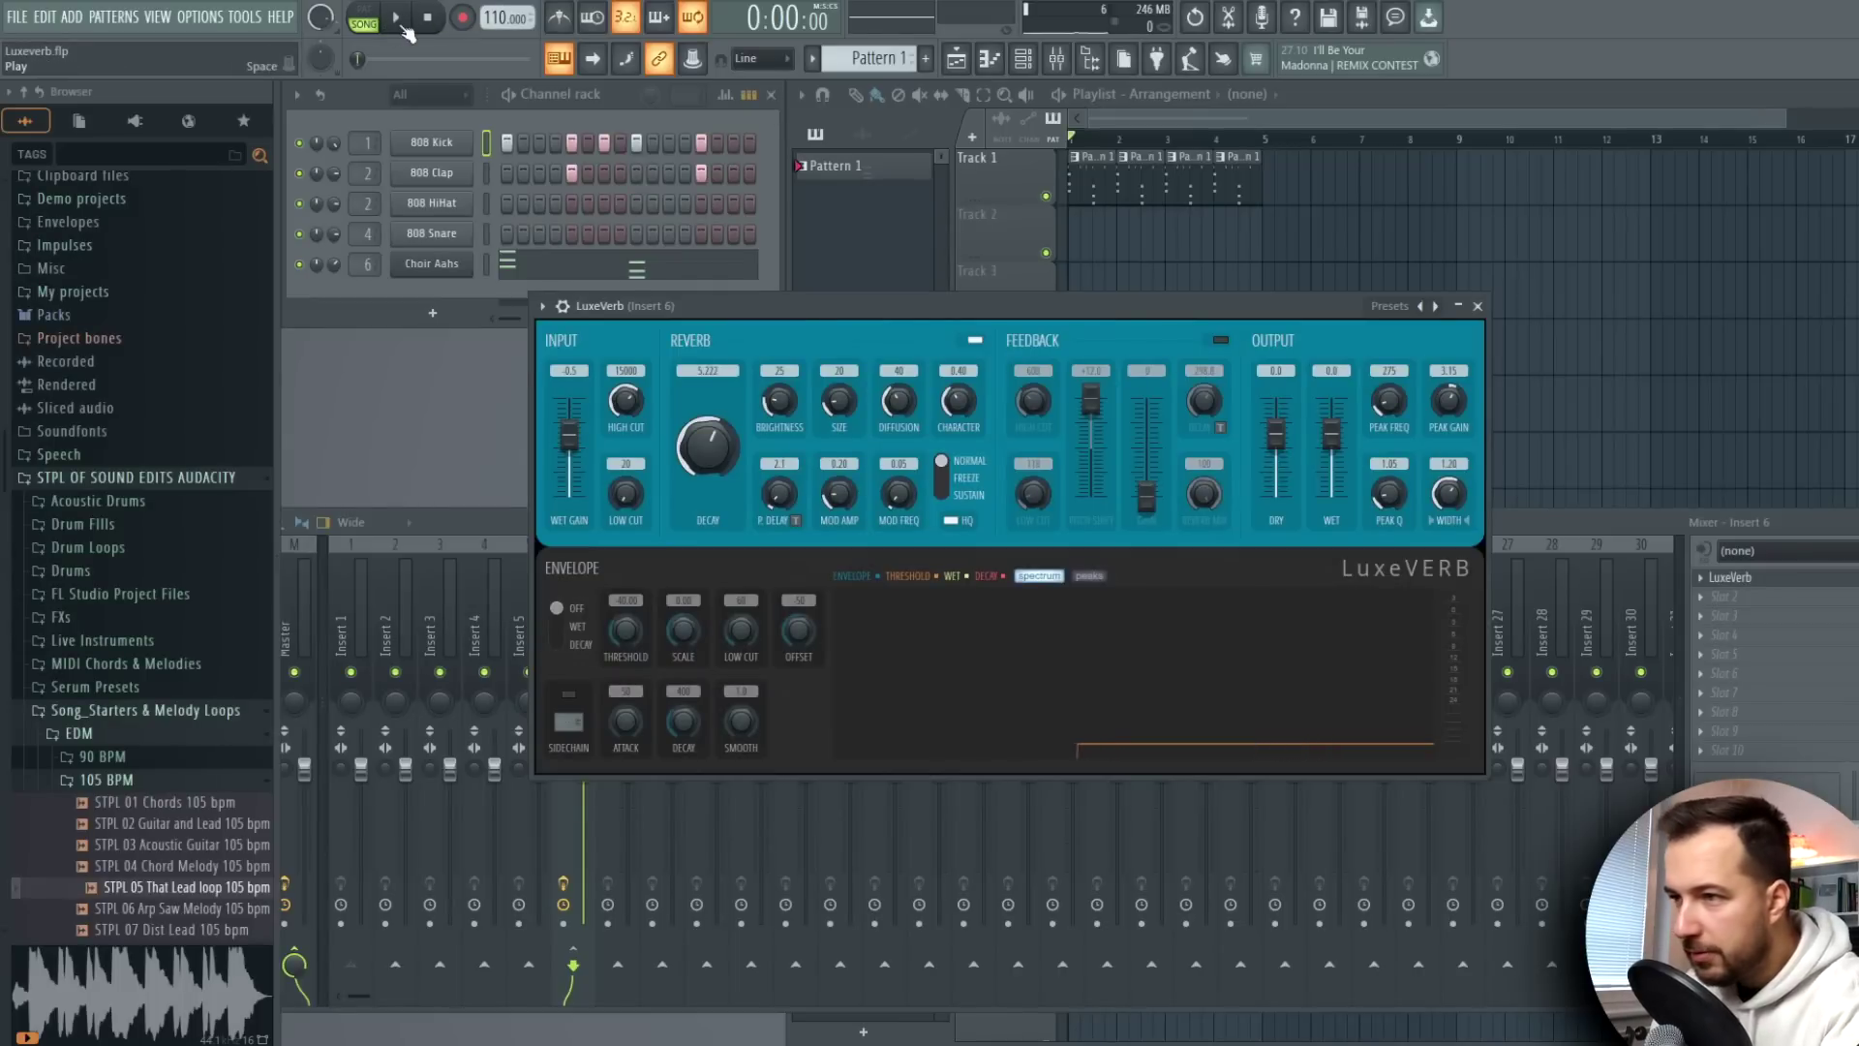
Play the arrangement through LuxeVerb, set the reverb's sidechain input to 1 and play it again
left_click(405, 29)
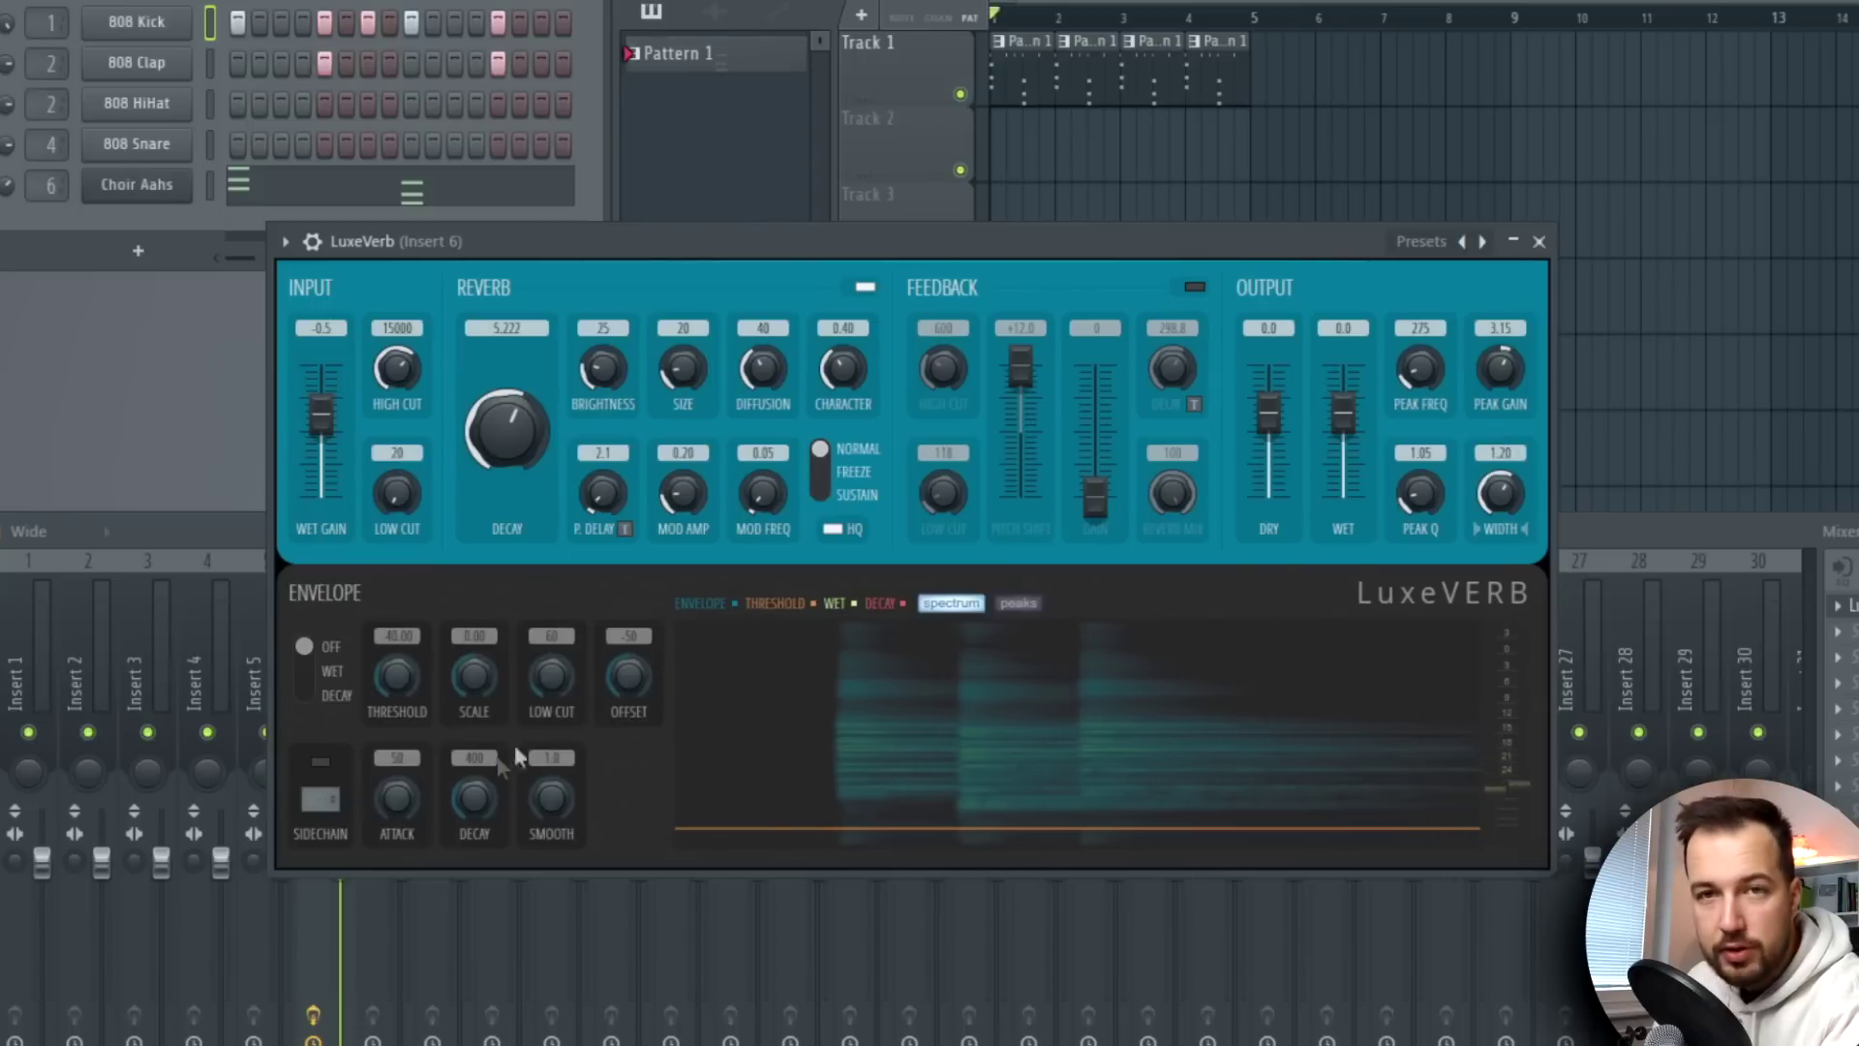
left_click(317, 798)
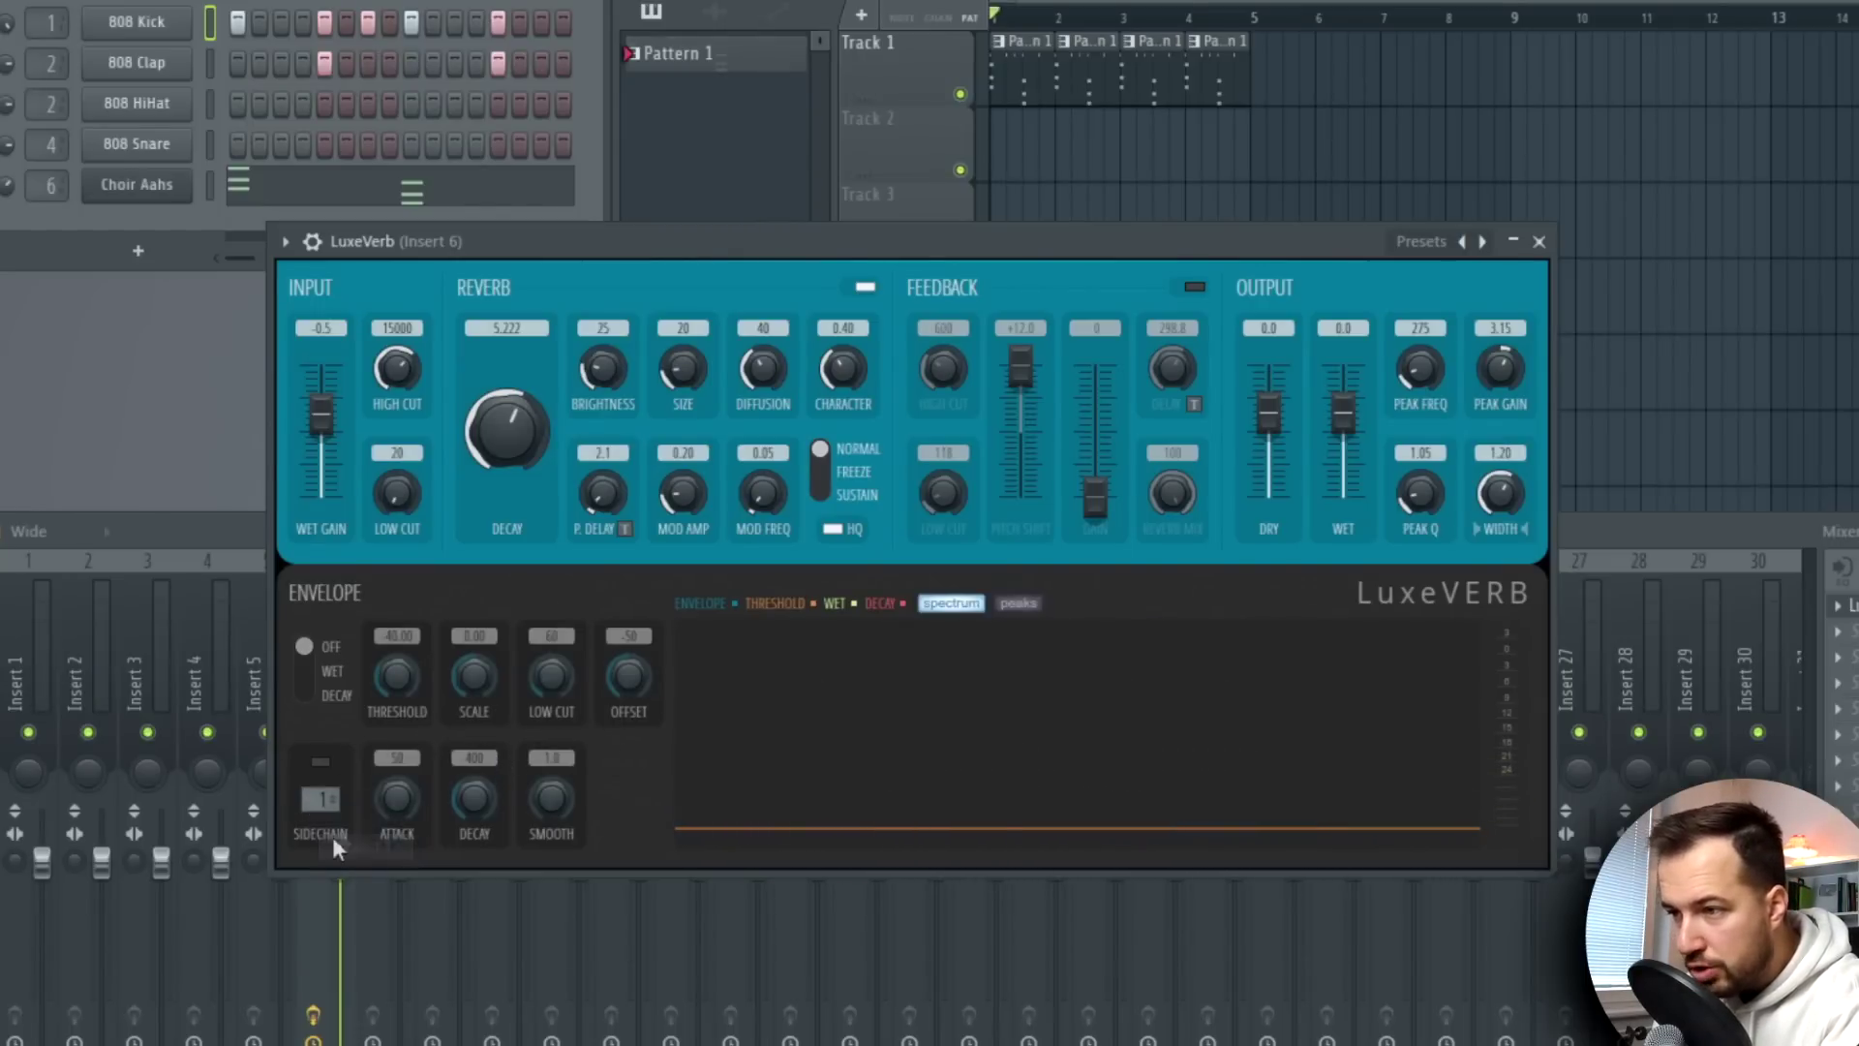
key("space")
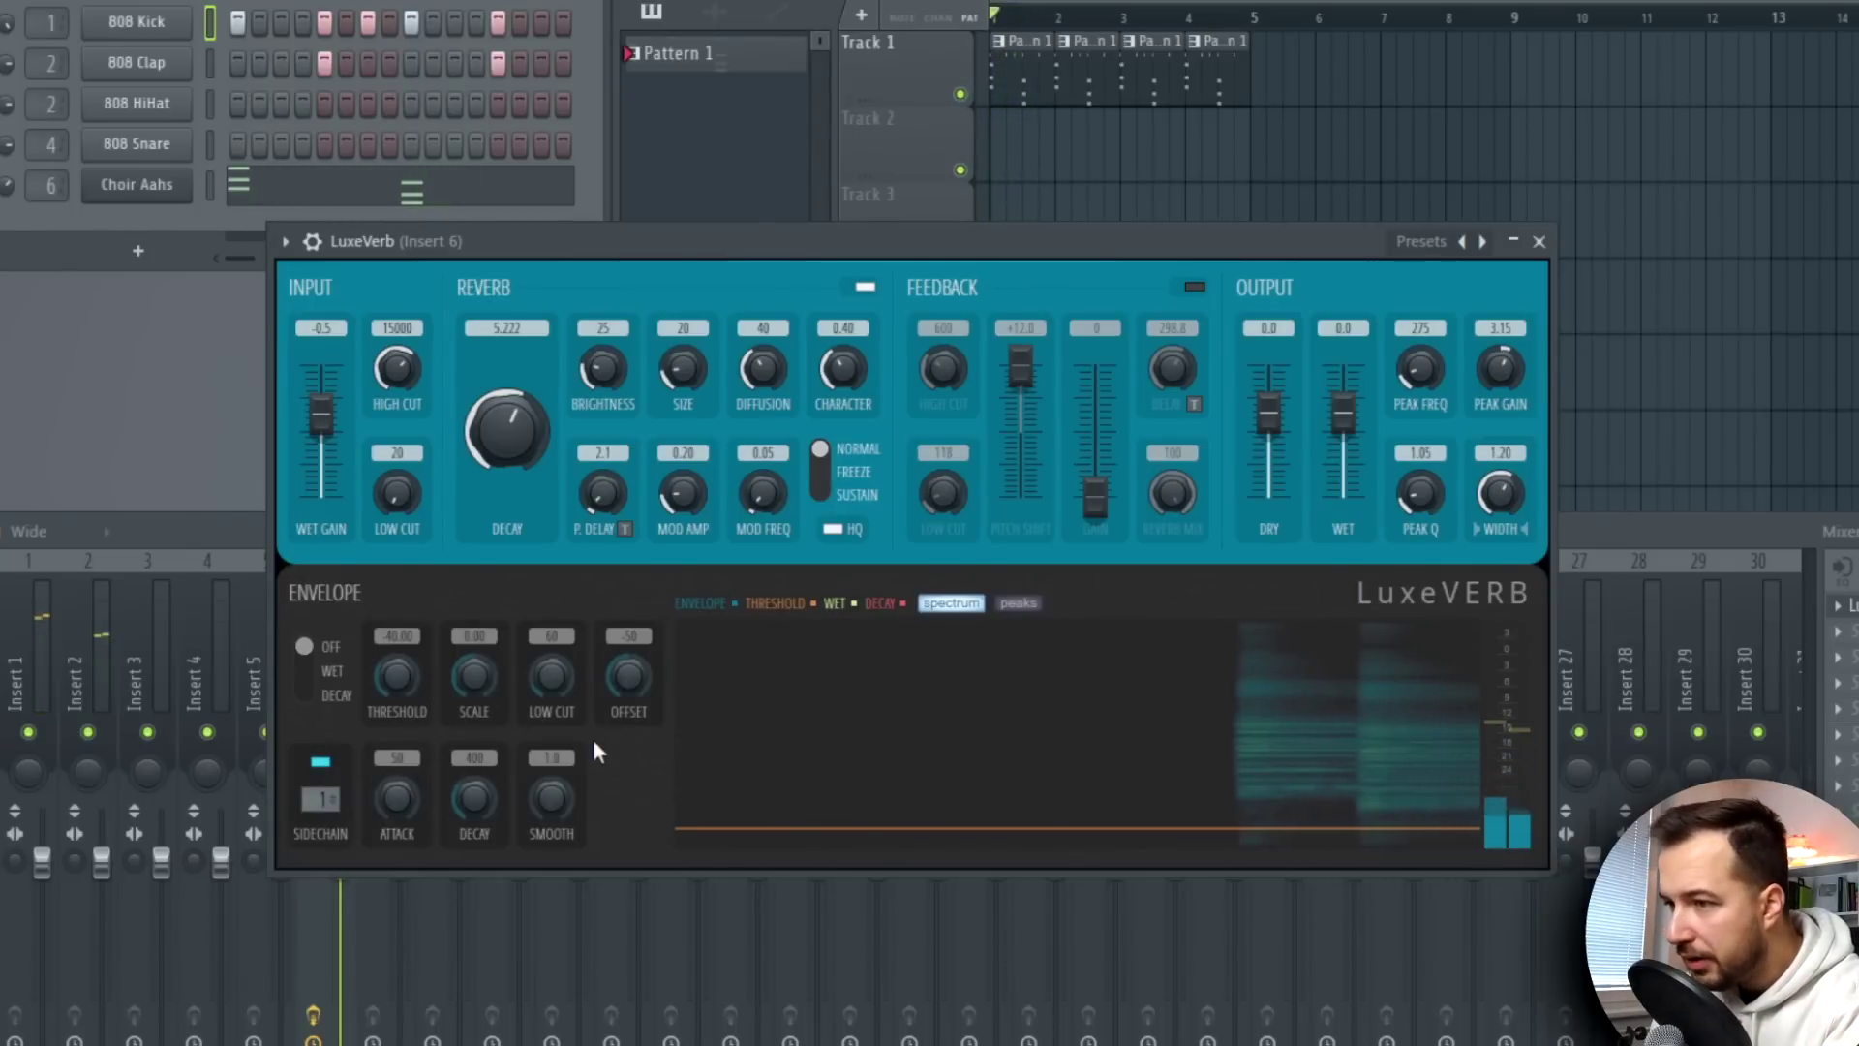
Switch LuxeVerb's envelope to Wet and set its threshold to -30.56 and scale to +0.23 during playback
left_click_drag(384, 670, 383, 610)
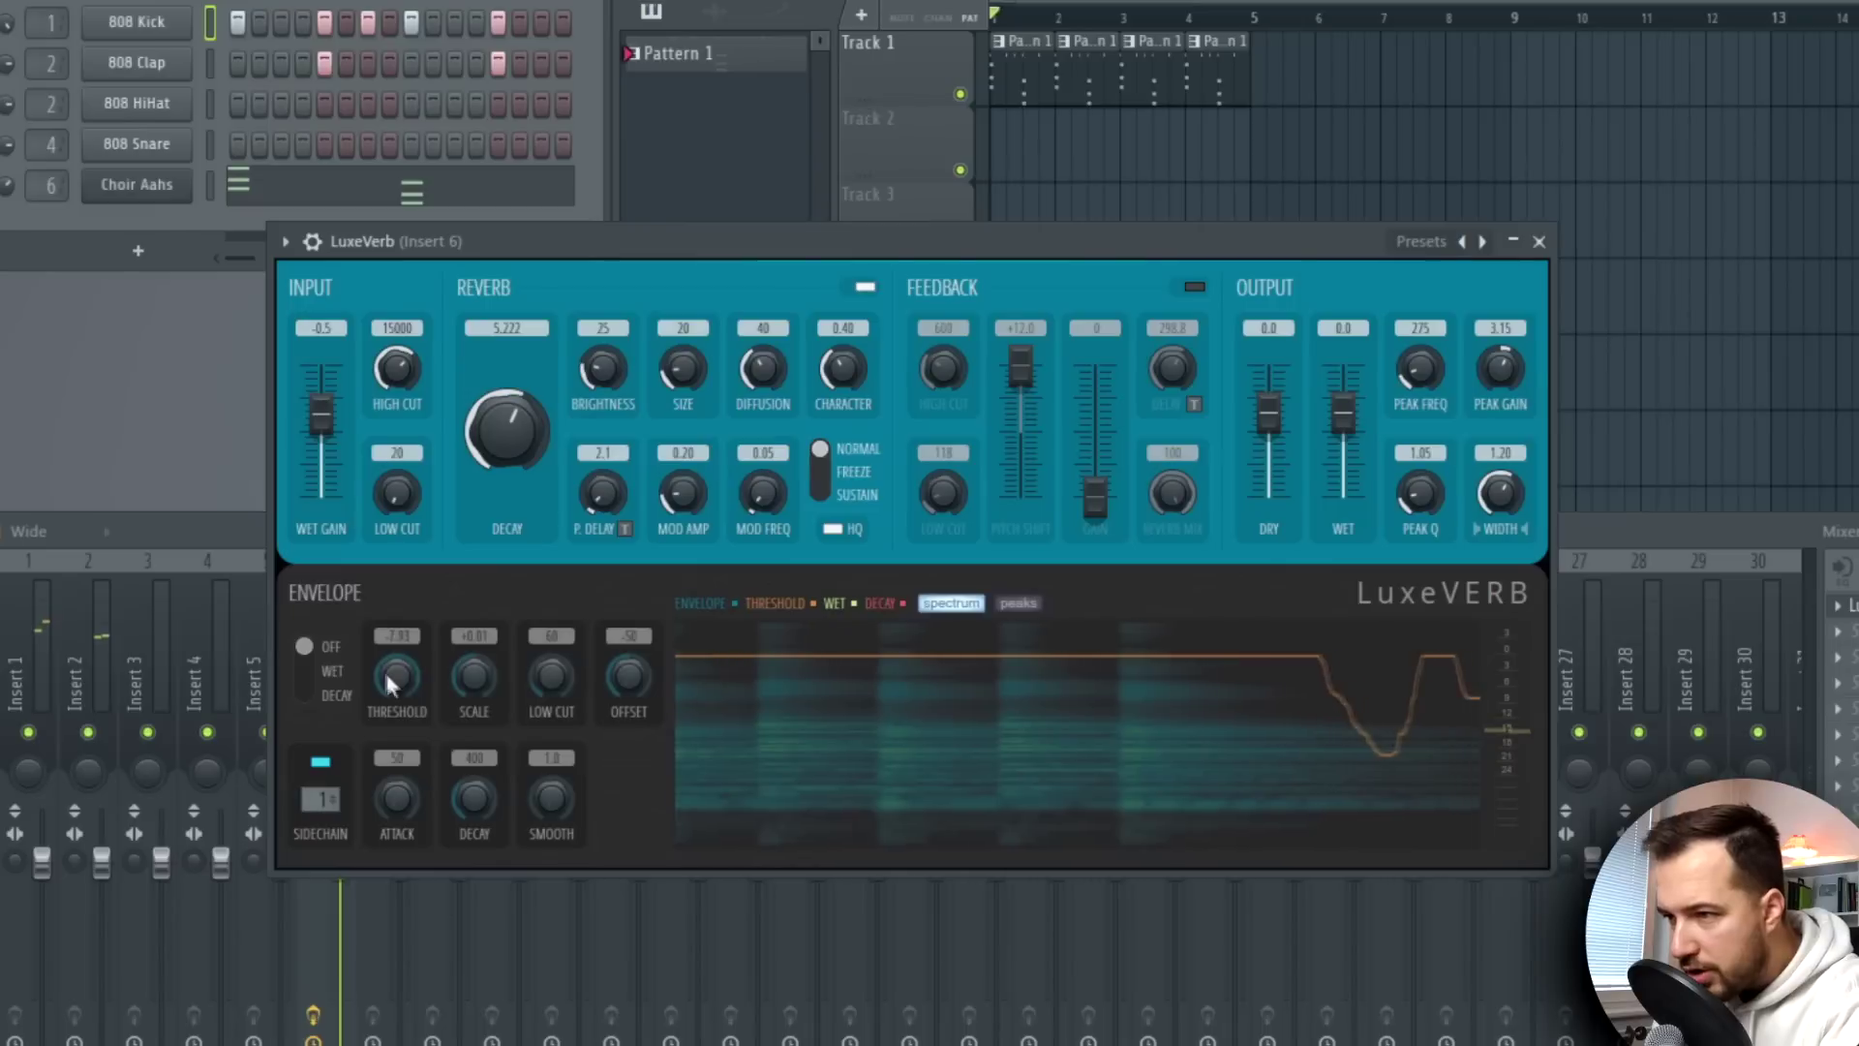
left_click(329, 671)
left_click_drag(399, 663, 473, 680)
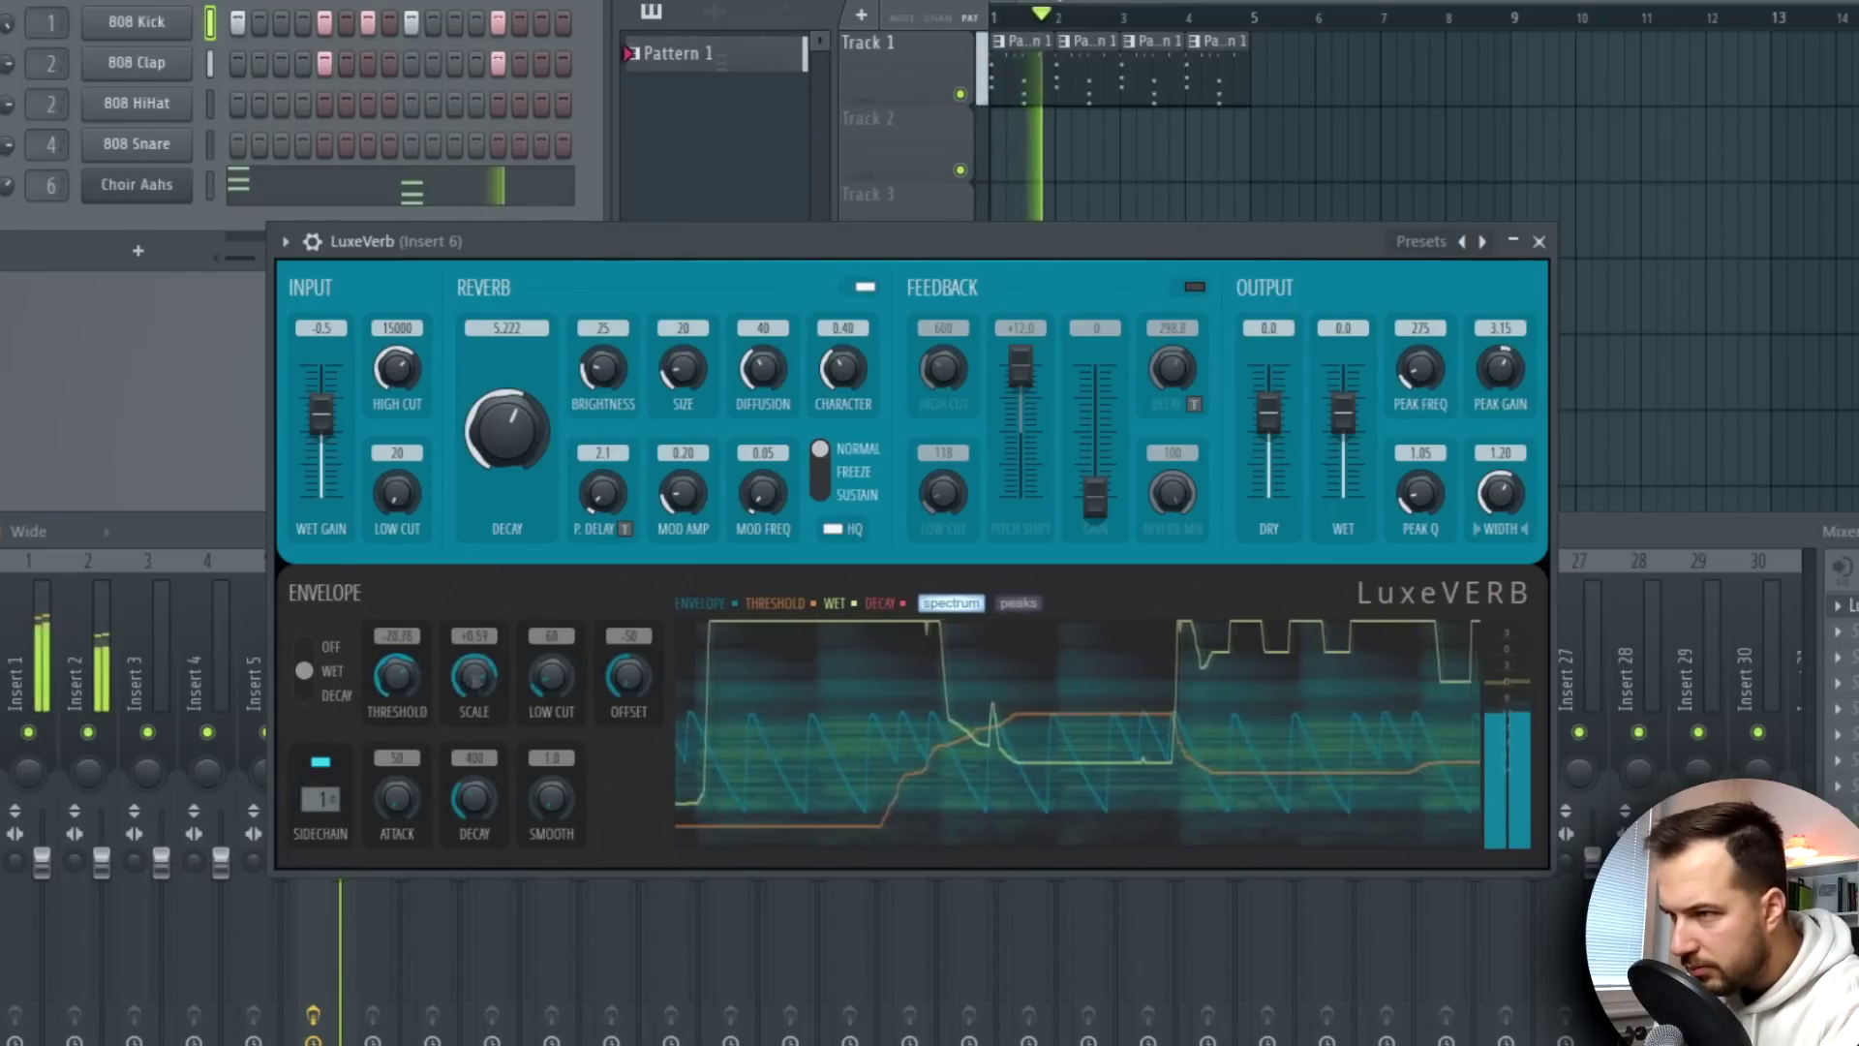
scroll(471, 670, "down", 4)
left_click_drag(380, 681, 481, 676)
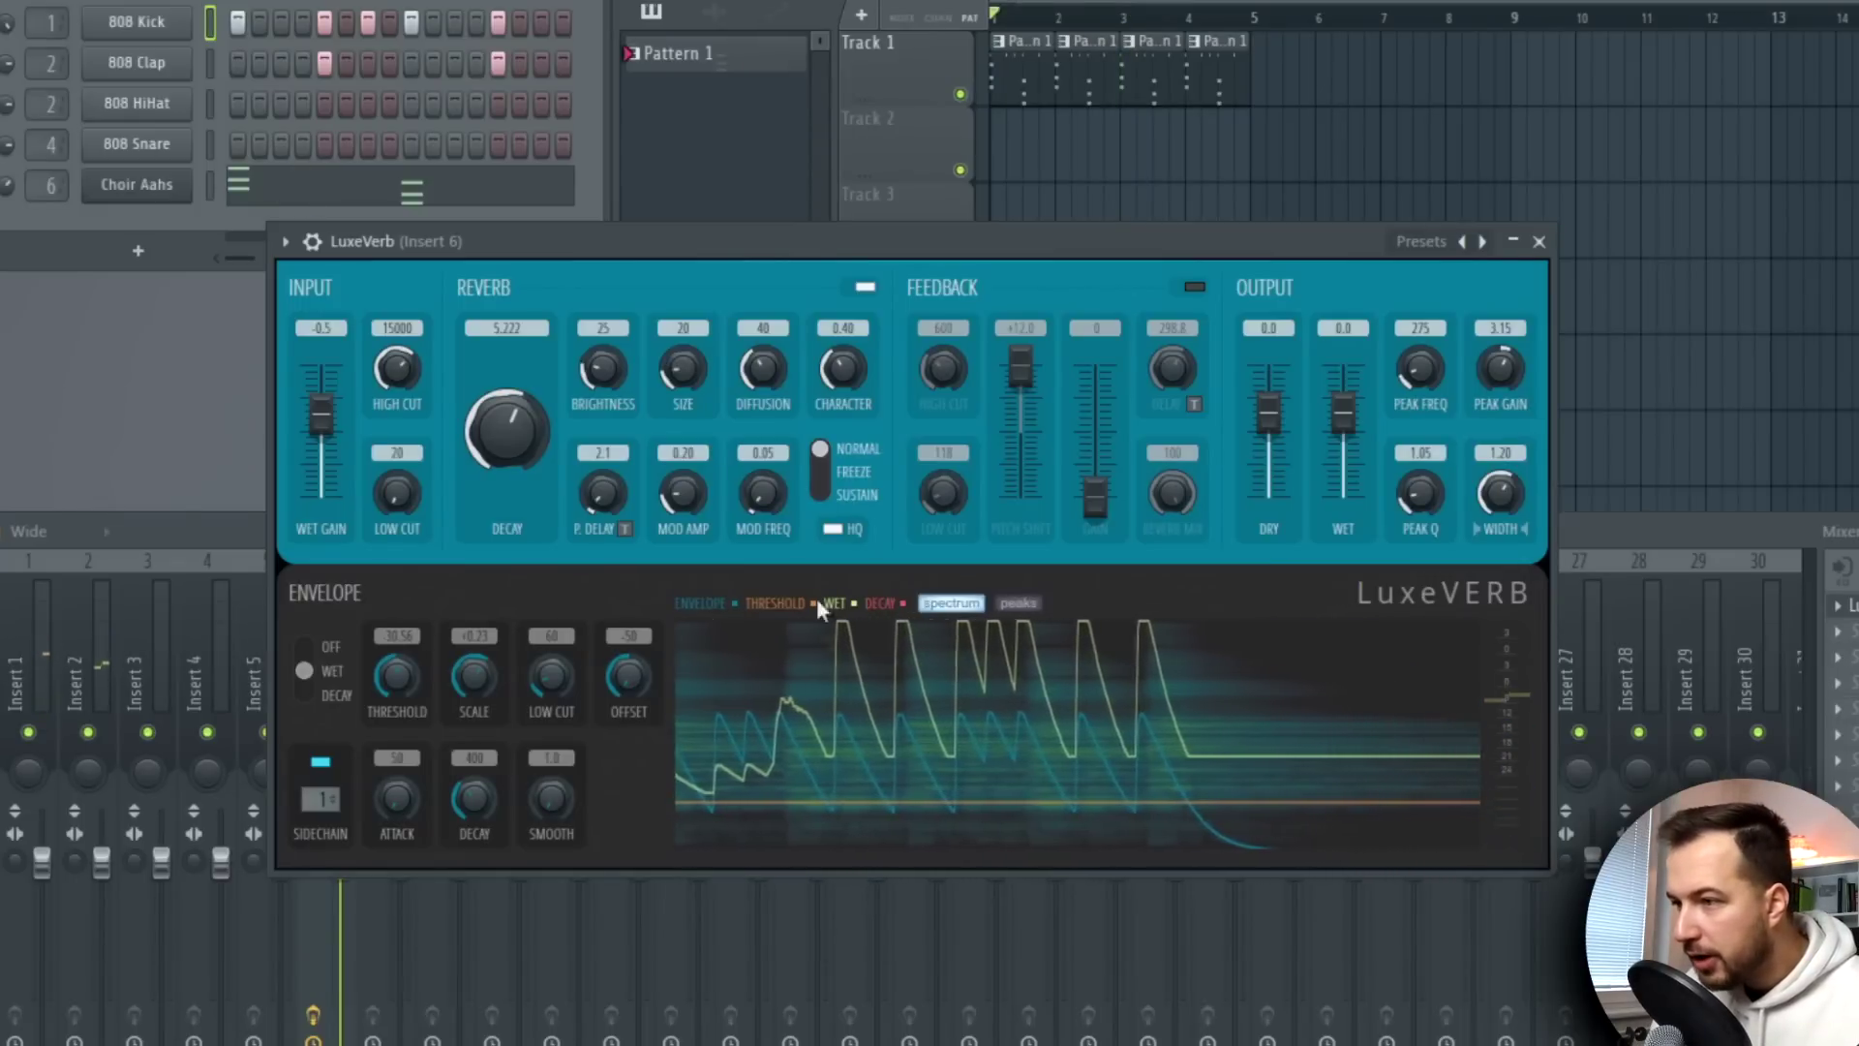
key("space")
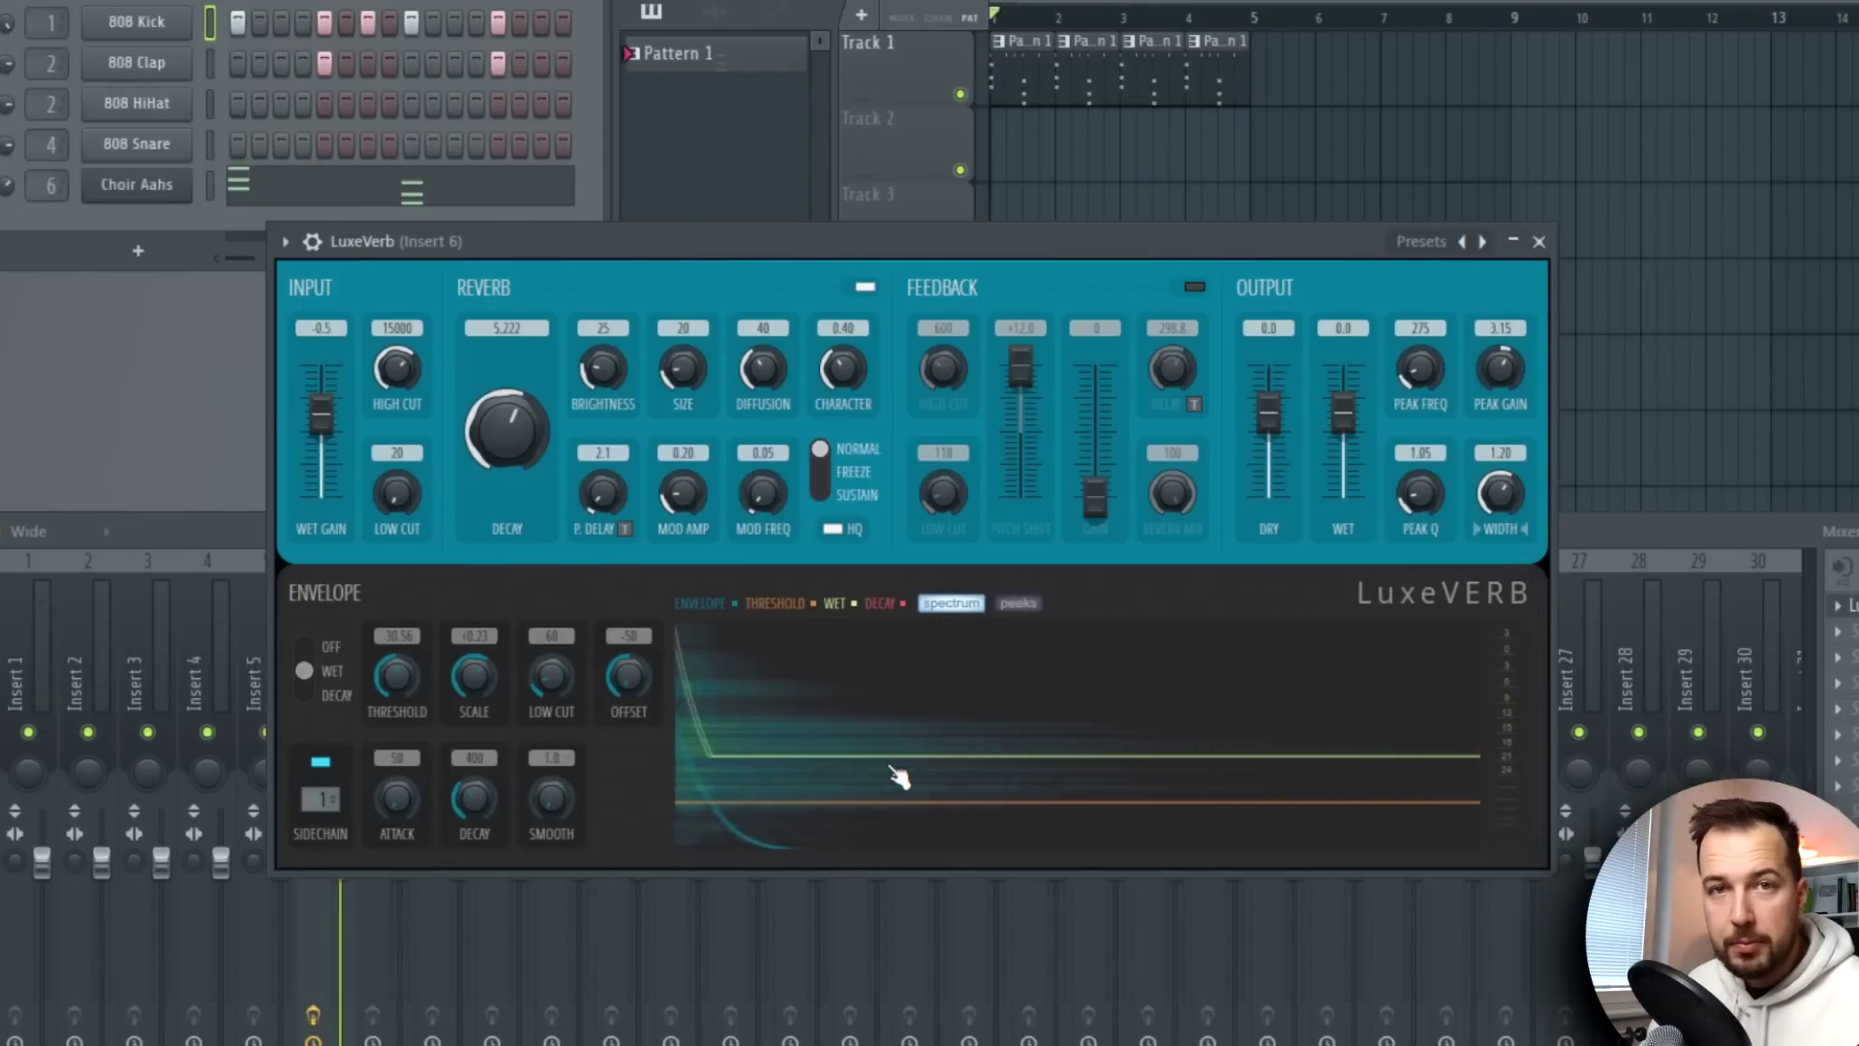
Fine-tune LuxeVerb's envelope threshold to -29.67 and shorten the envelope decay while auditioning the ducked reverb
key("space")
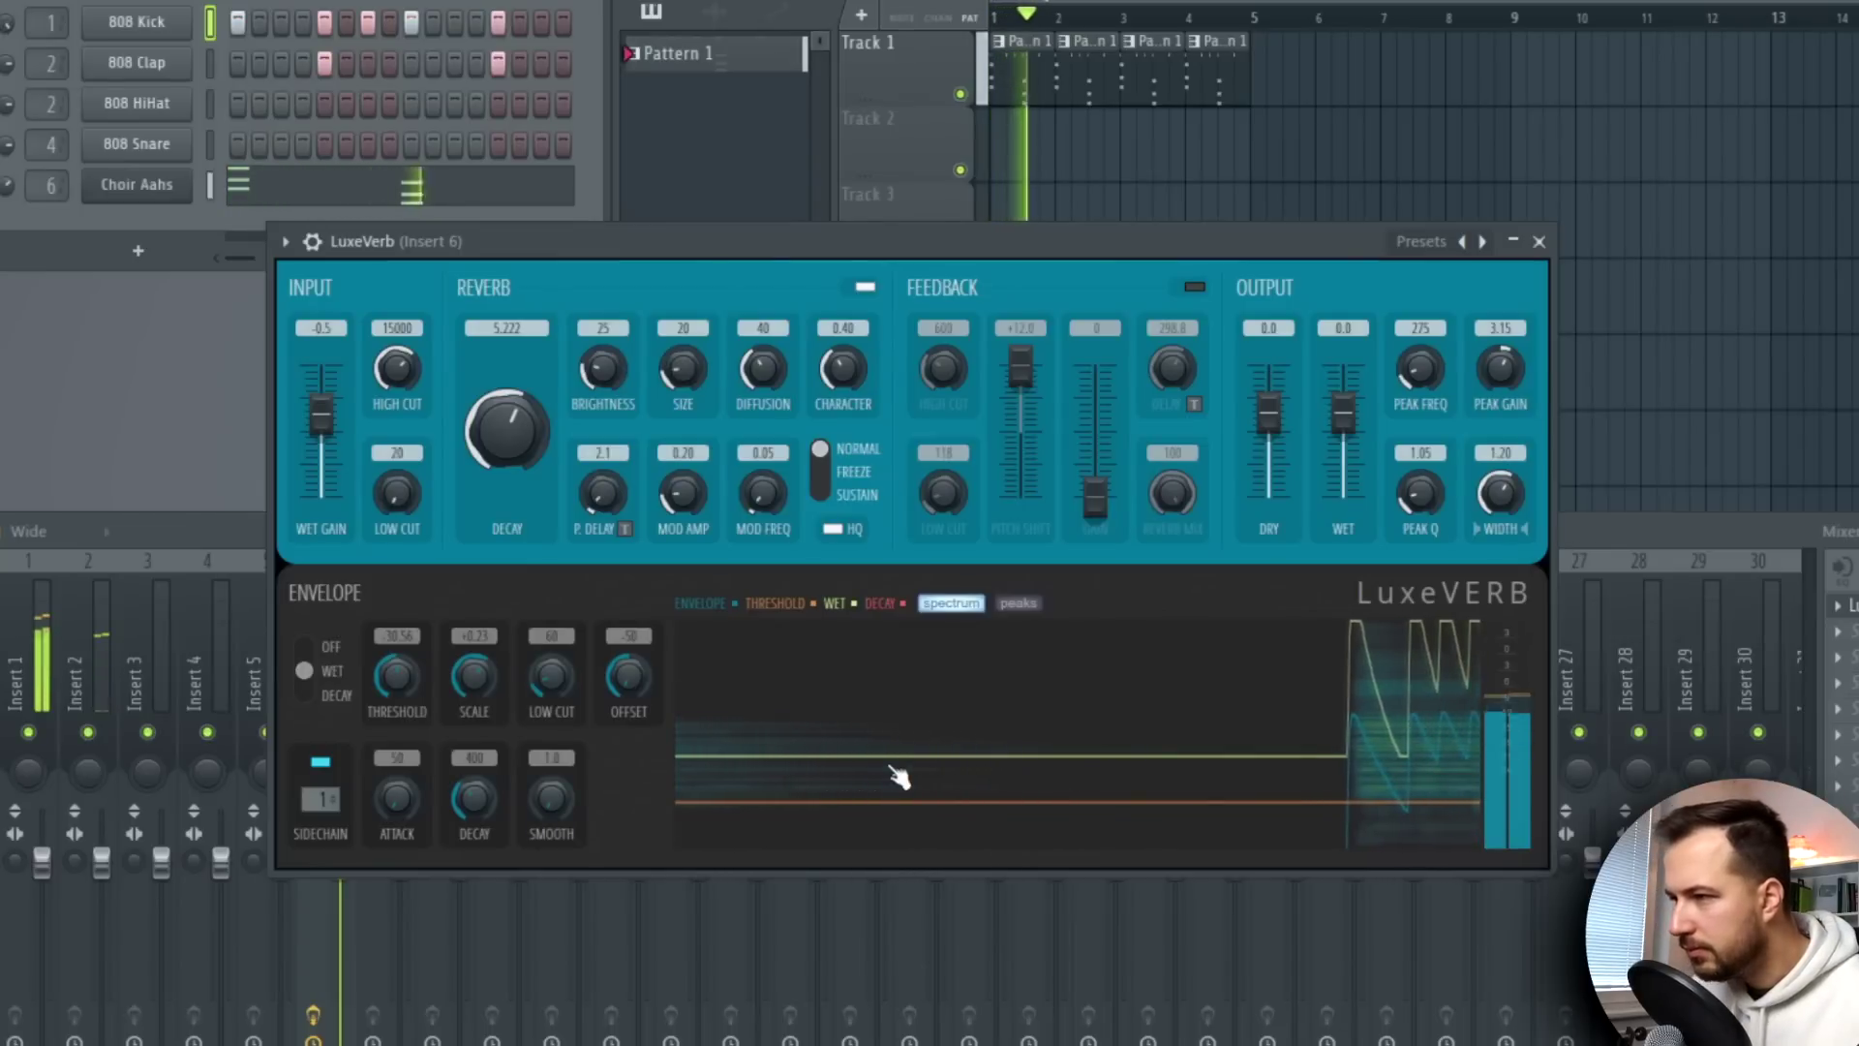
mouse_move(397, 676)
left_mouse_down()
mouse_move(397, 719)
mouse_move(397, 683)
left_mouse_up()
key("space")
left_click_drag(477, 804, 476, 832)
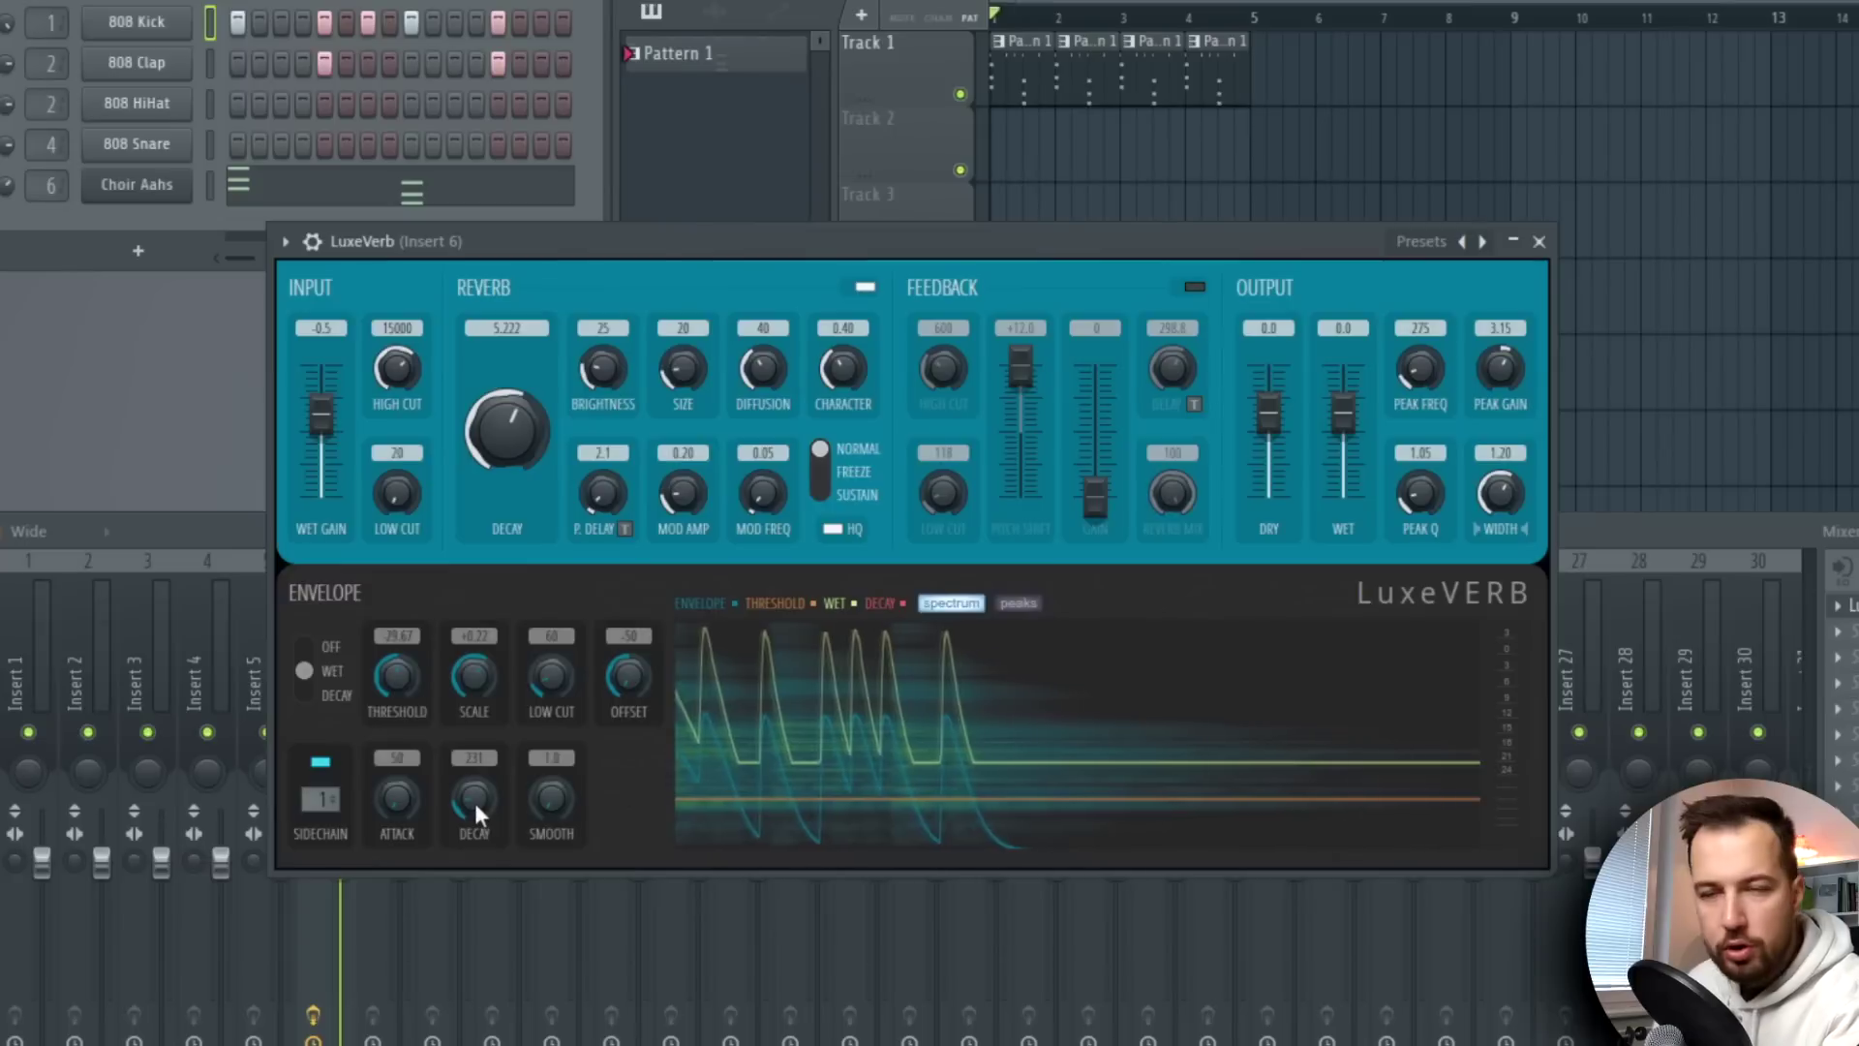
key("space")
left_click_drag(474, 803, 474, 792)
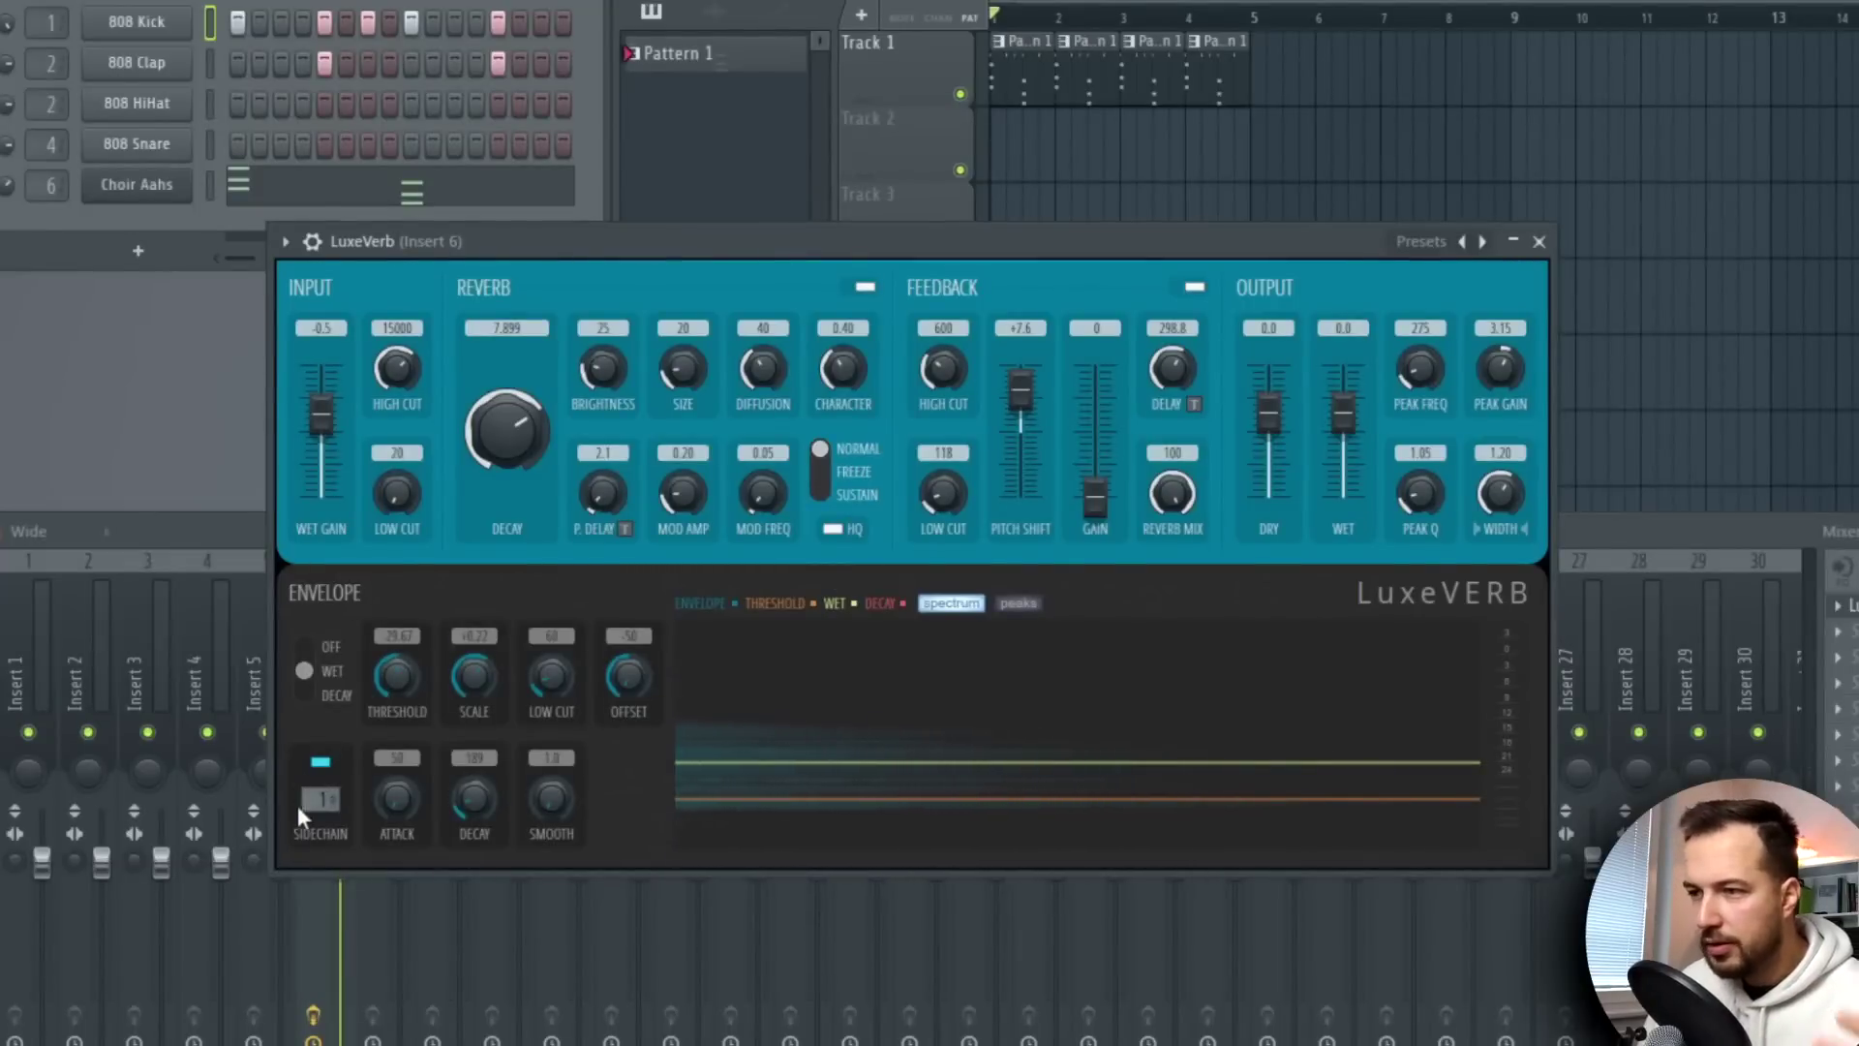
Review the list of LuxeVerb presets and close it without choosing one
left_click(1420, 241)
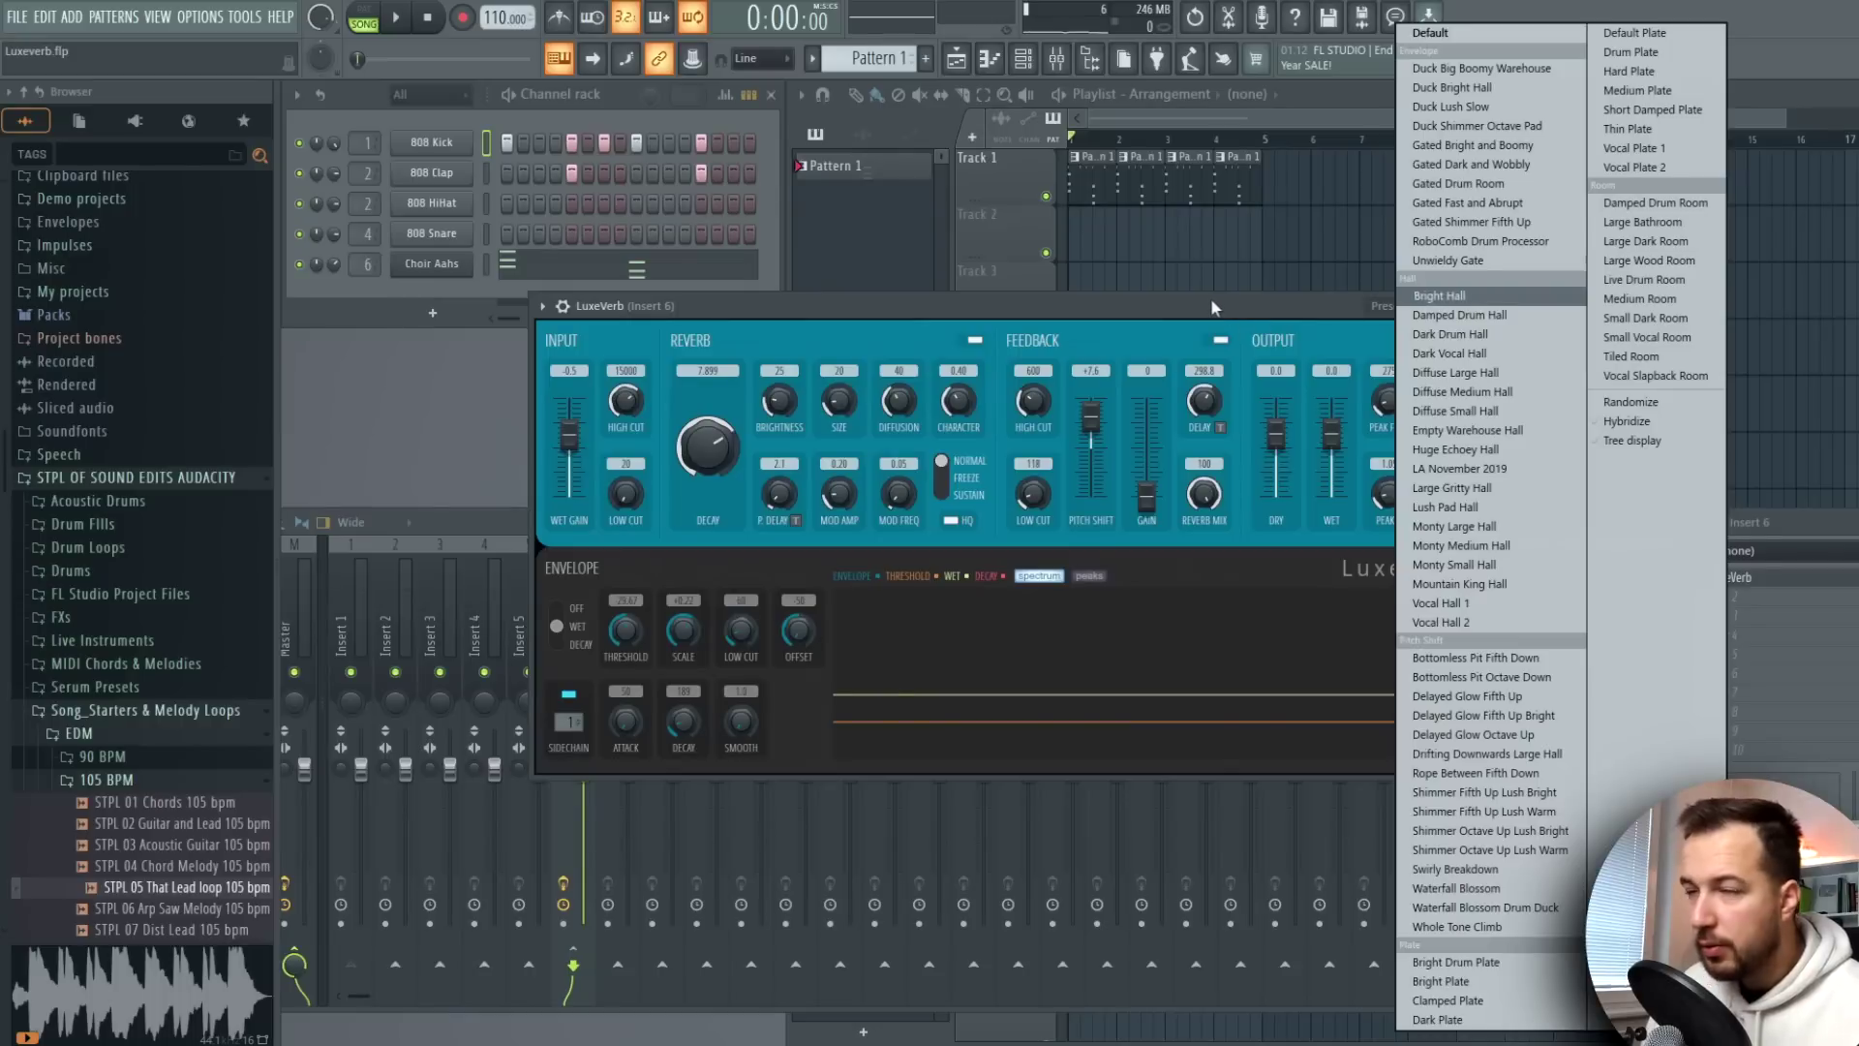
left_click(1211, 302)
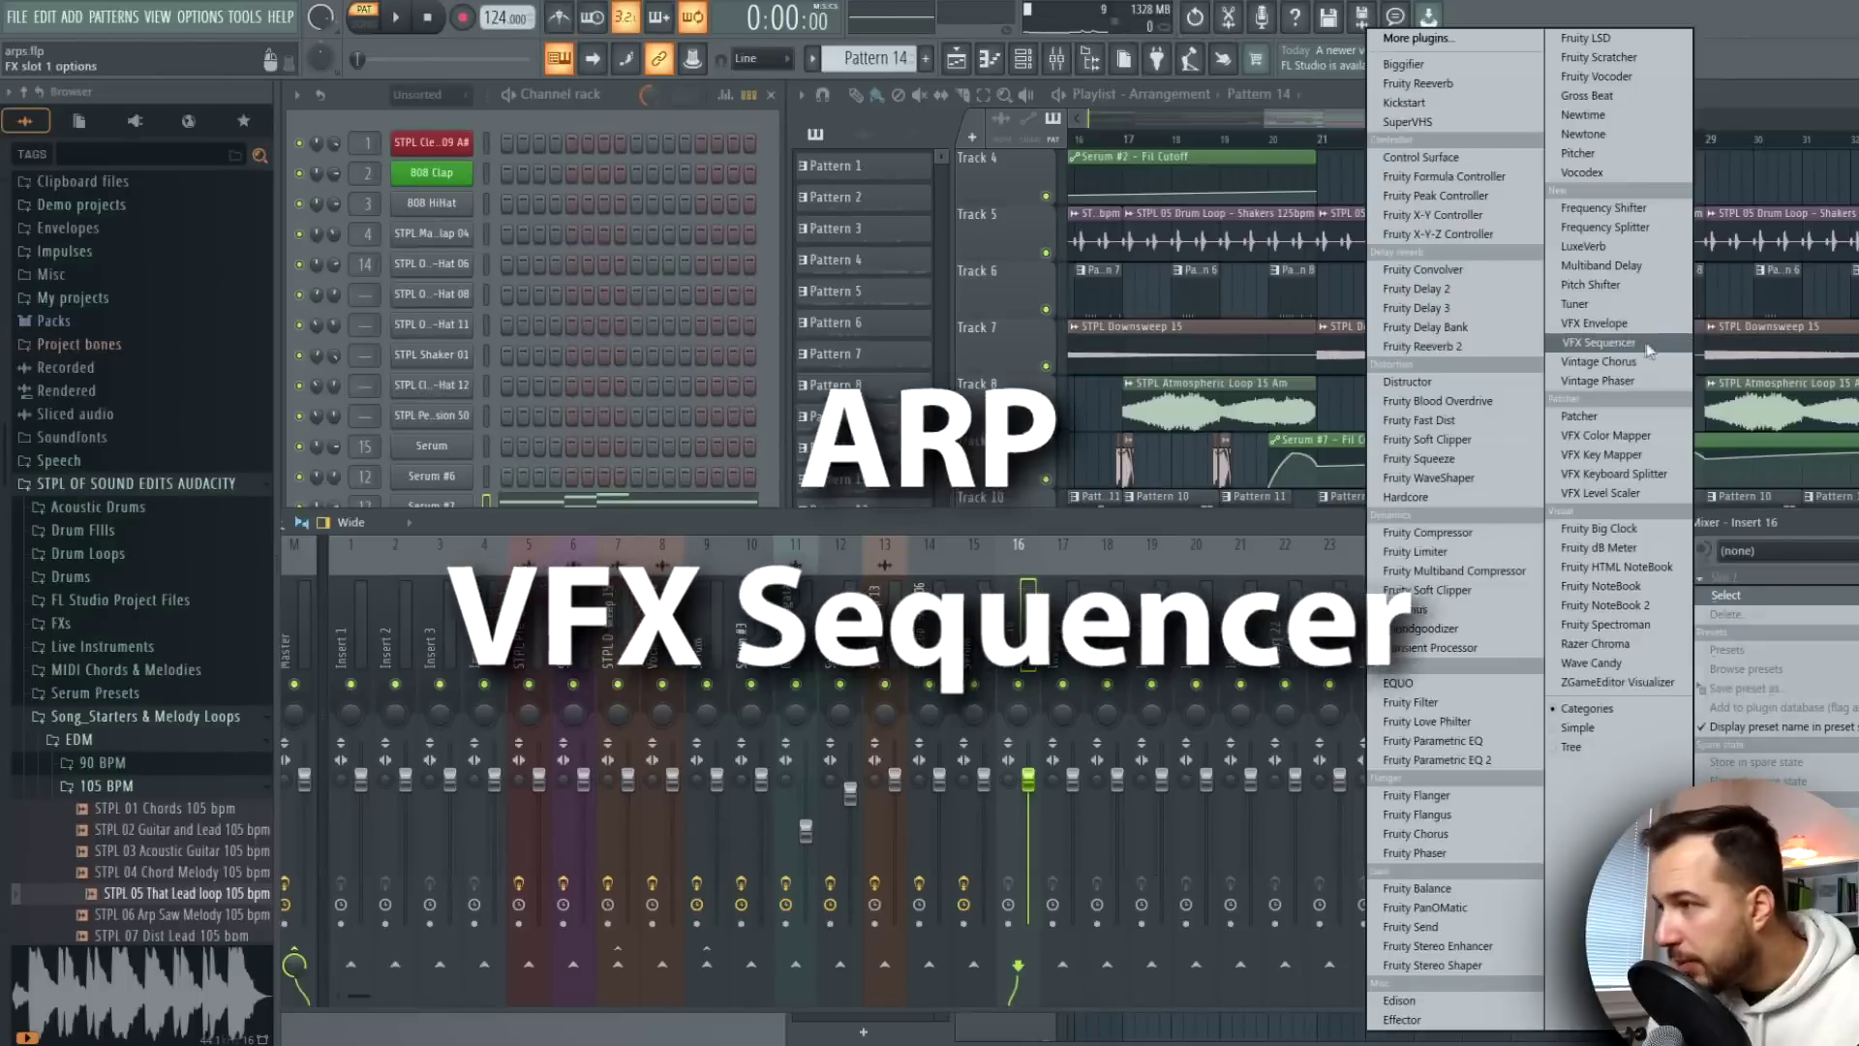
Load VFX Sequencer in the first effect slot of mixer Insert 16 and switch through its views
left_click(1613, 343)
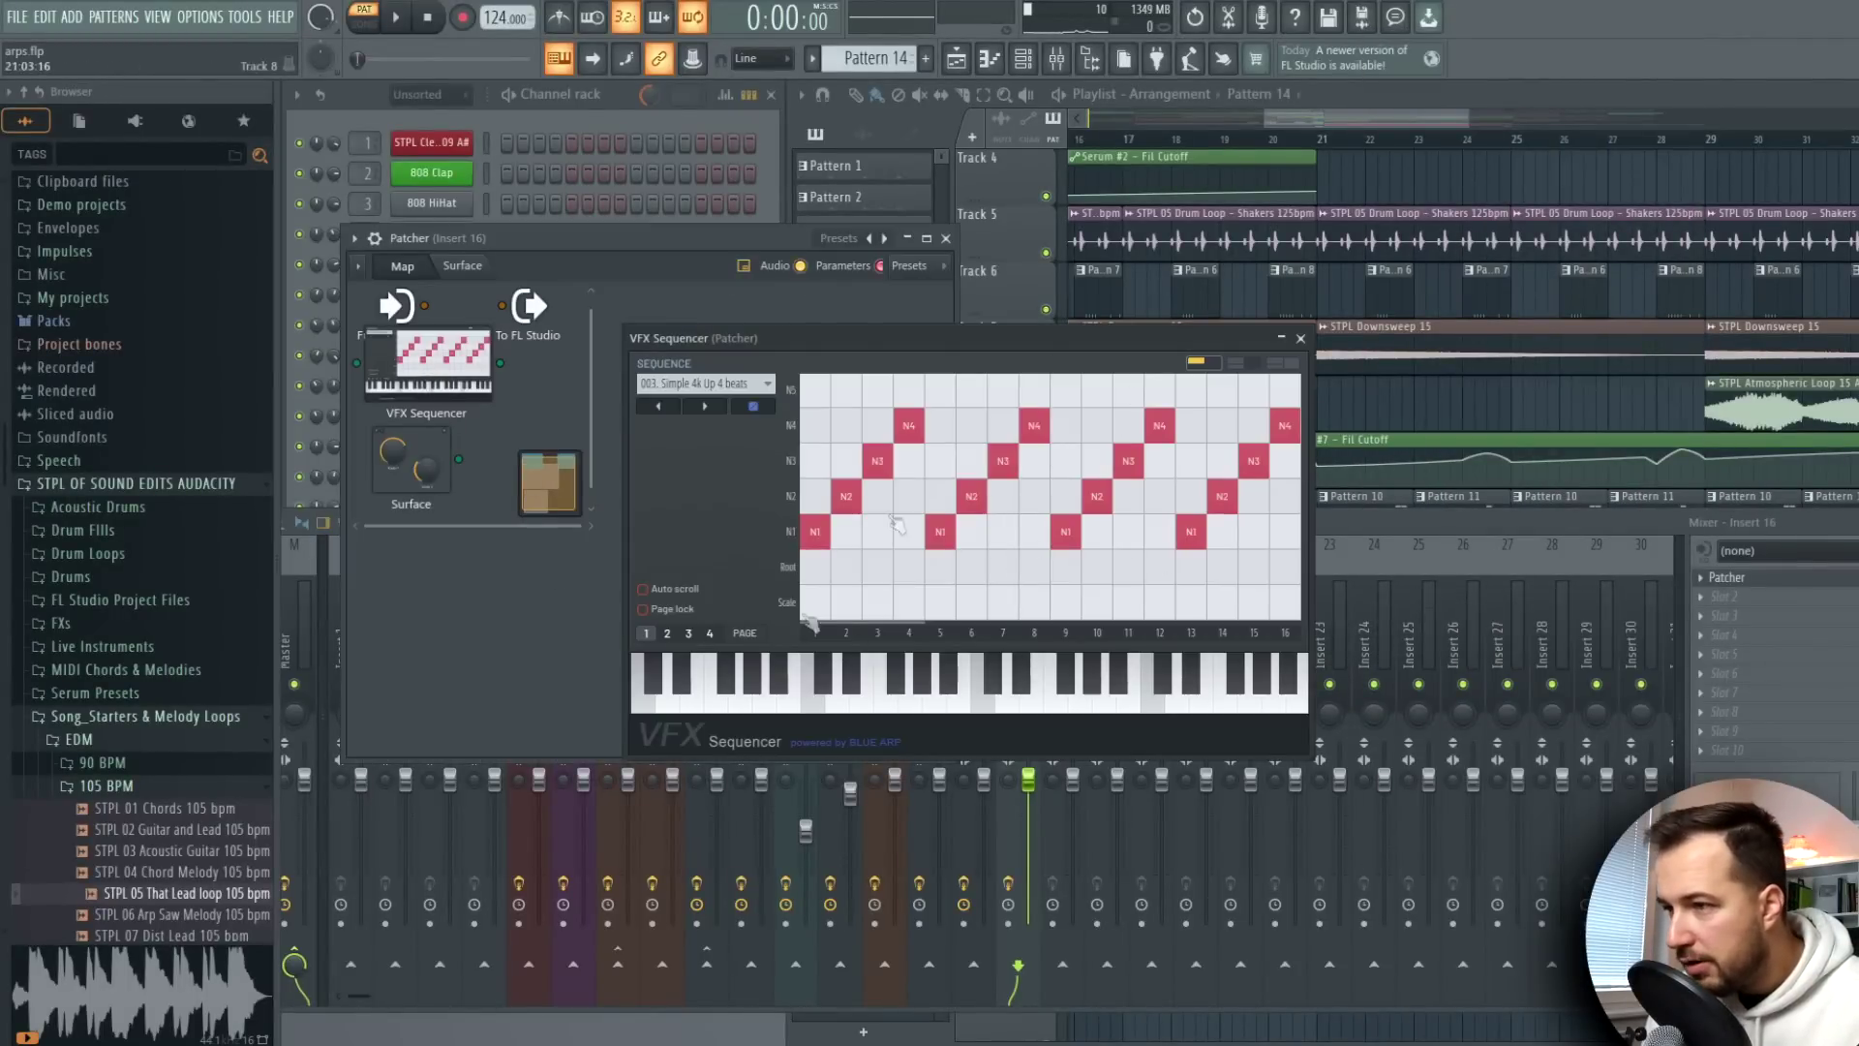
left_click(1235, 362)
left_click(1284, 363)
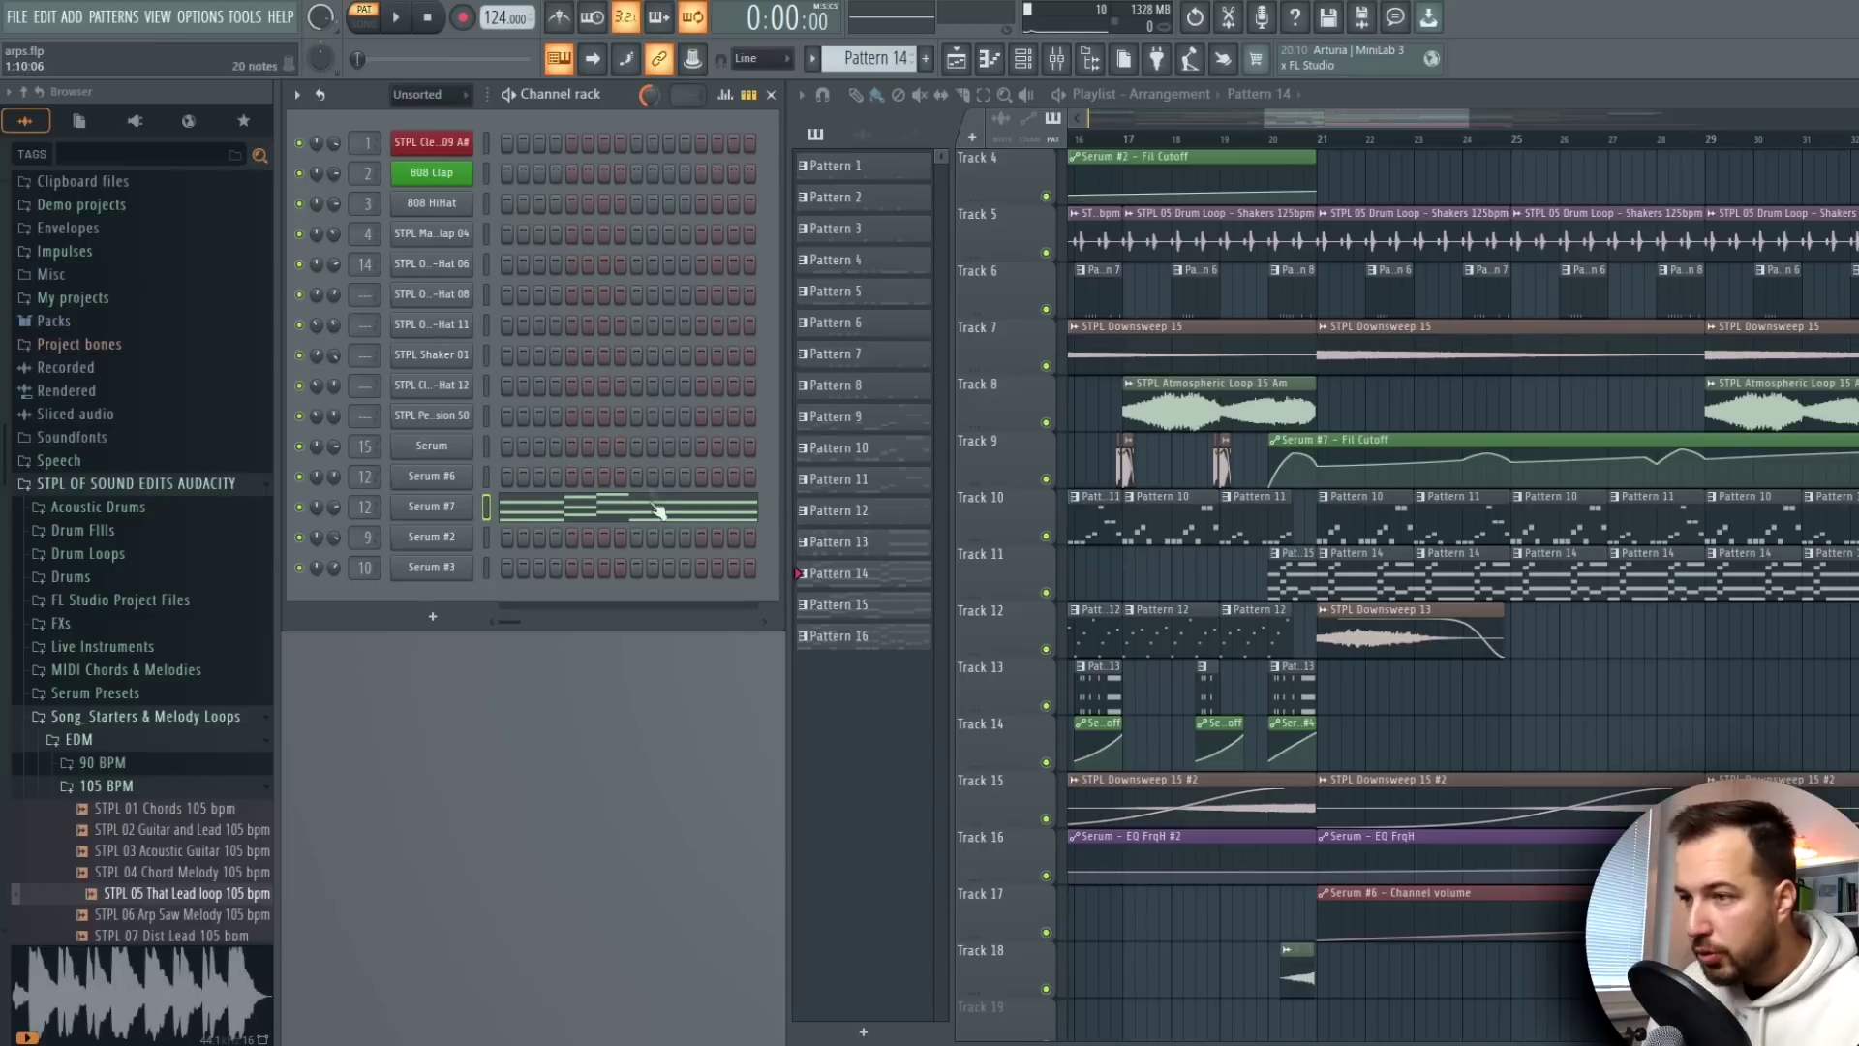
Play Pattern 14 and view the Serum #7 notes in the piano roll
key("space")
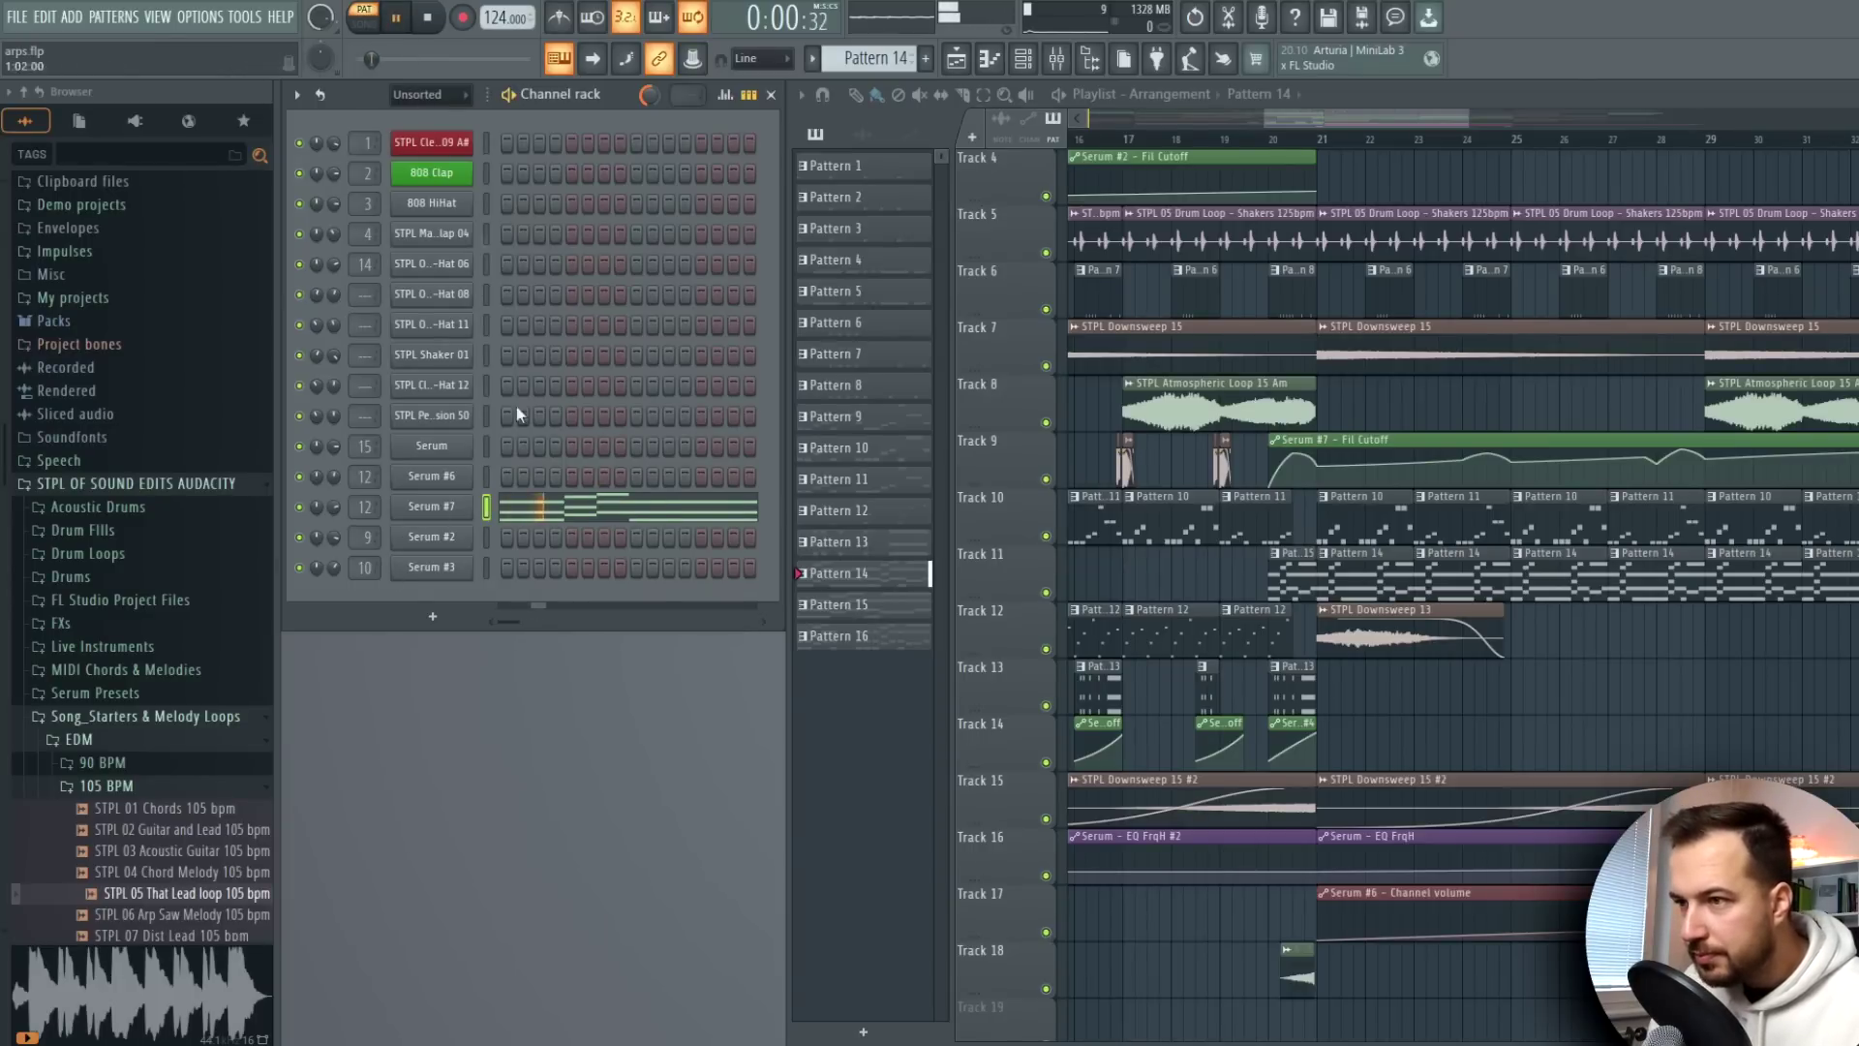
left_click(561, 507)
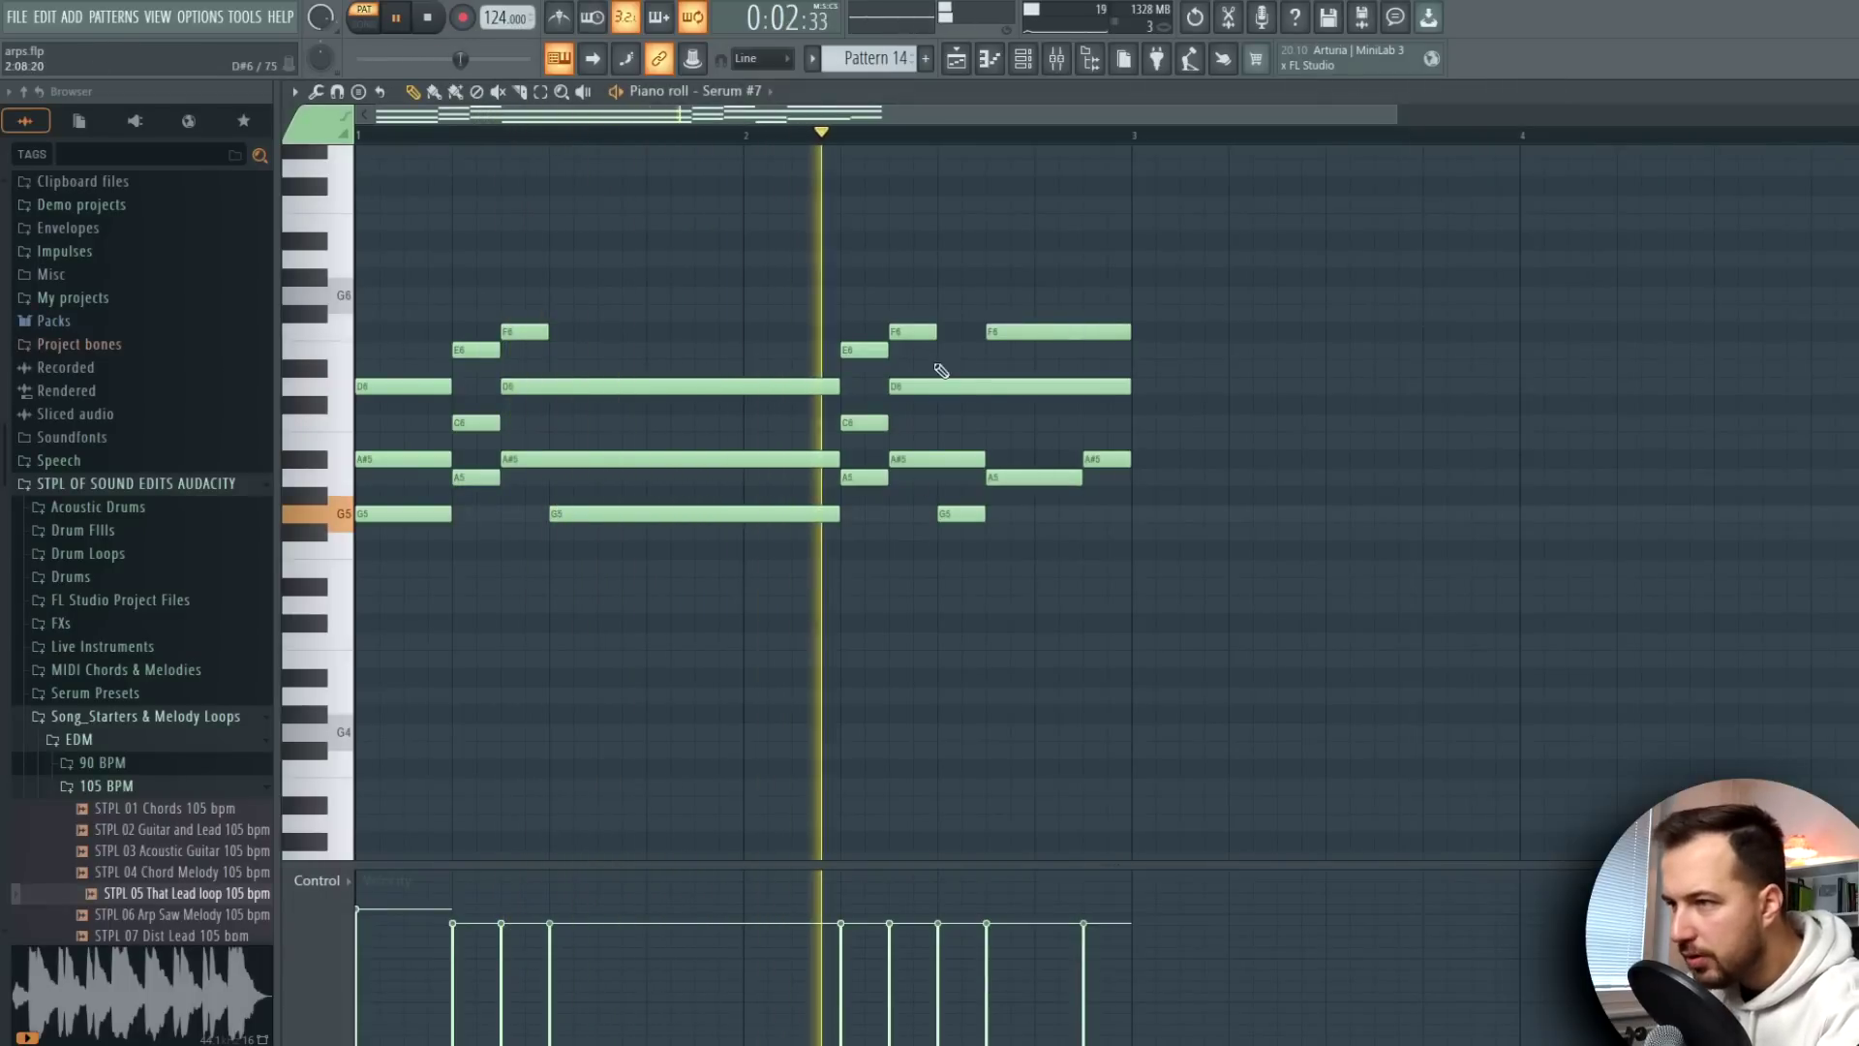
key("F7")
Patcherize the Serum #7 channel and move the Serum #7 module higher in the Patcher map
right_click(471, 500)
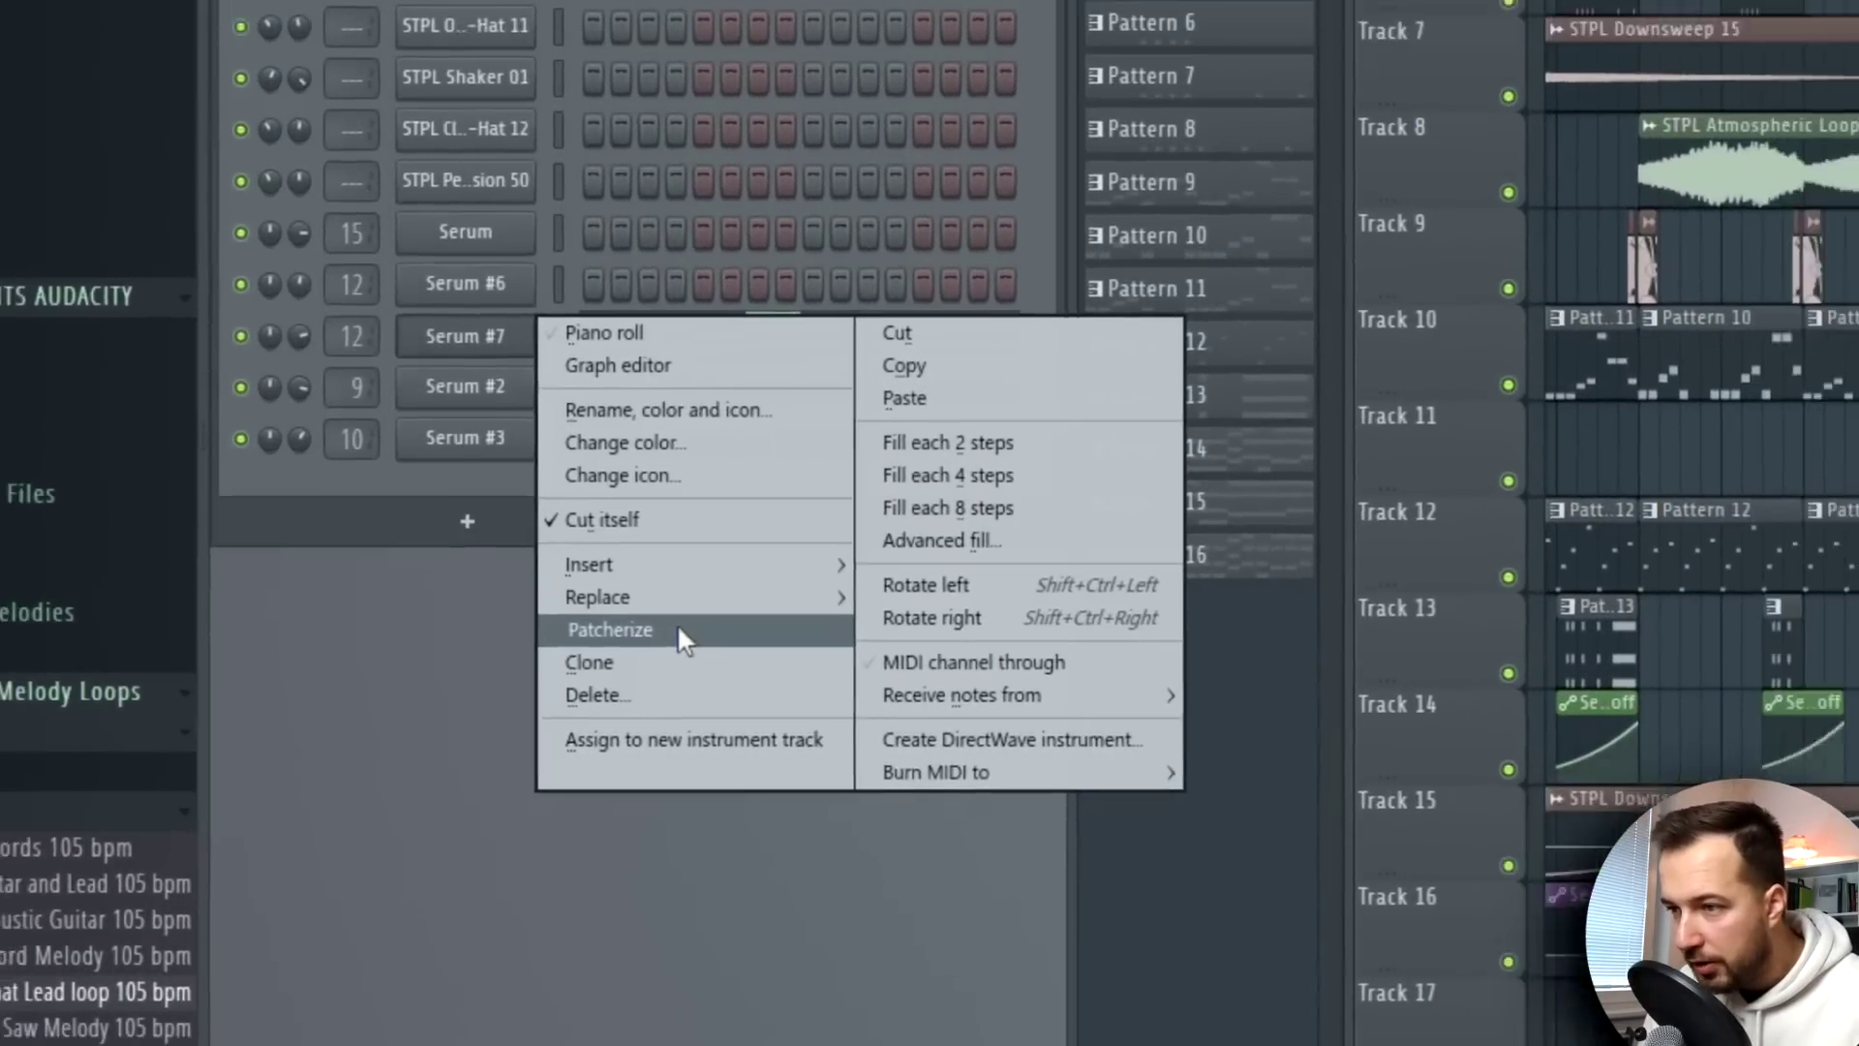
left_click(577, 645)
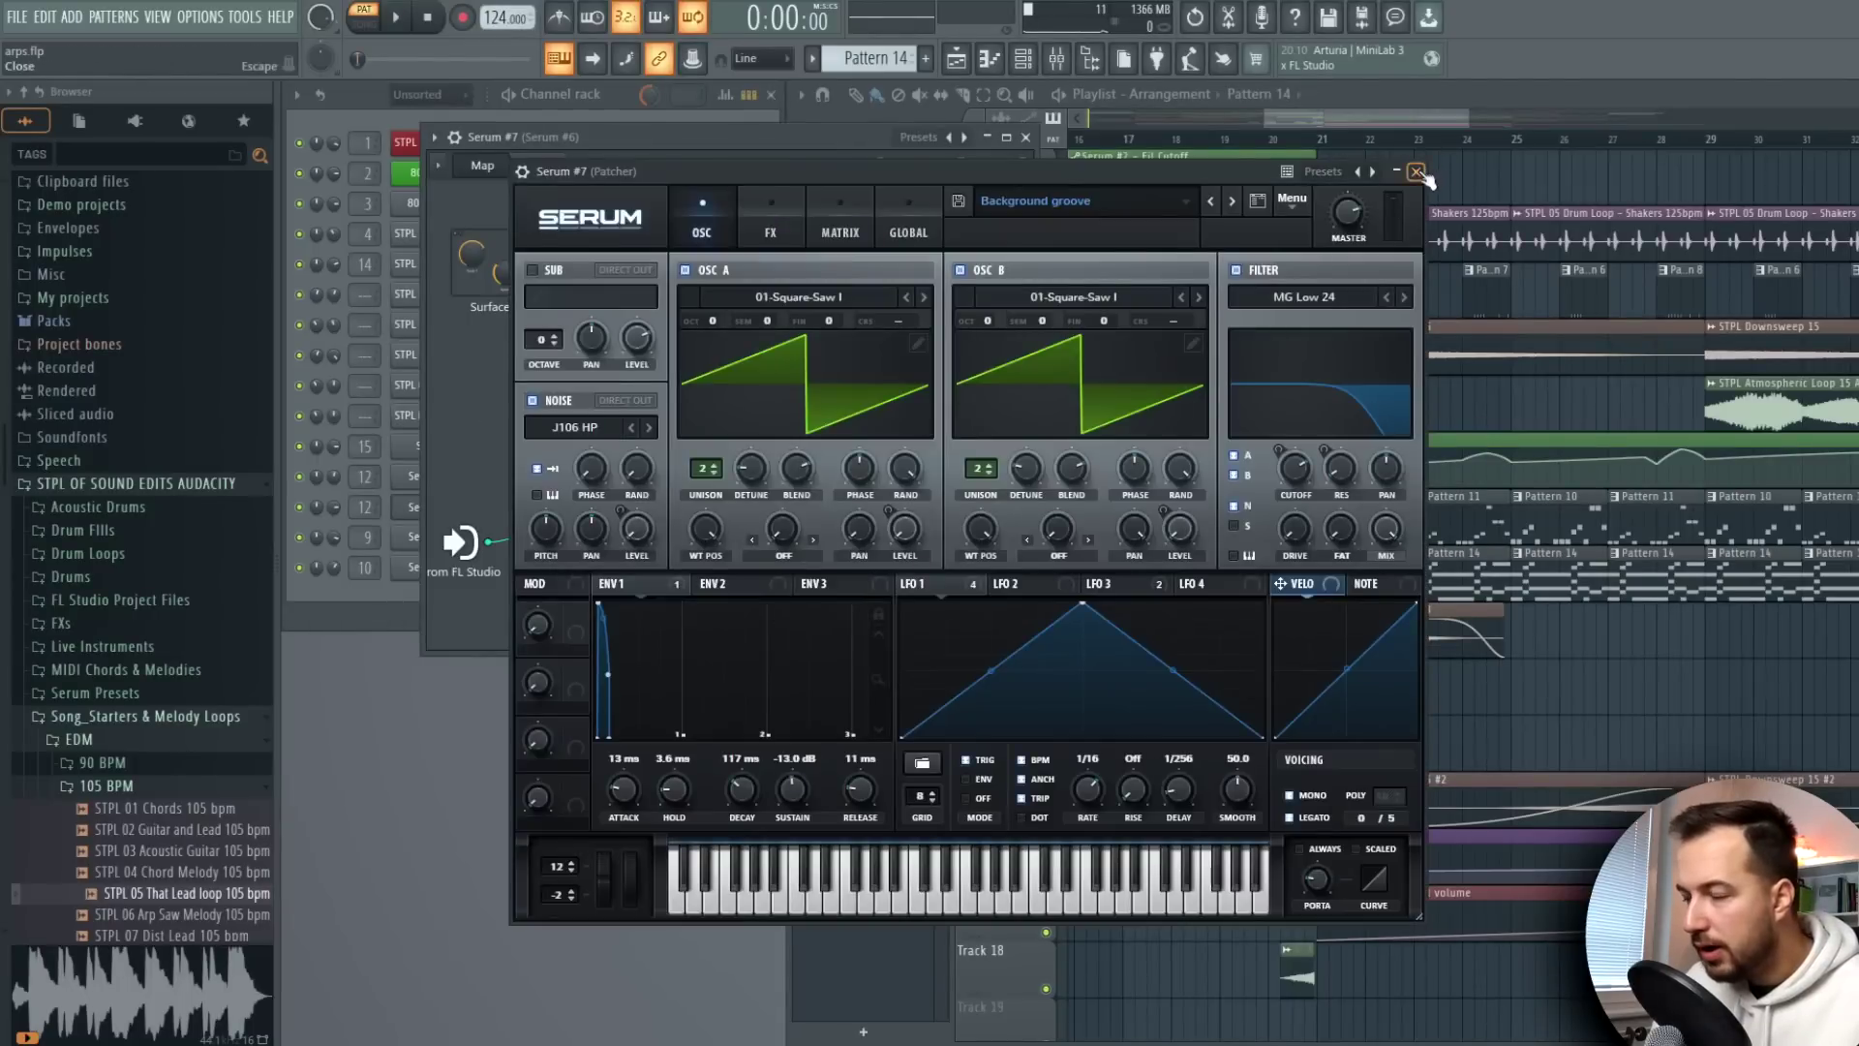
left_click(1417, 172)
left_click_drag(706, 383, 713, 345)
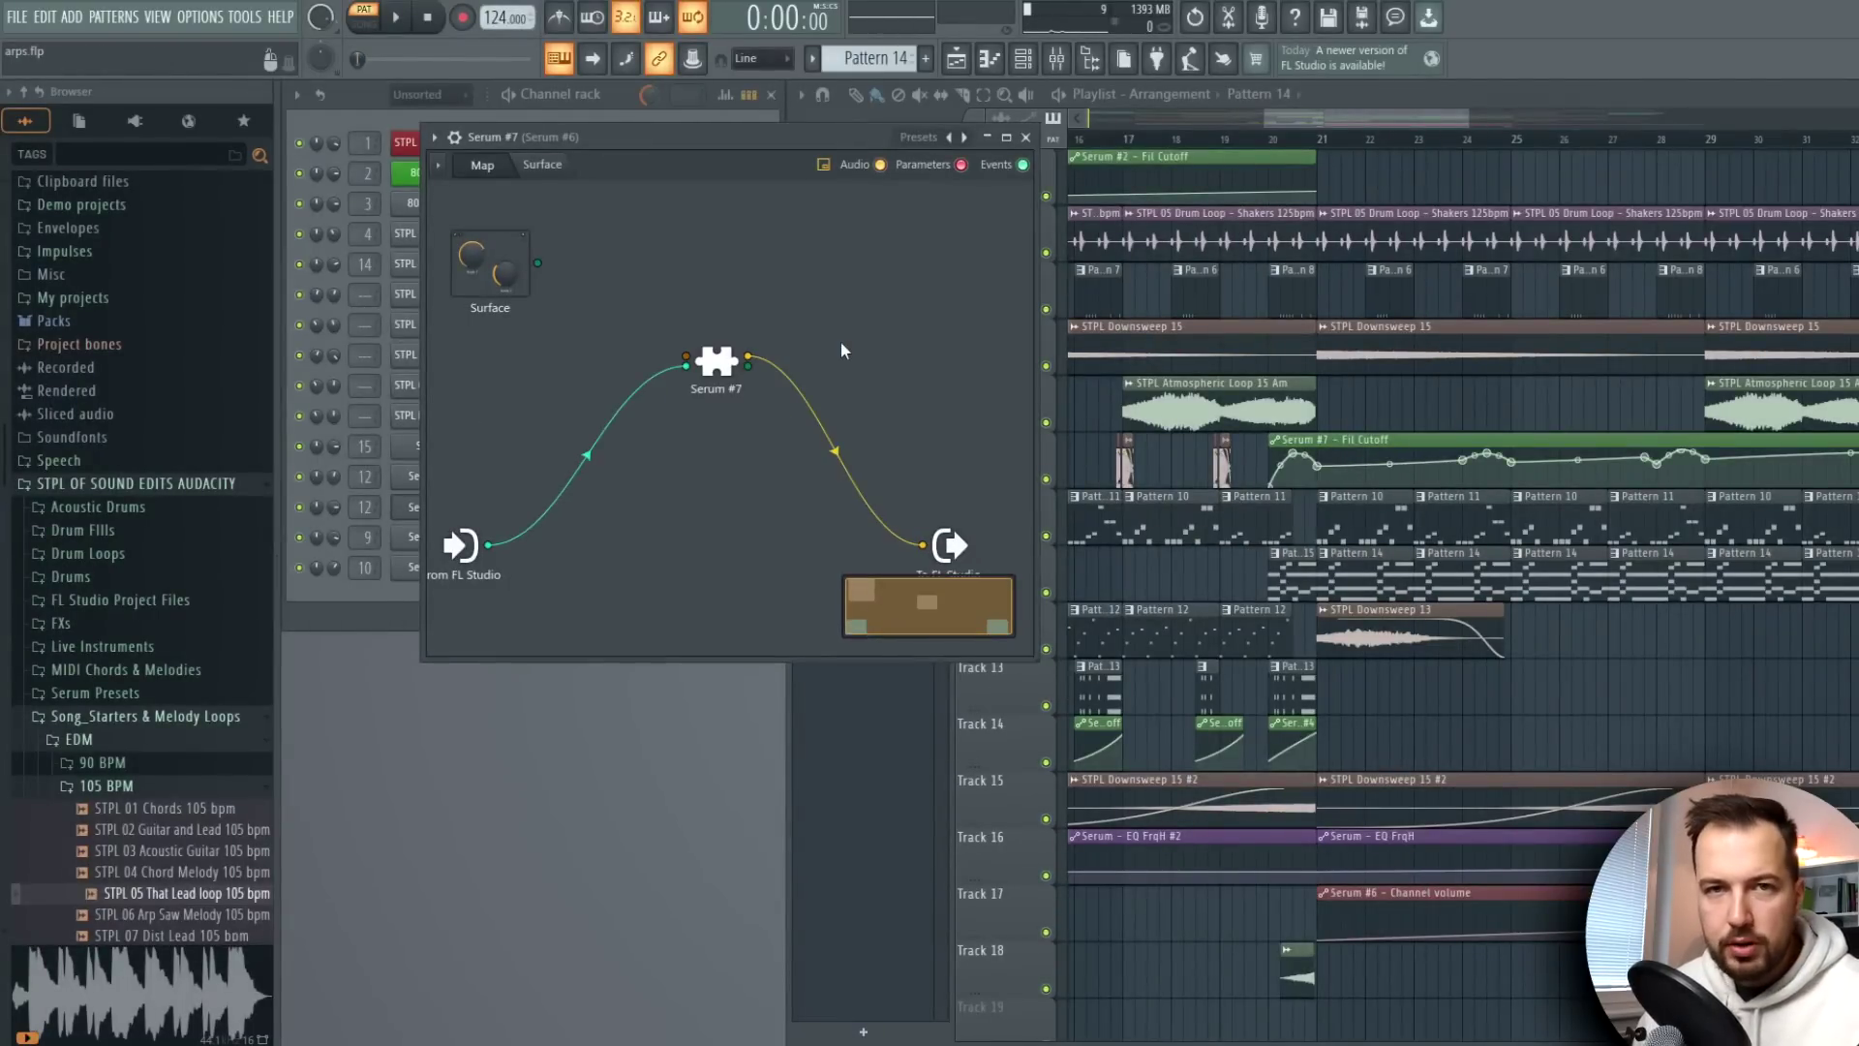
Add a VFX Sequencer module to the Serum #7 Patcher map
right_click(791, 286)
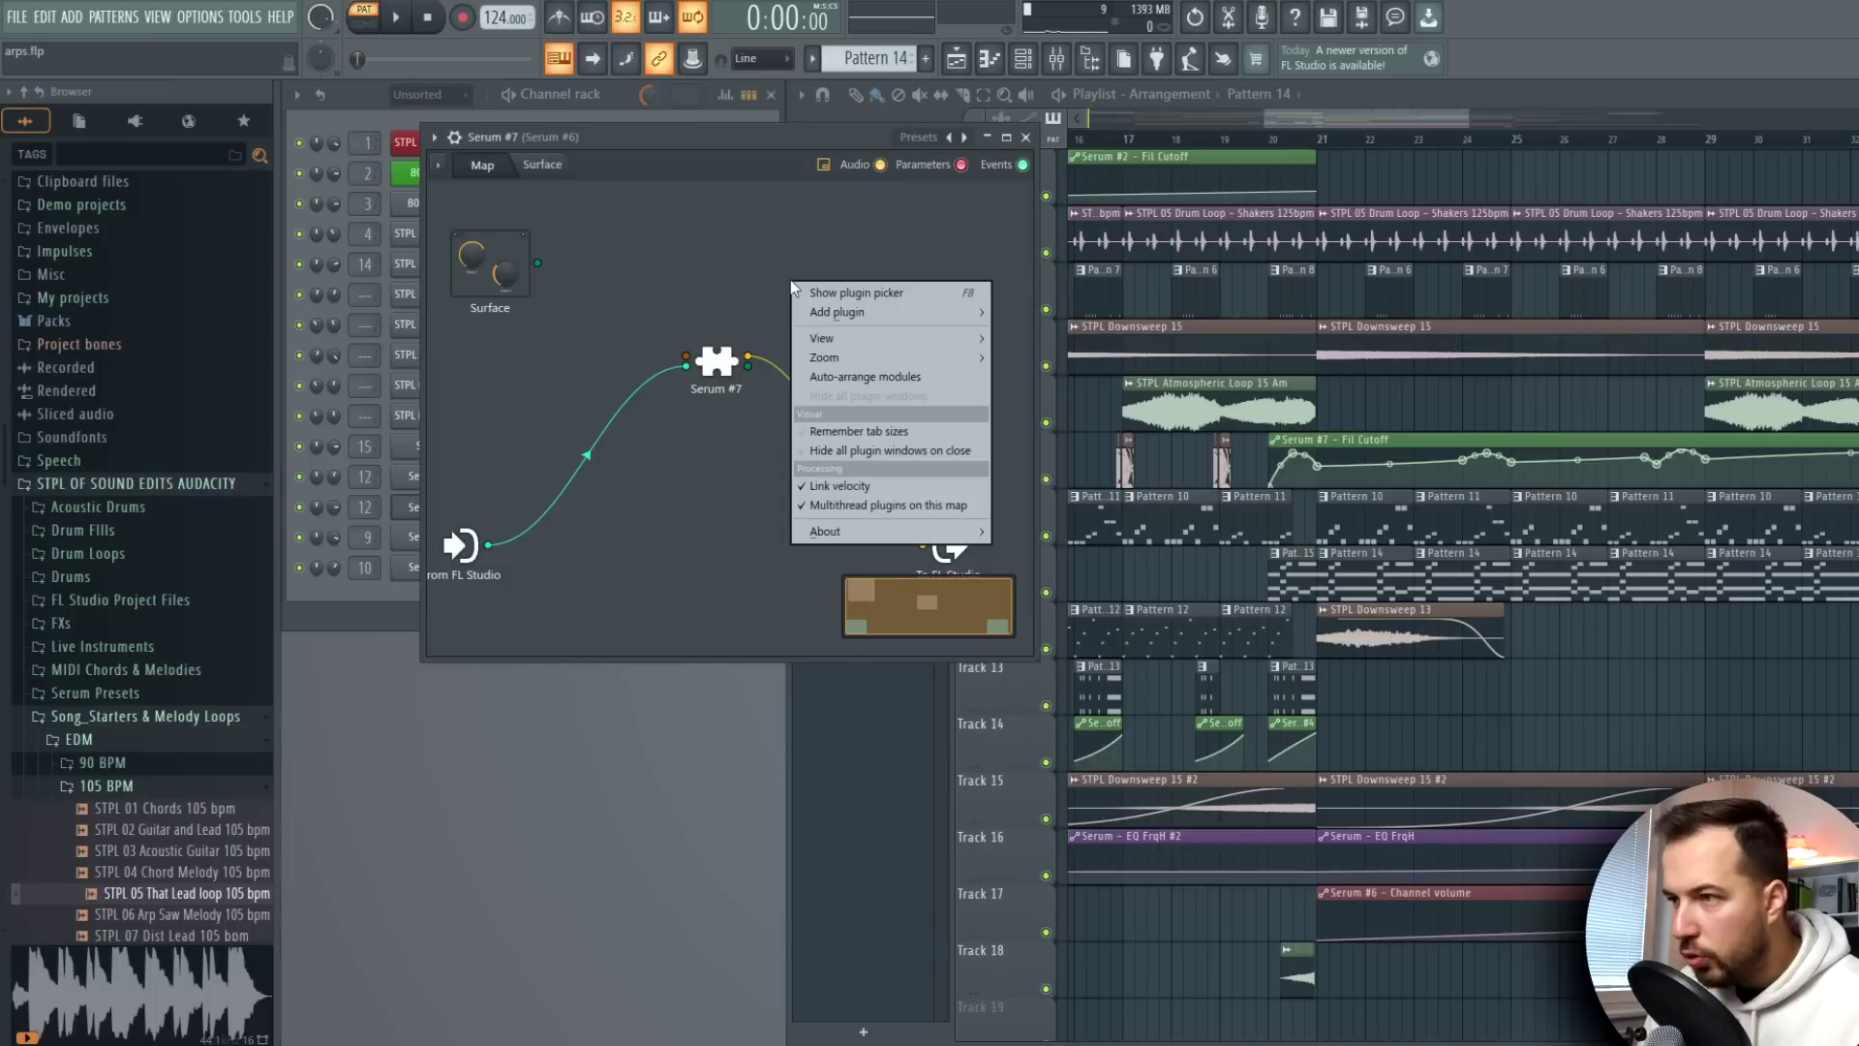
mouse_move(871, 311)
left_click(1530, 395)
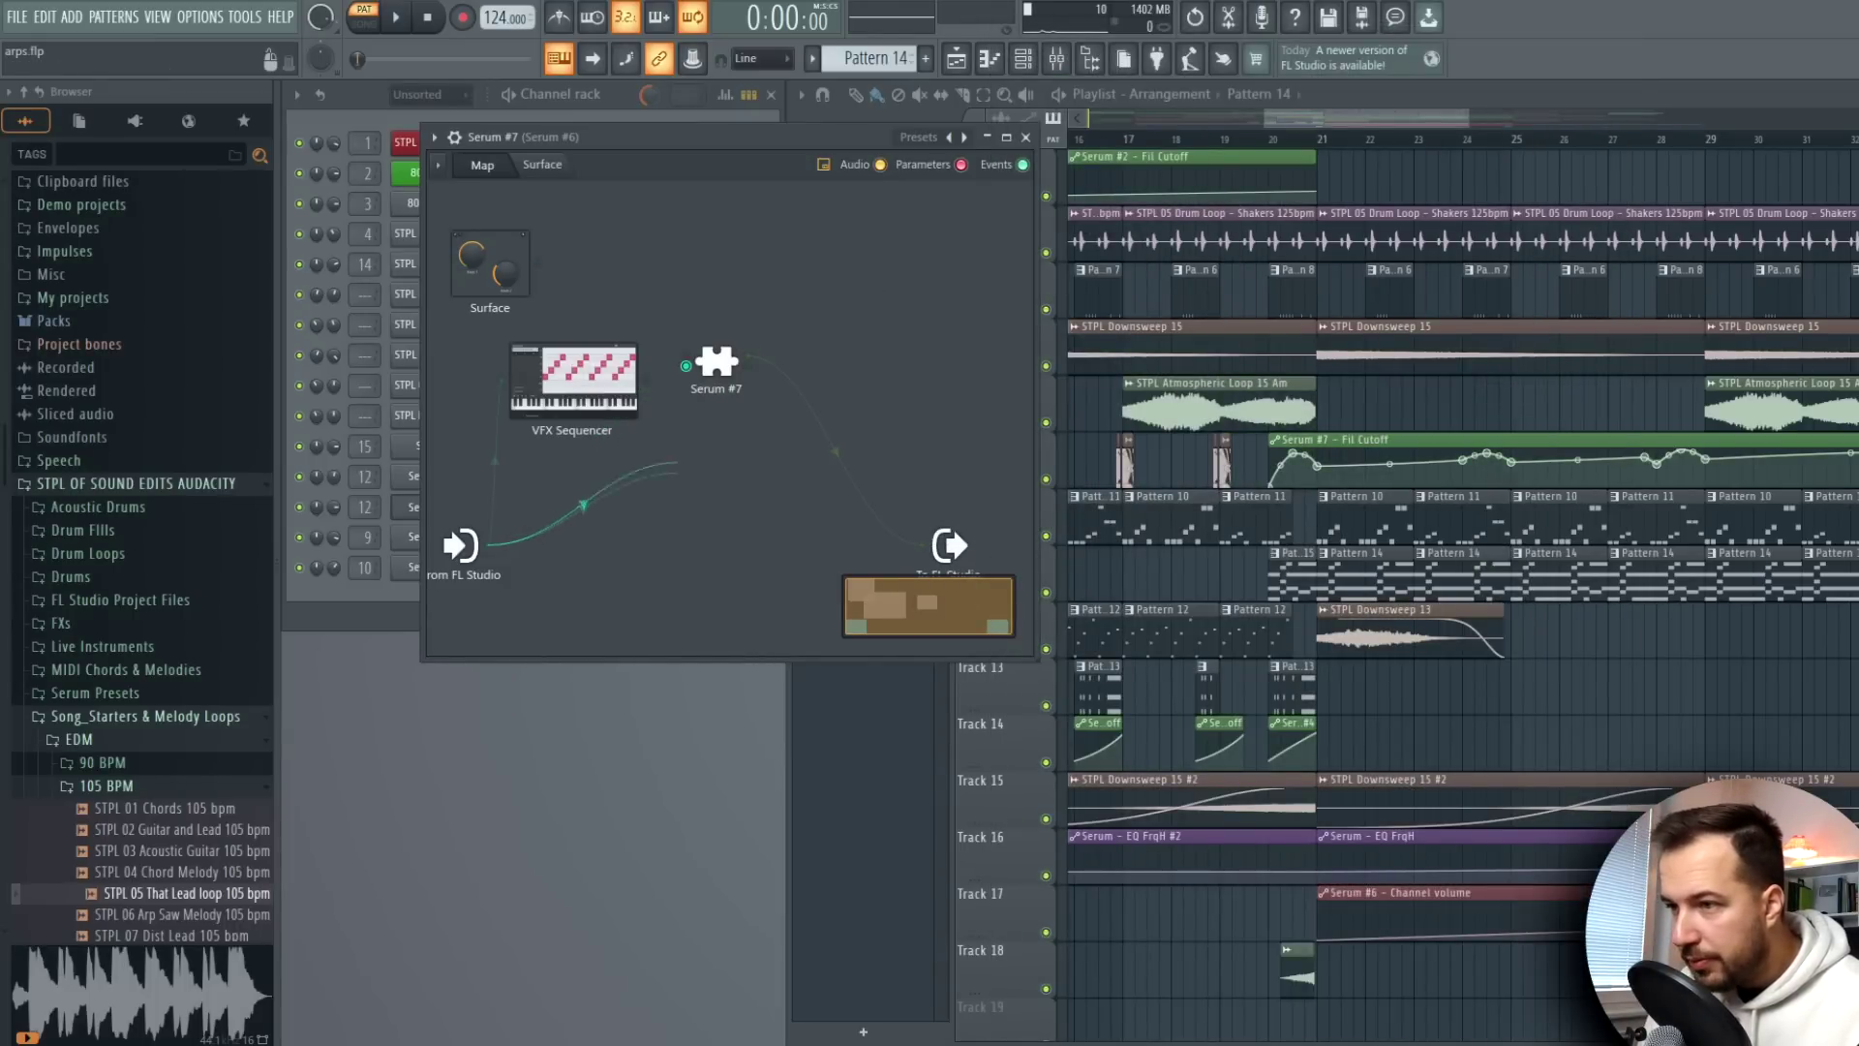
Route the FL Studio note input through VFX Sequencer into Serum #7 and position the VFX Sequencer module just before Serum #7
left_click_drag(562, 525, 565, 529)
left_click_drag(578, 407, 690, 366)
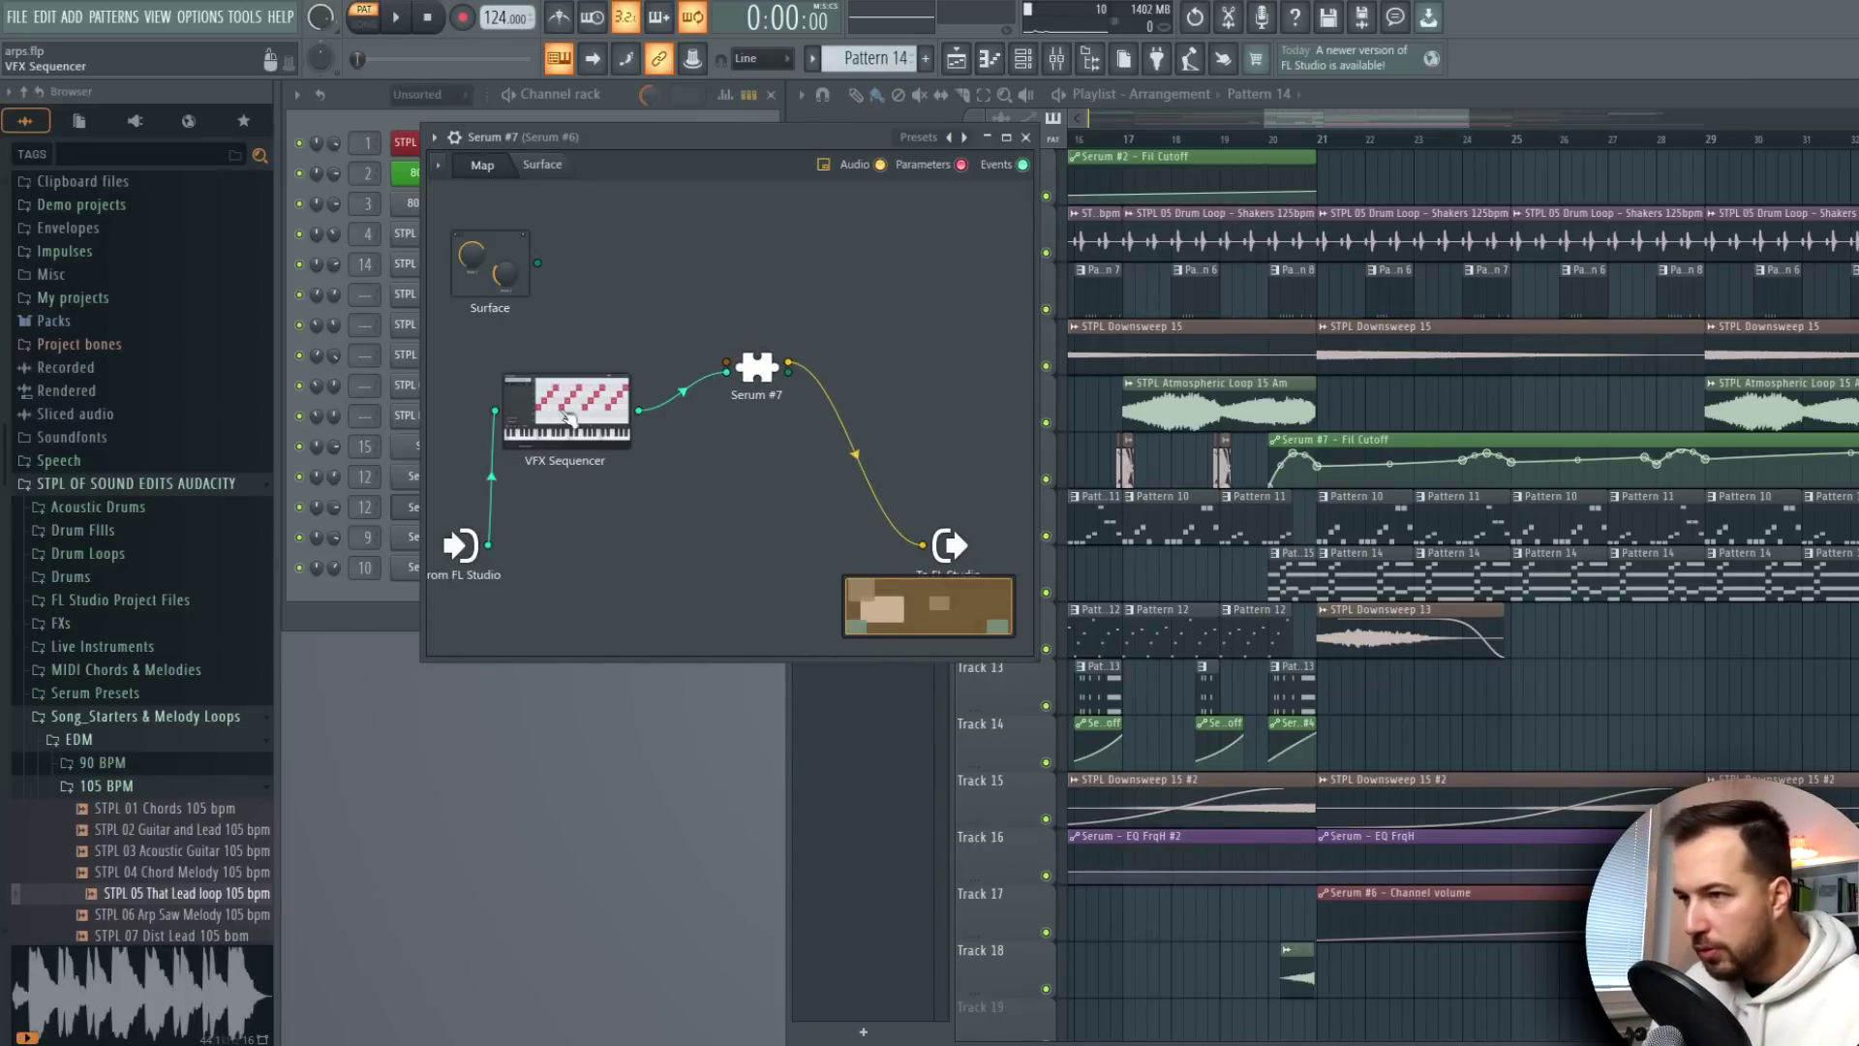
left_click_drag(567, 416, 615, 374)
Play Pattern 14 through VFX Sequencer while viewing the Serum #7 chord notes in the piano roll
left_click(393, 19)
left_click(597, 94)
left_click(608, 507)
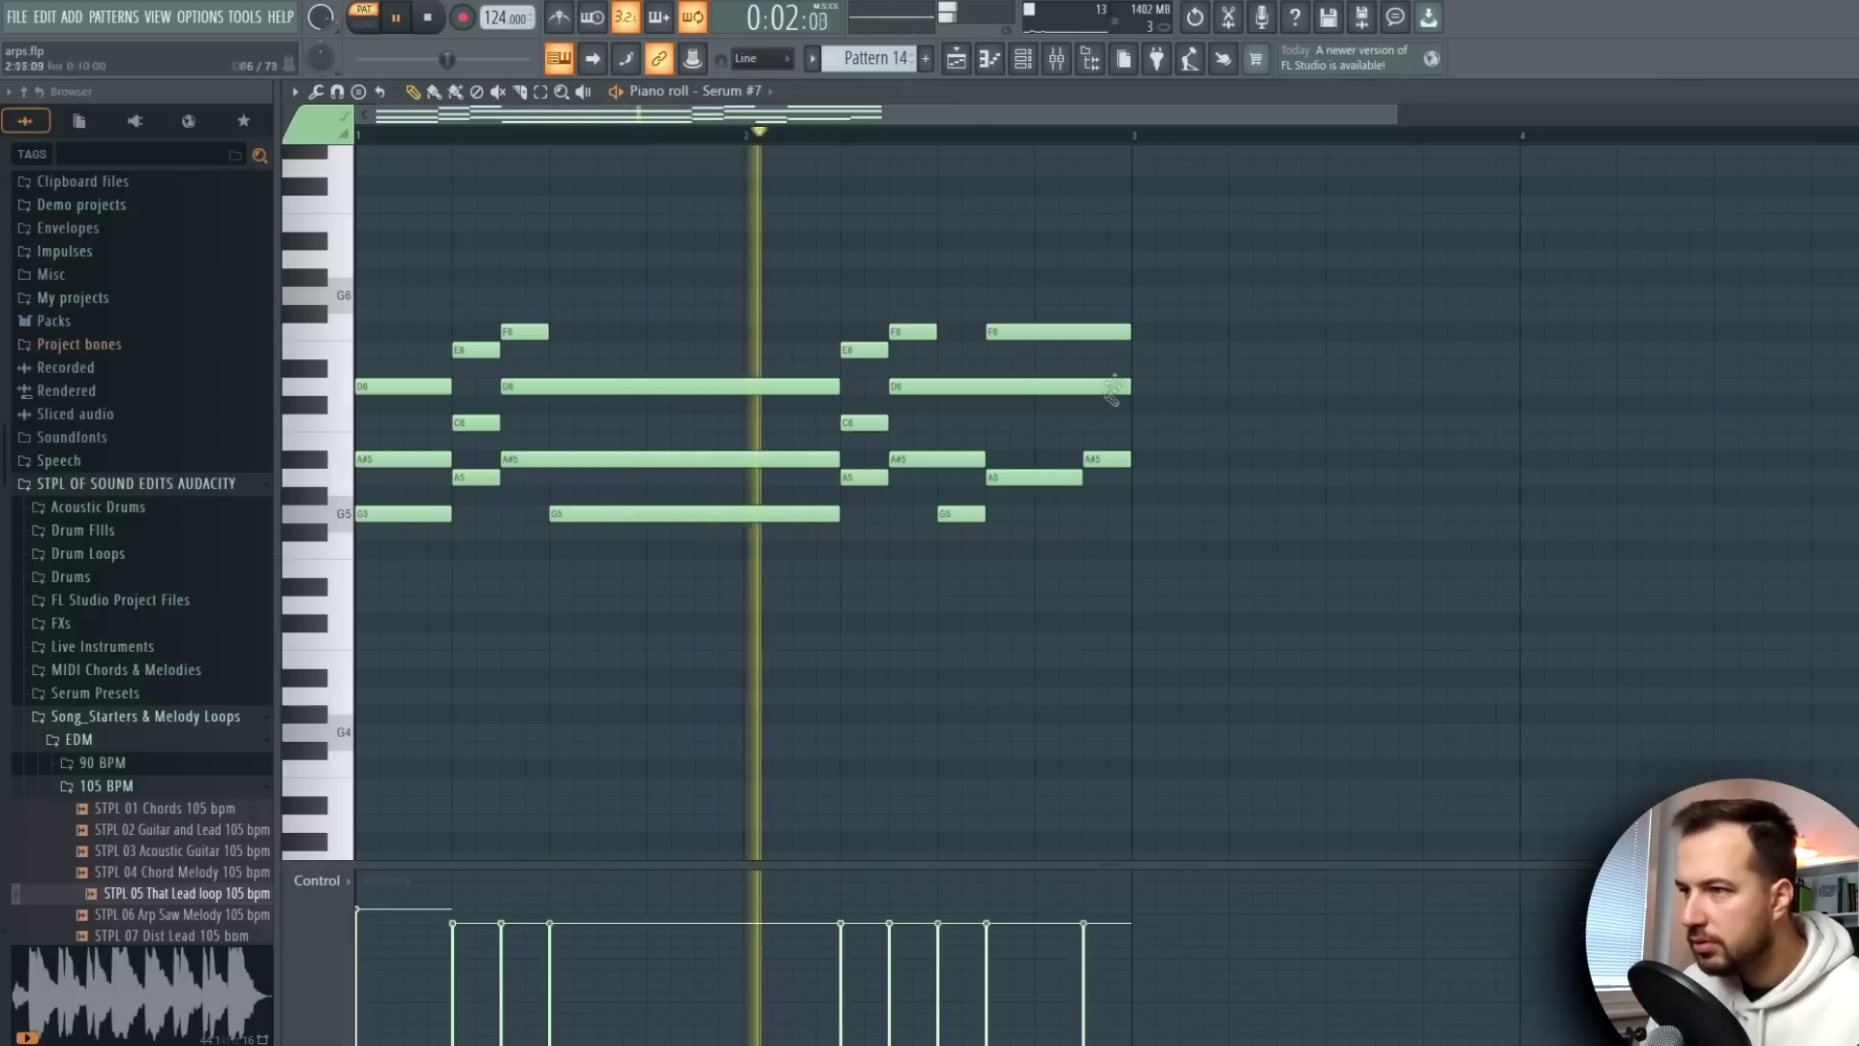
key("space")
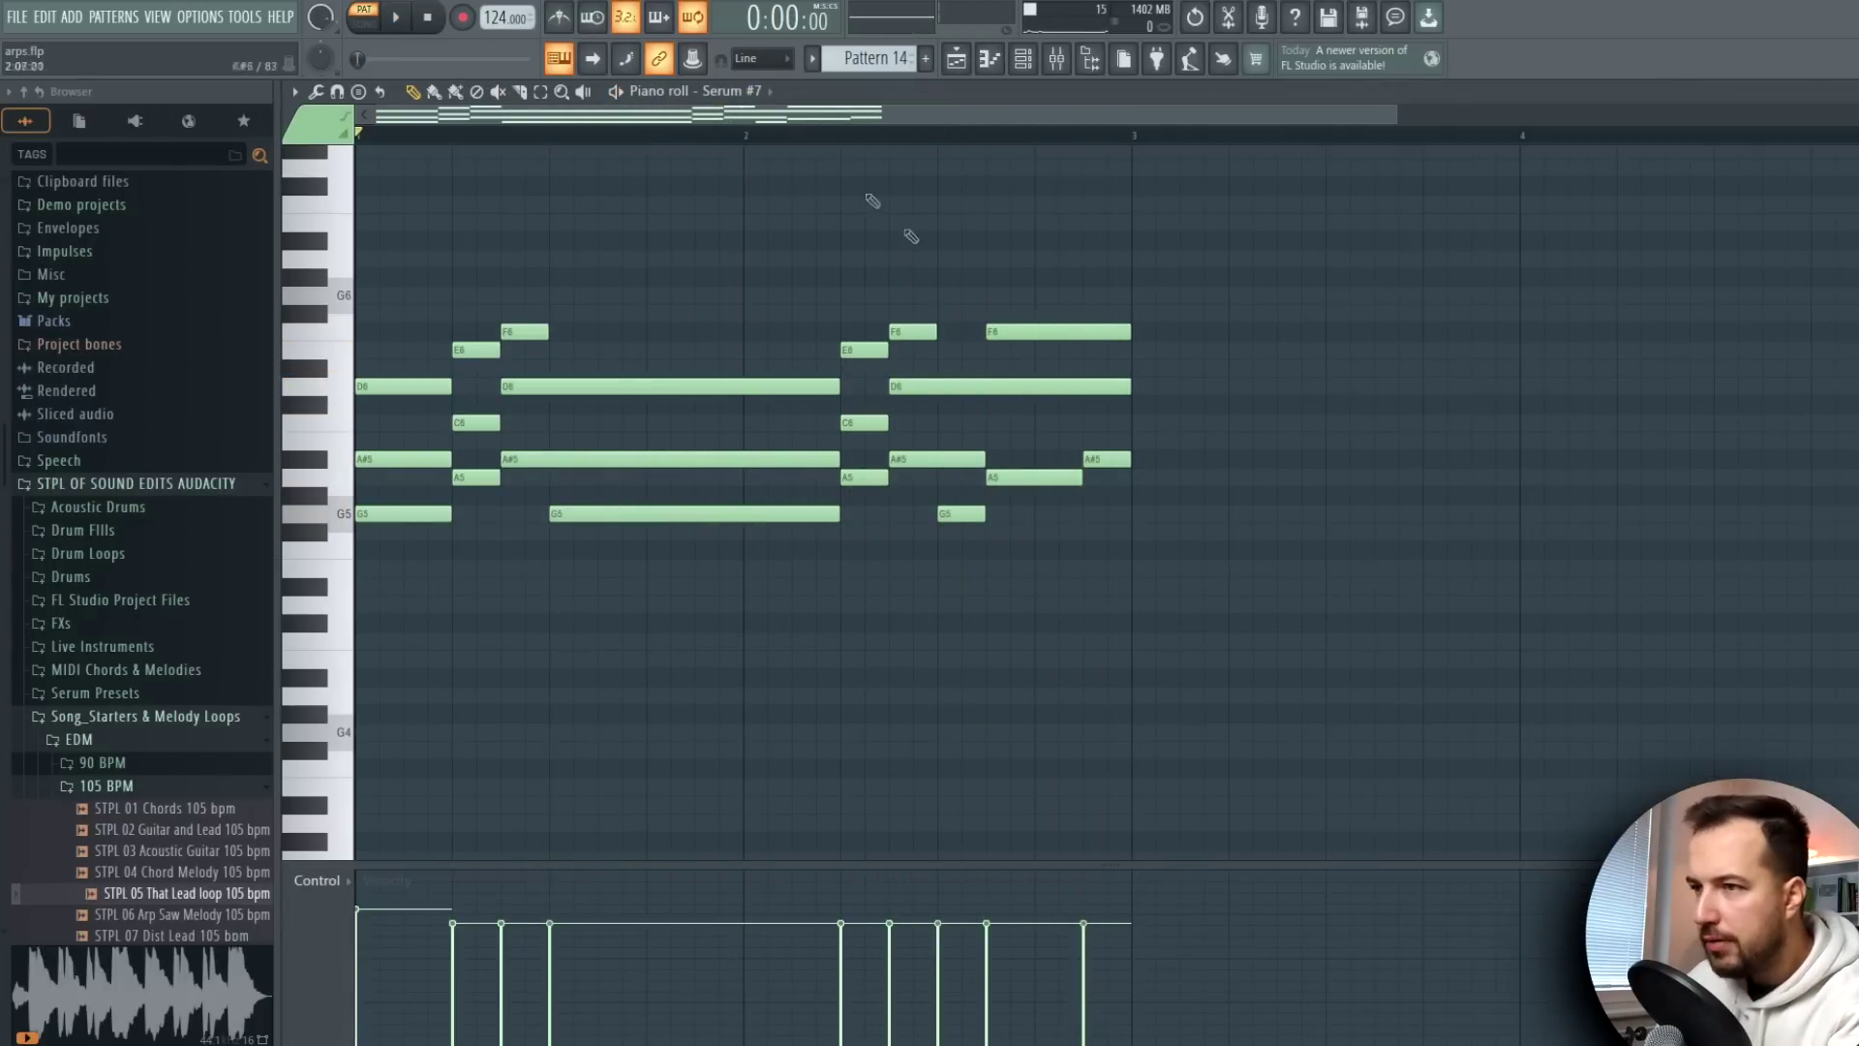
key("Escape")
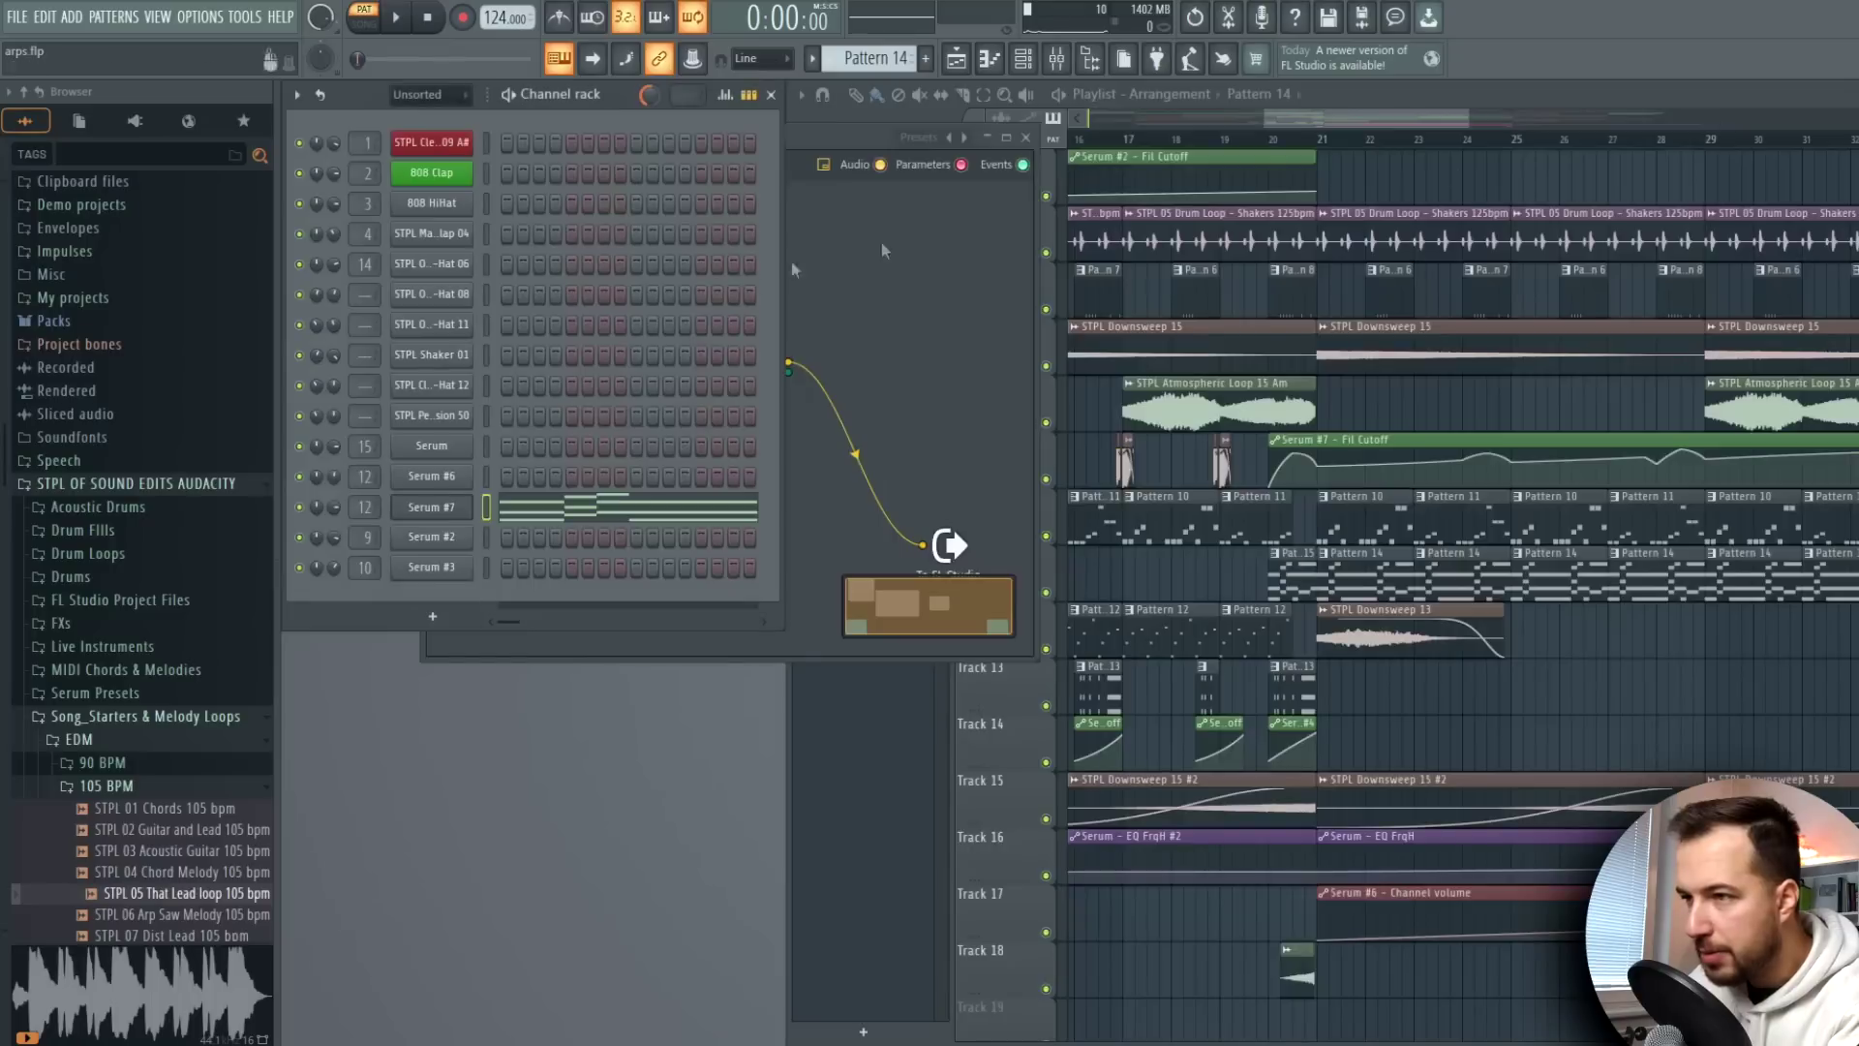
Open the VFX Sequencer module from the Patcher map in its full view and set the arpeggiator sync to 1/8
left_click(880, 240)
left_click(624, 373)
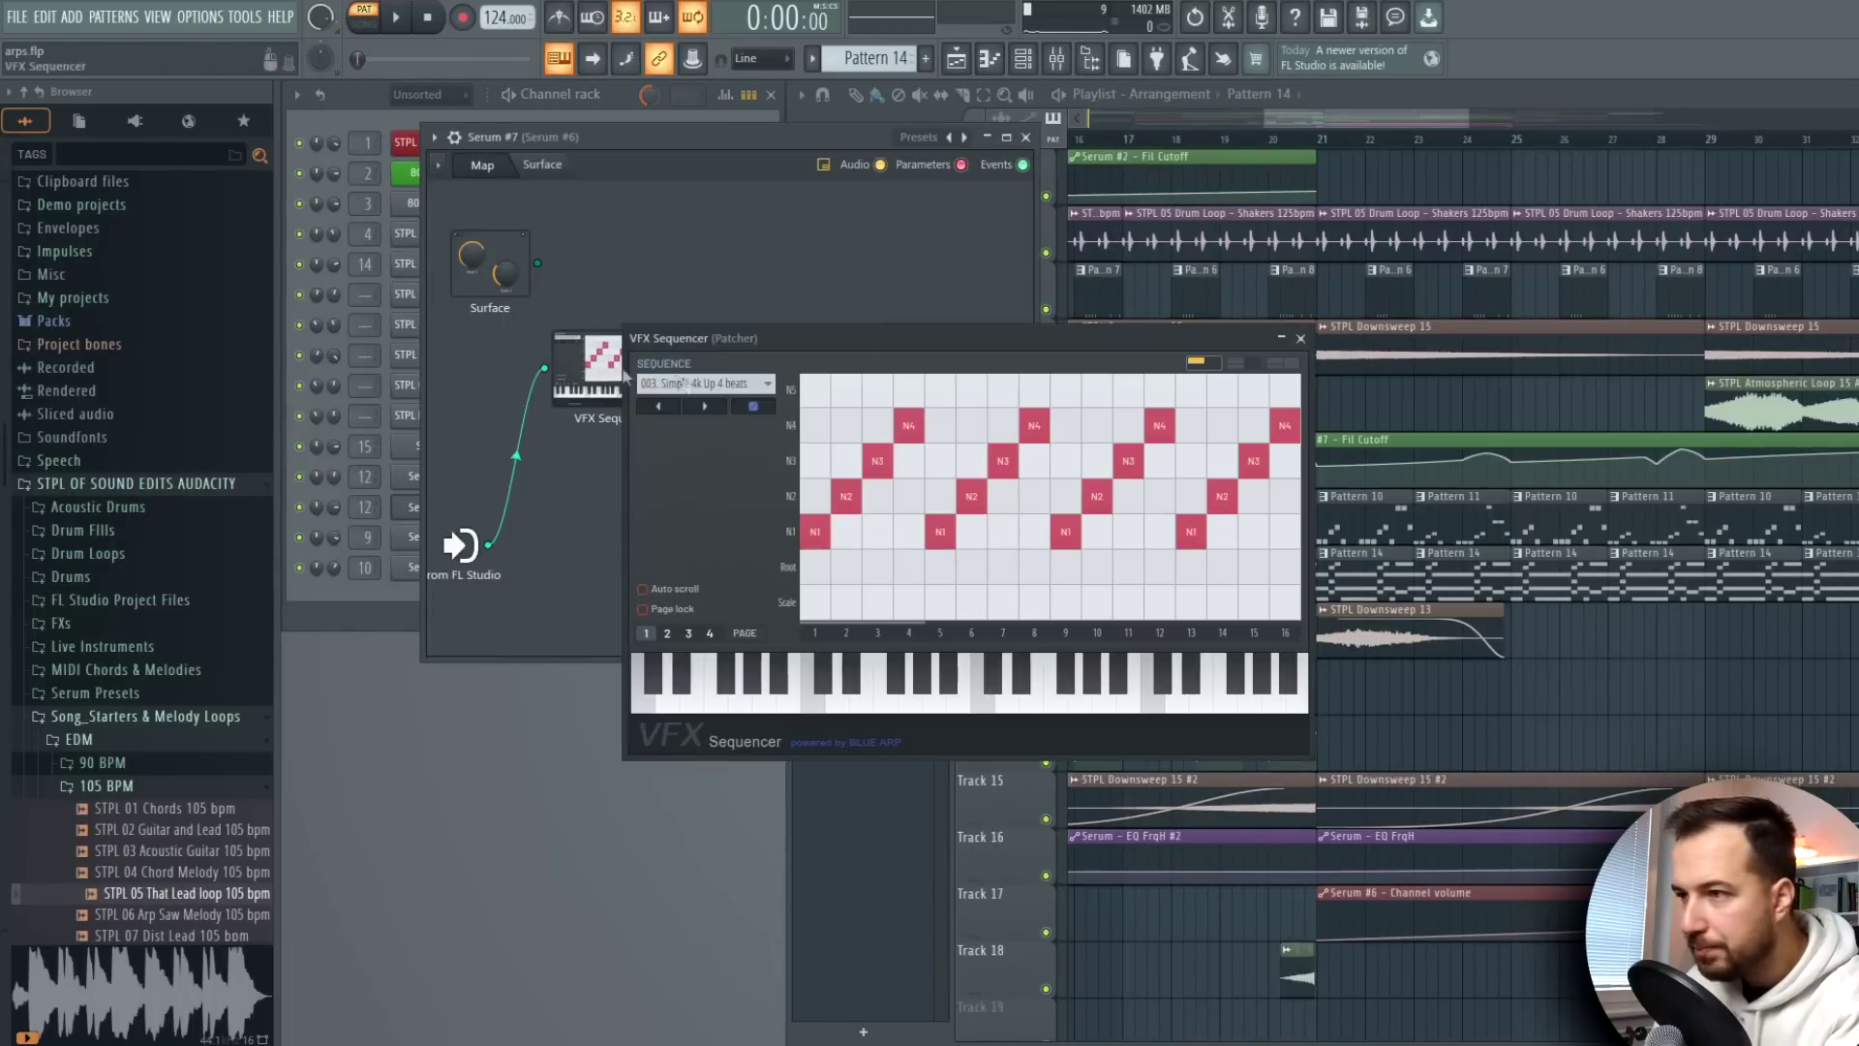
left_click(1235, 362)
left_click(1276, 363)
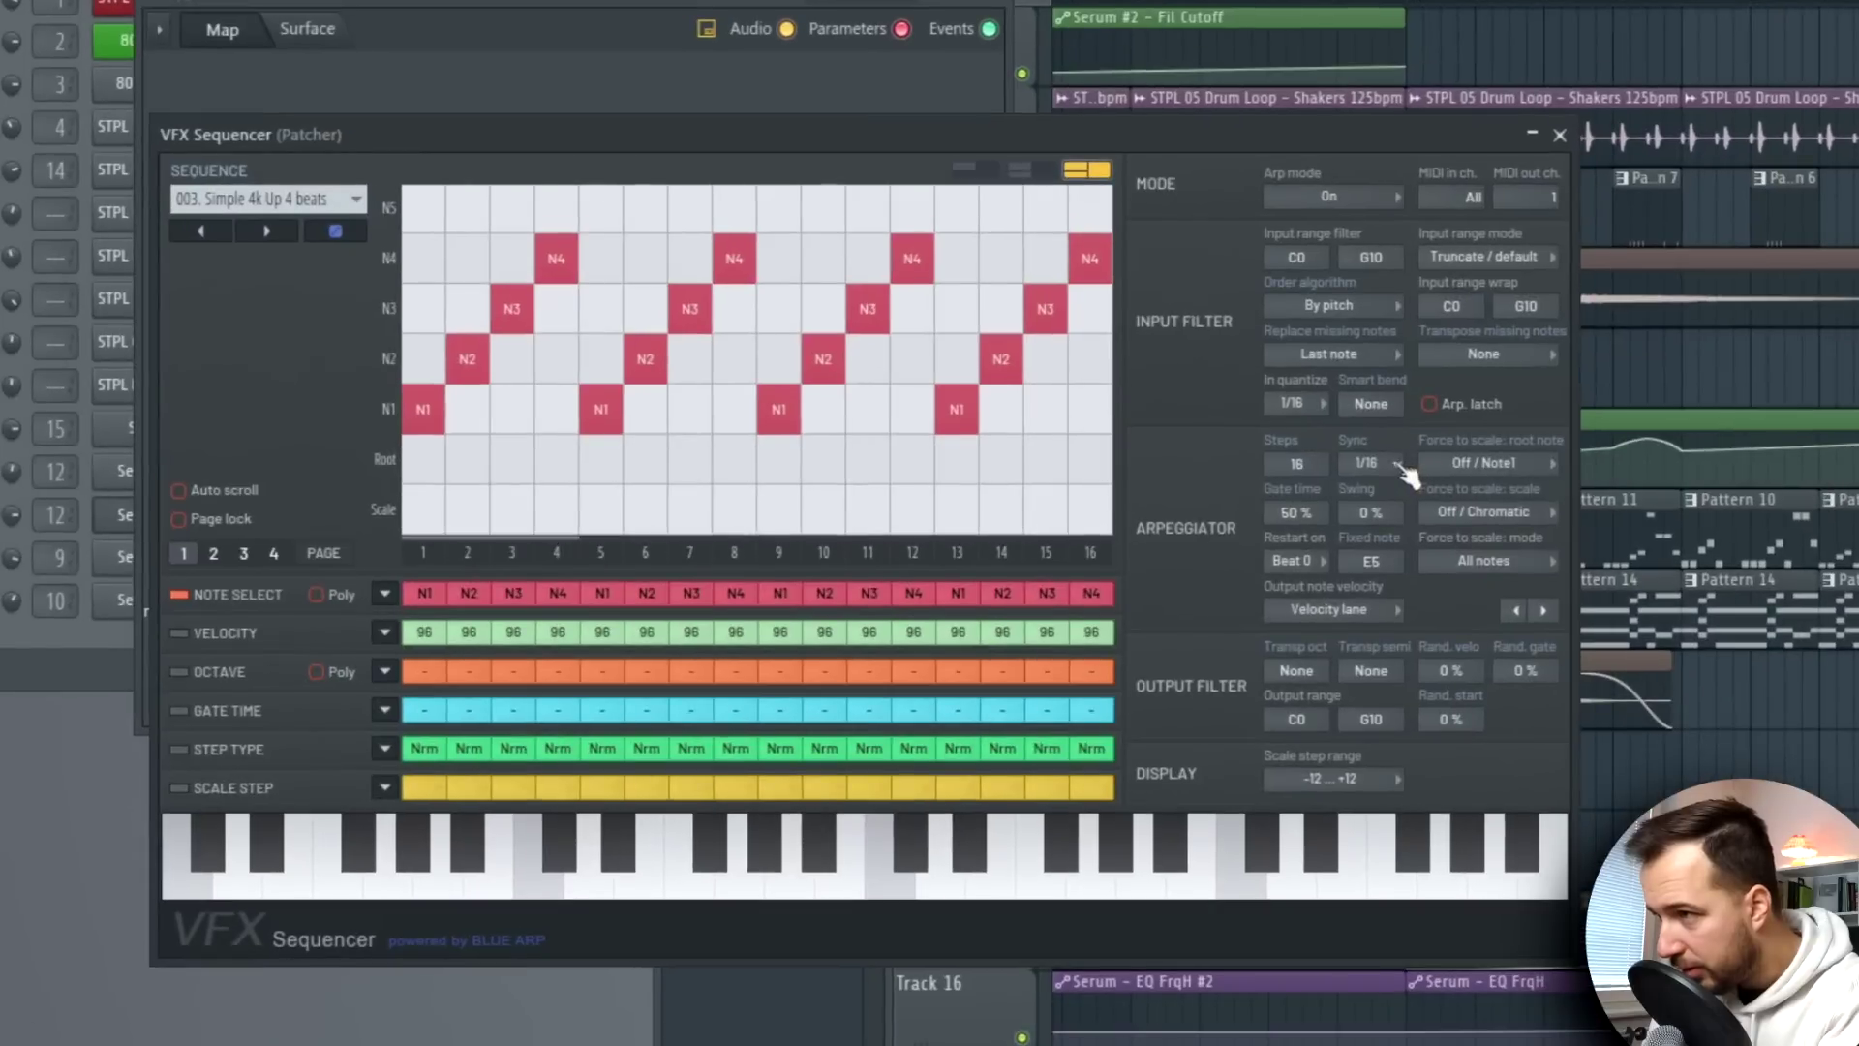
left_click(1397, 465)
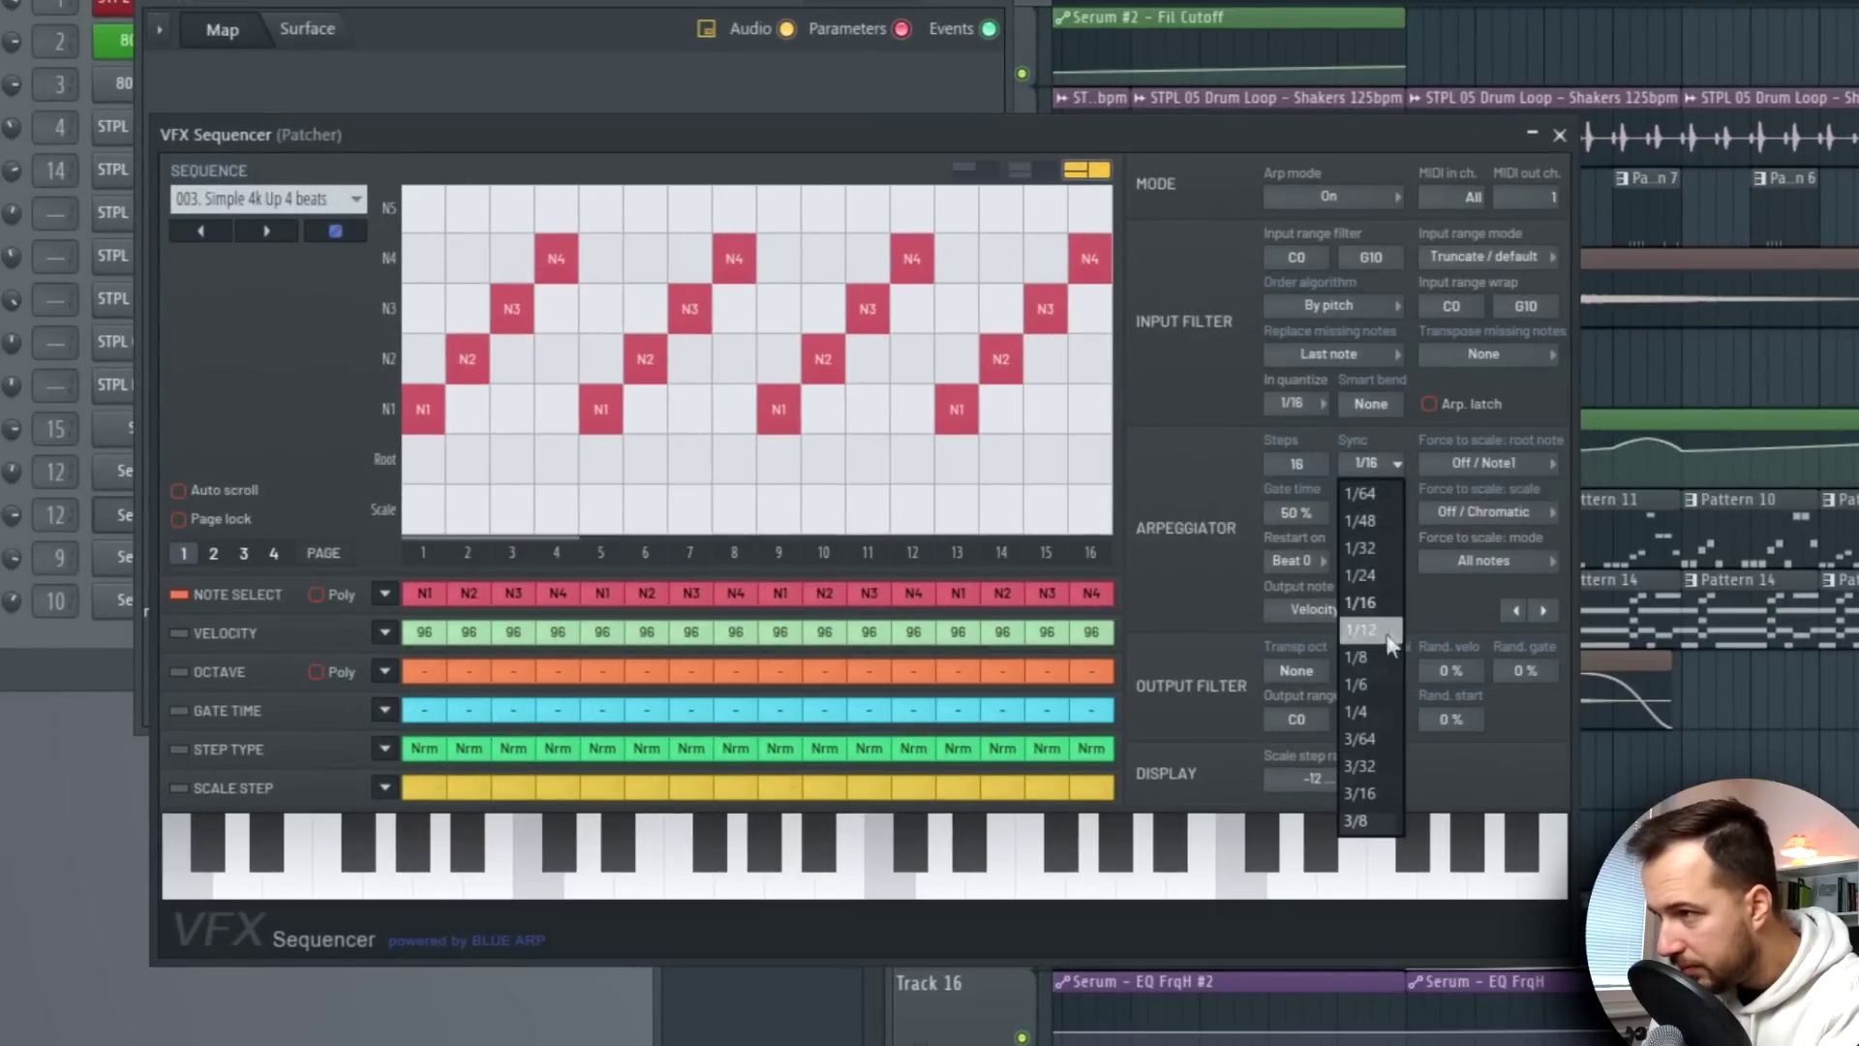
left_click(1373, 659)
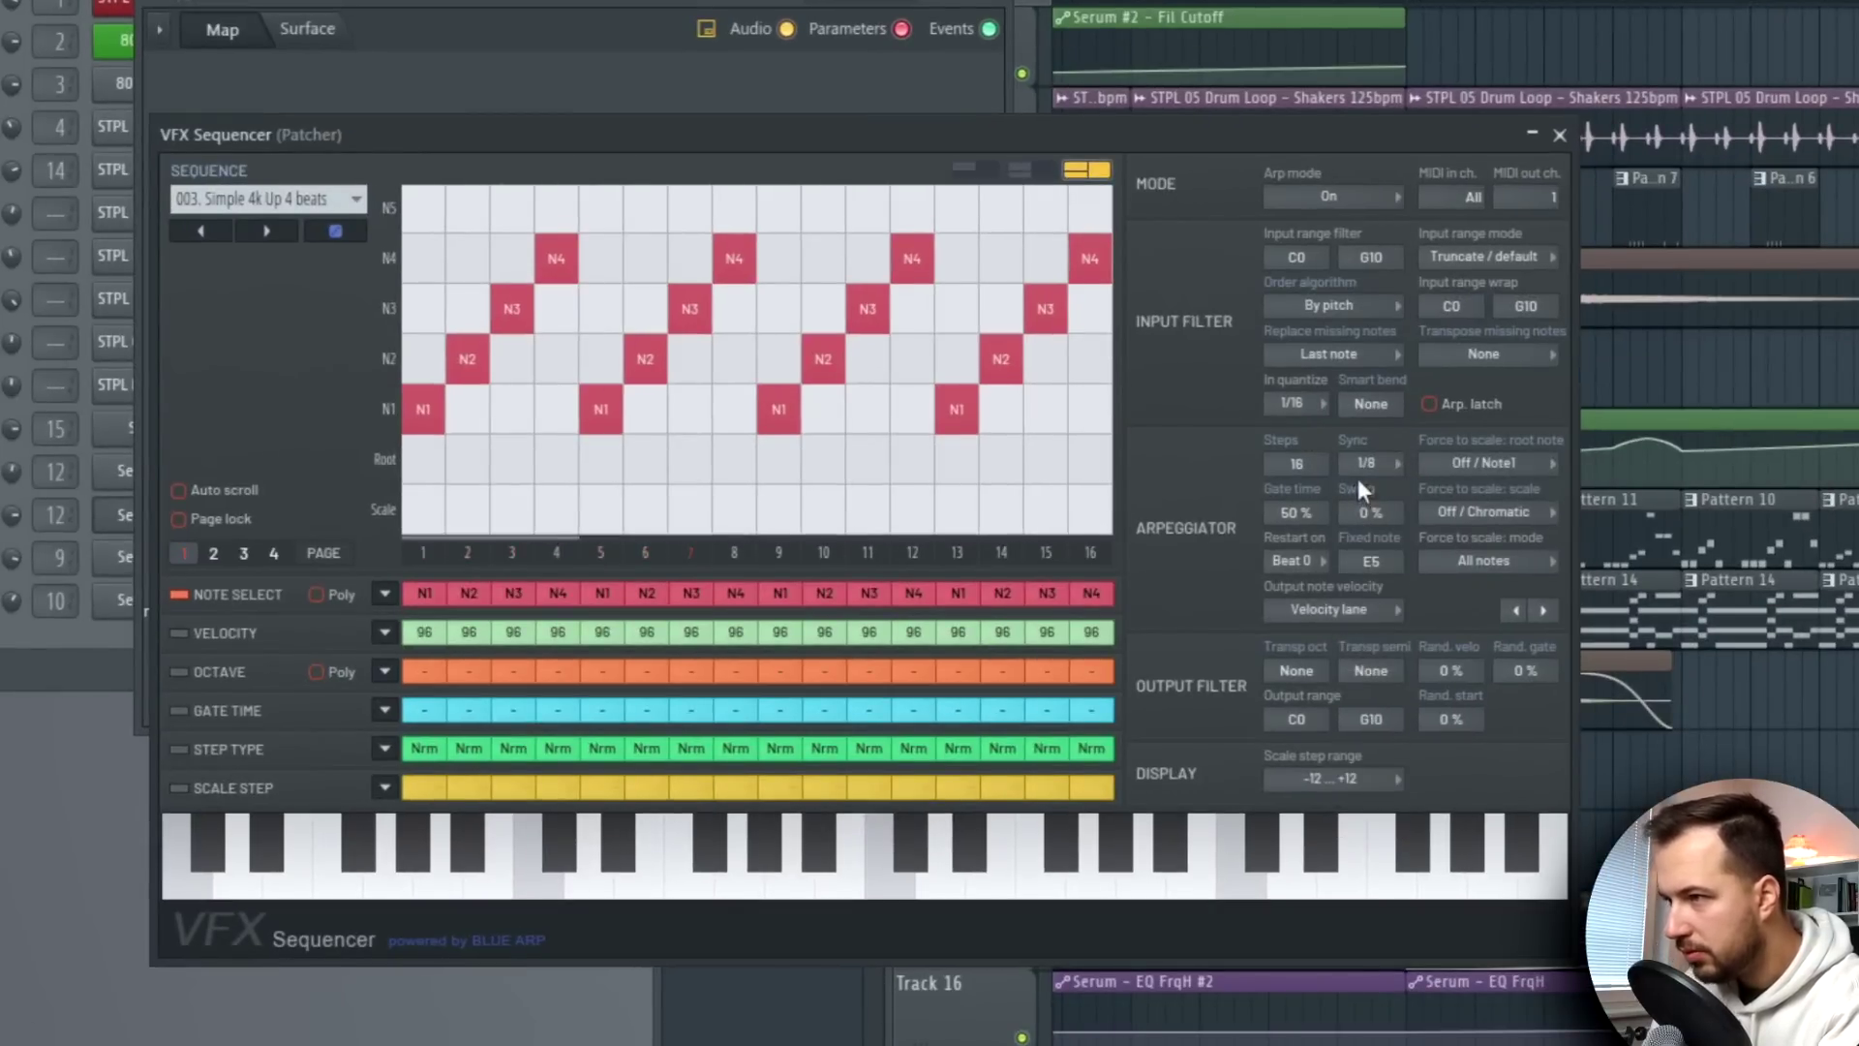
Change sequence steps 4 and 8 to N2 and step 2 to N4 in the VFX Sequencer grid
left_click(559, 359)
left_click(734, 360)
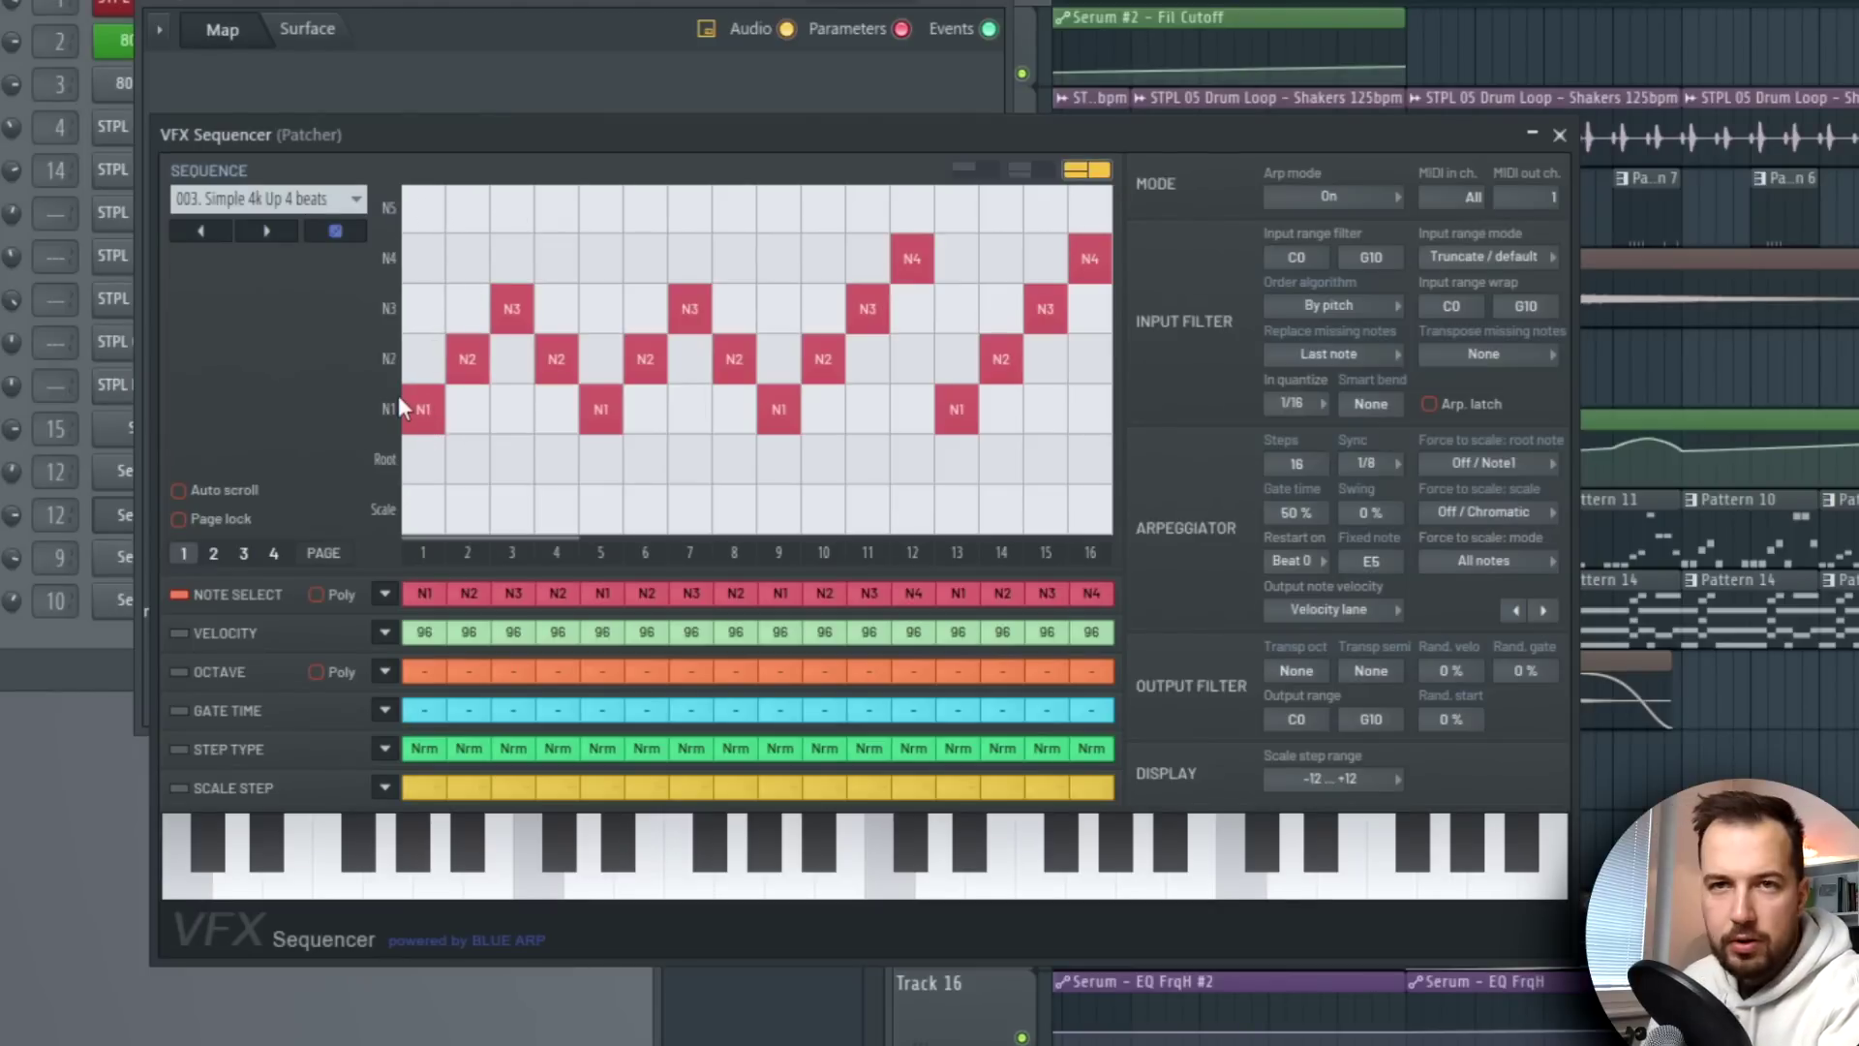
left_click(469, 259)
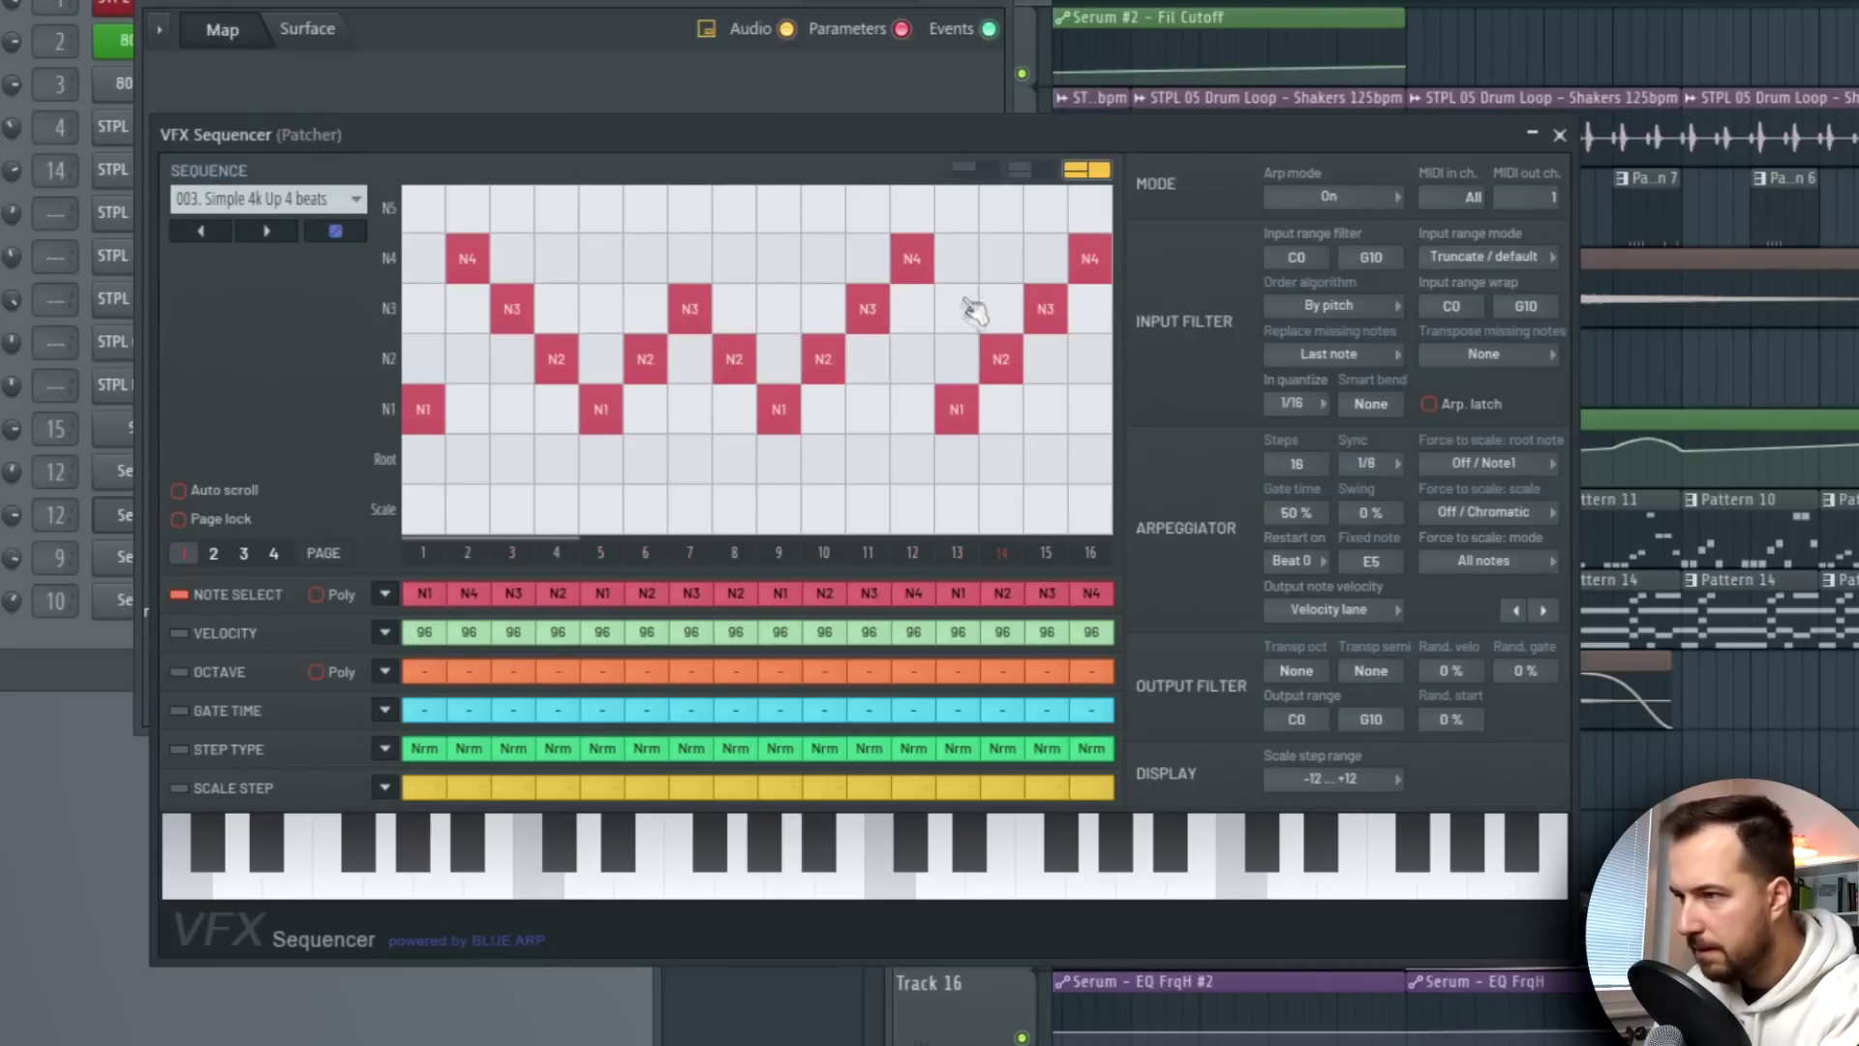
Try a 17% arpeggiator gate time, settle on 65%, and close VFX Sequencer
left_click_drag(1305, 520, 1305, 600)
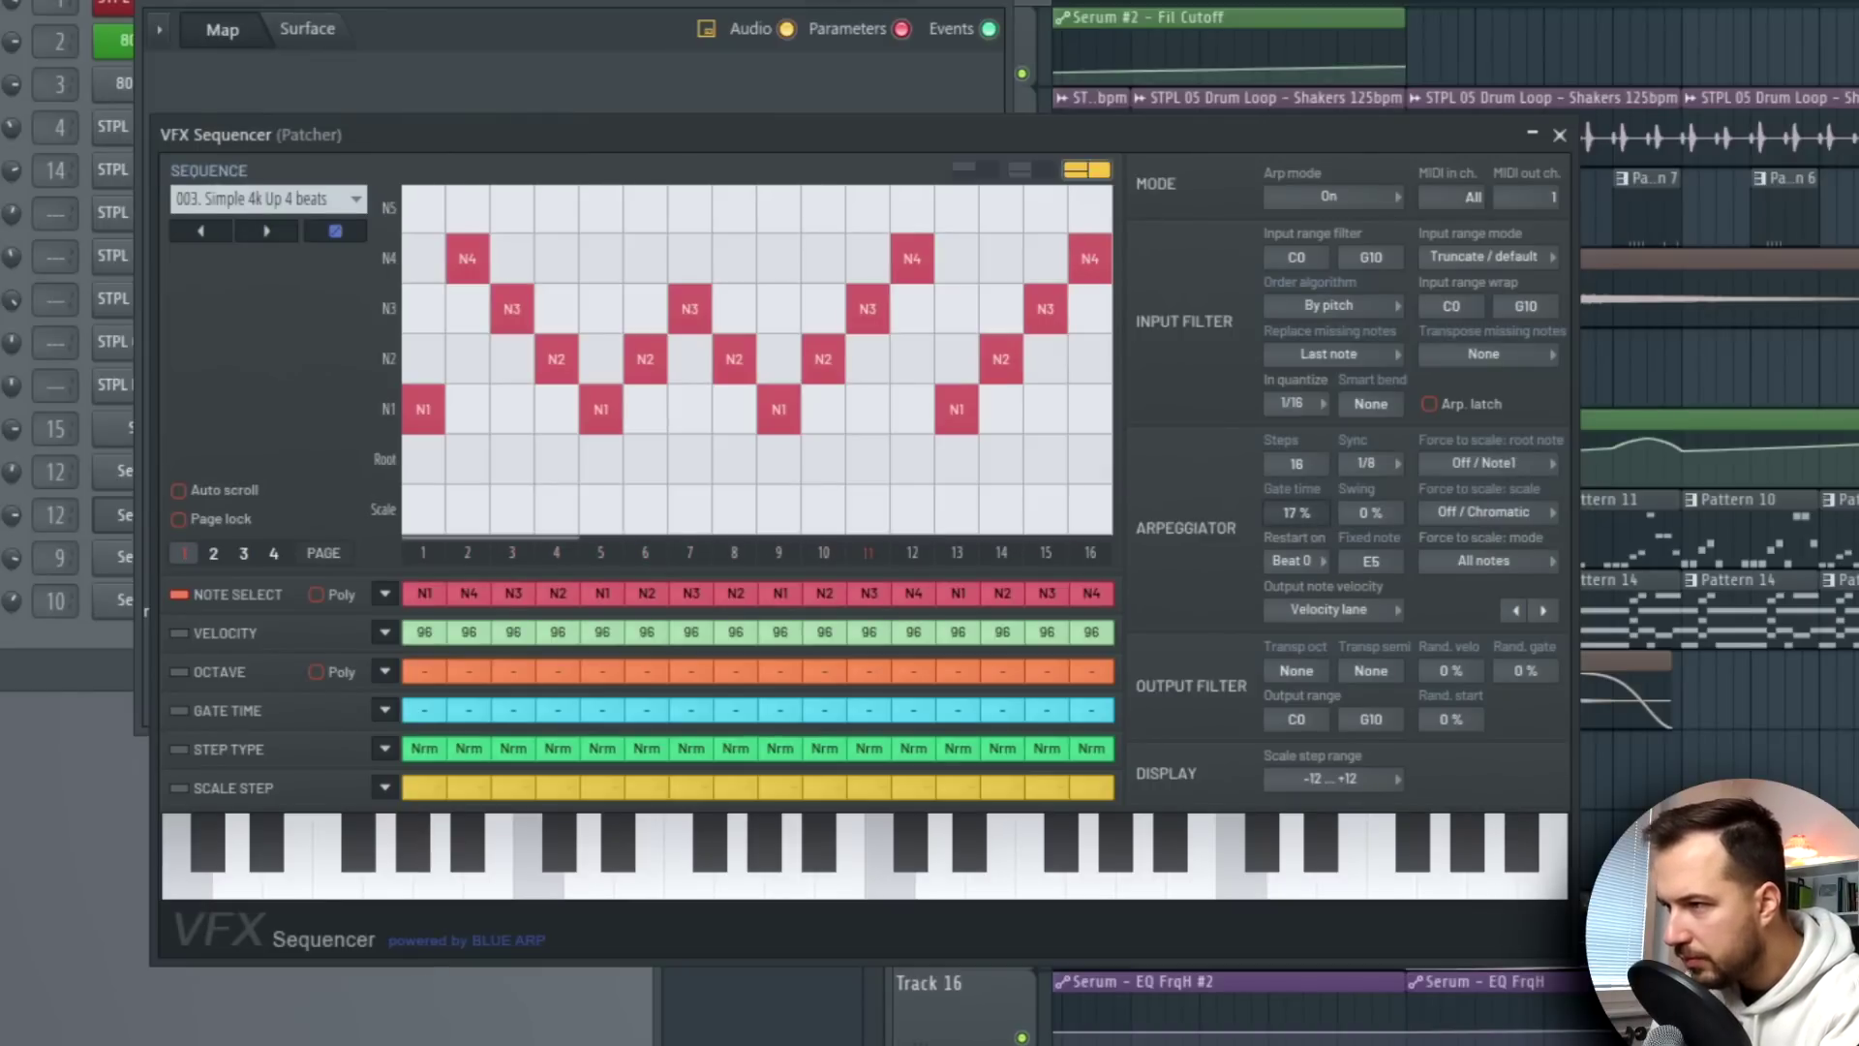
left_click_drag(1296, 512, 1369, 505)
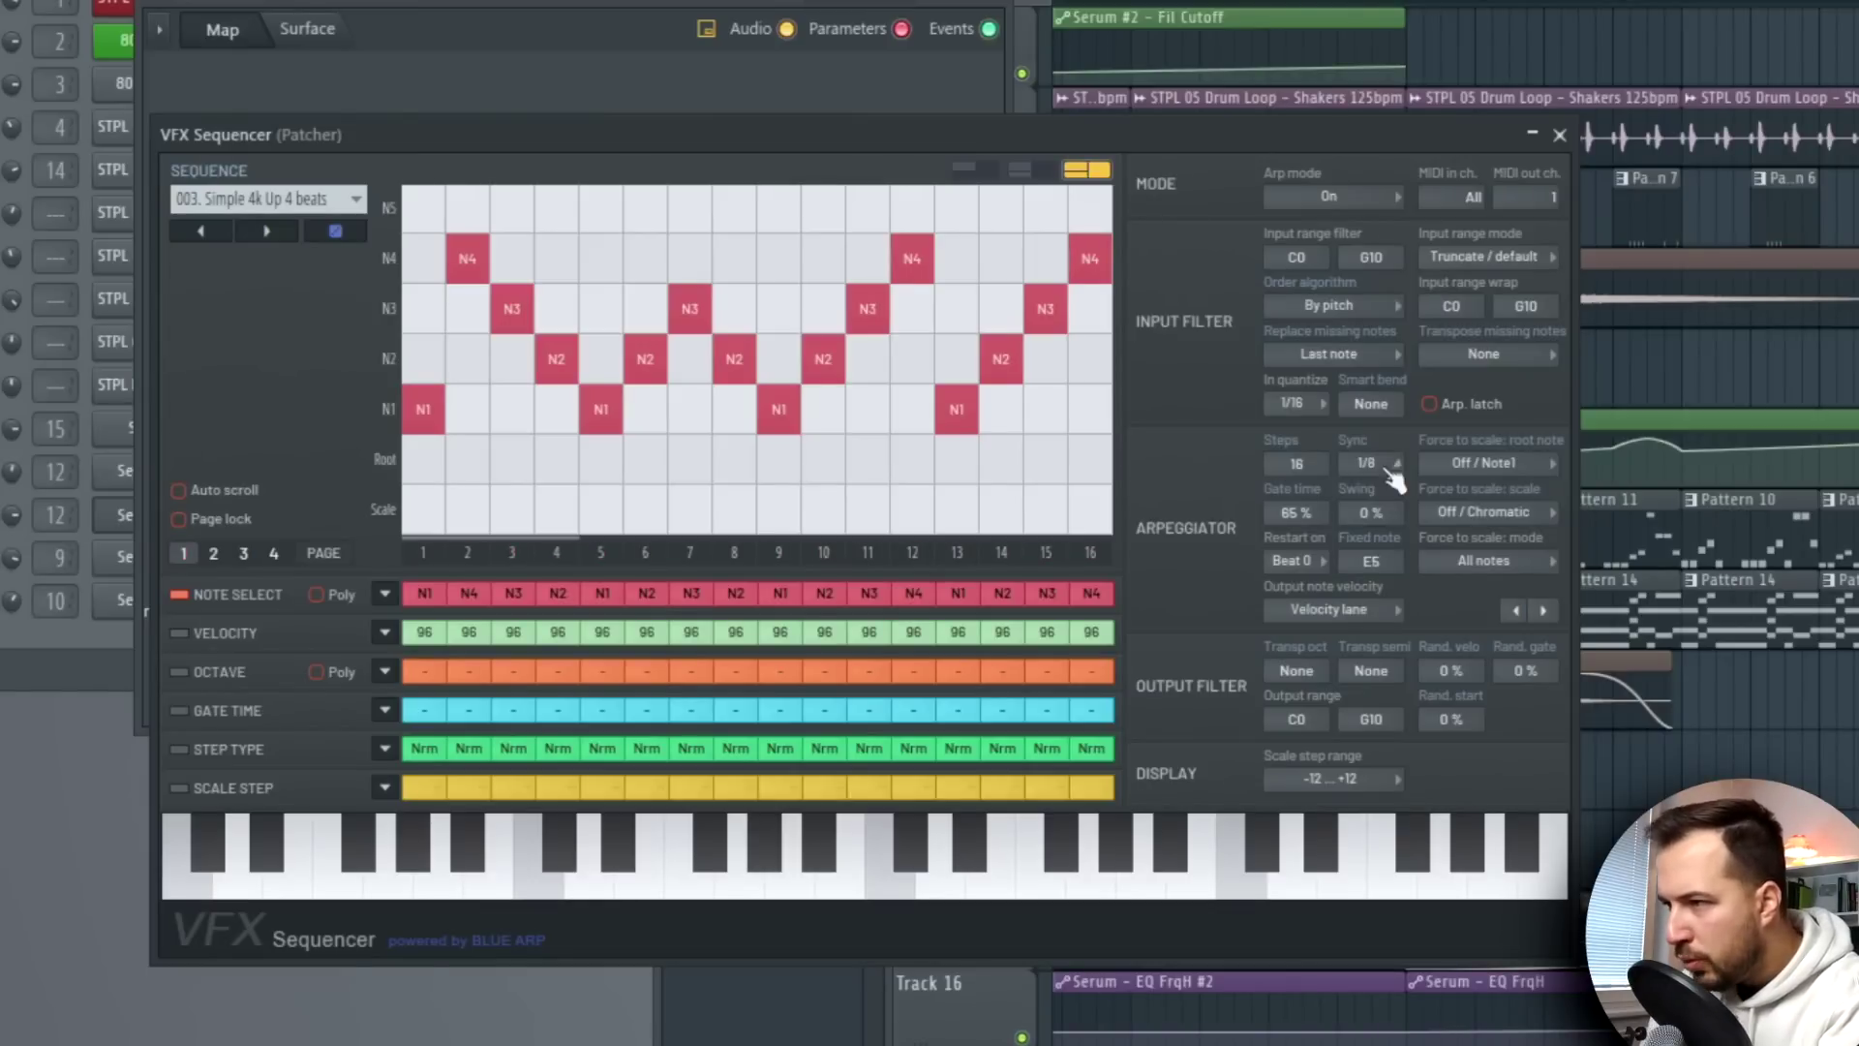
left_click(1371, 462)
left_click(1299, 455)
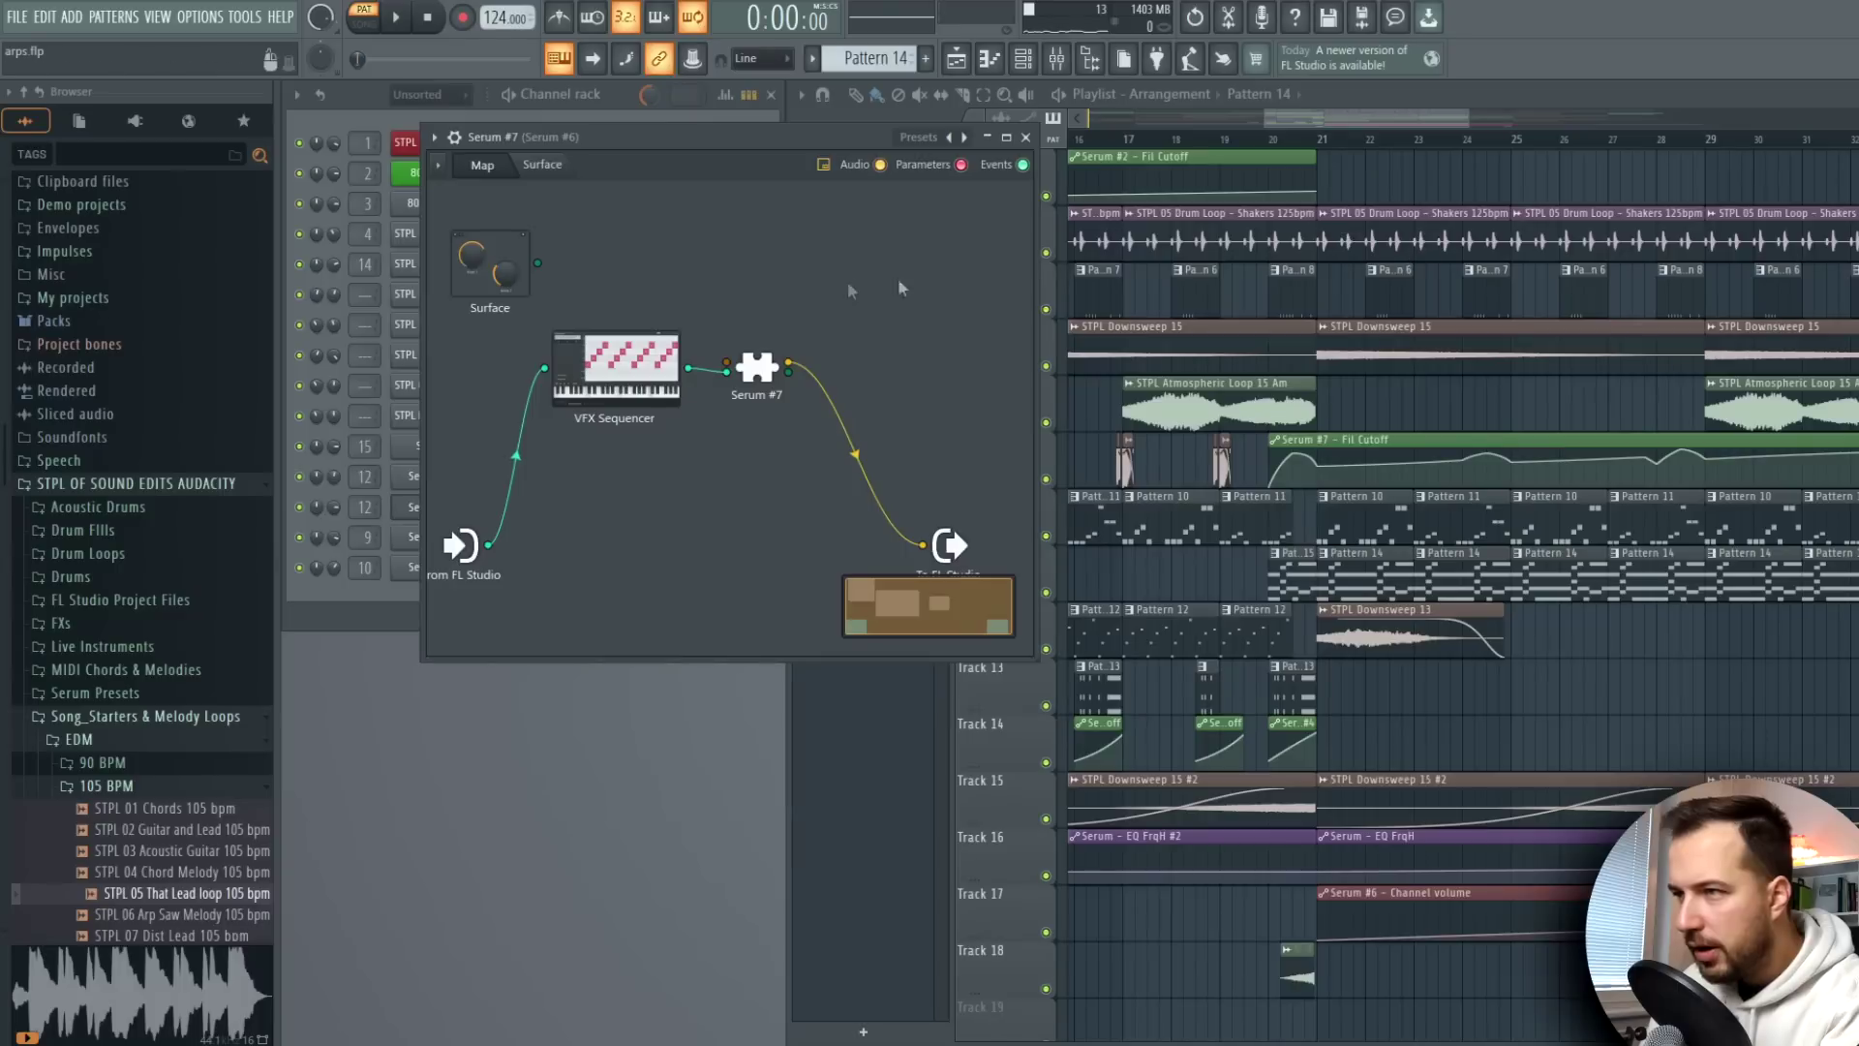
Play the arrangement in song mode from around bar 29 and bring the Serum #7 Patcher map to the front
left_click(1026, 137)
scroll(1218, 146, "right", 2)
left_click(1216, 142)
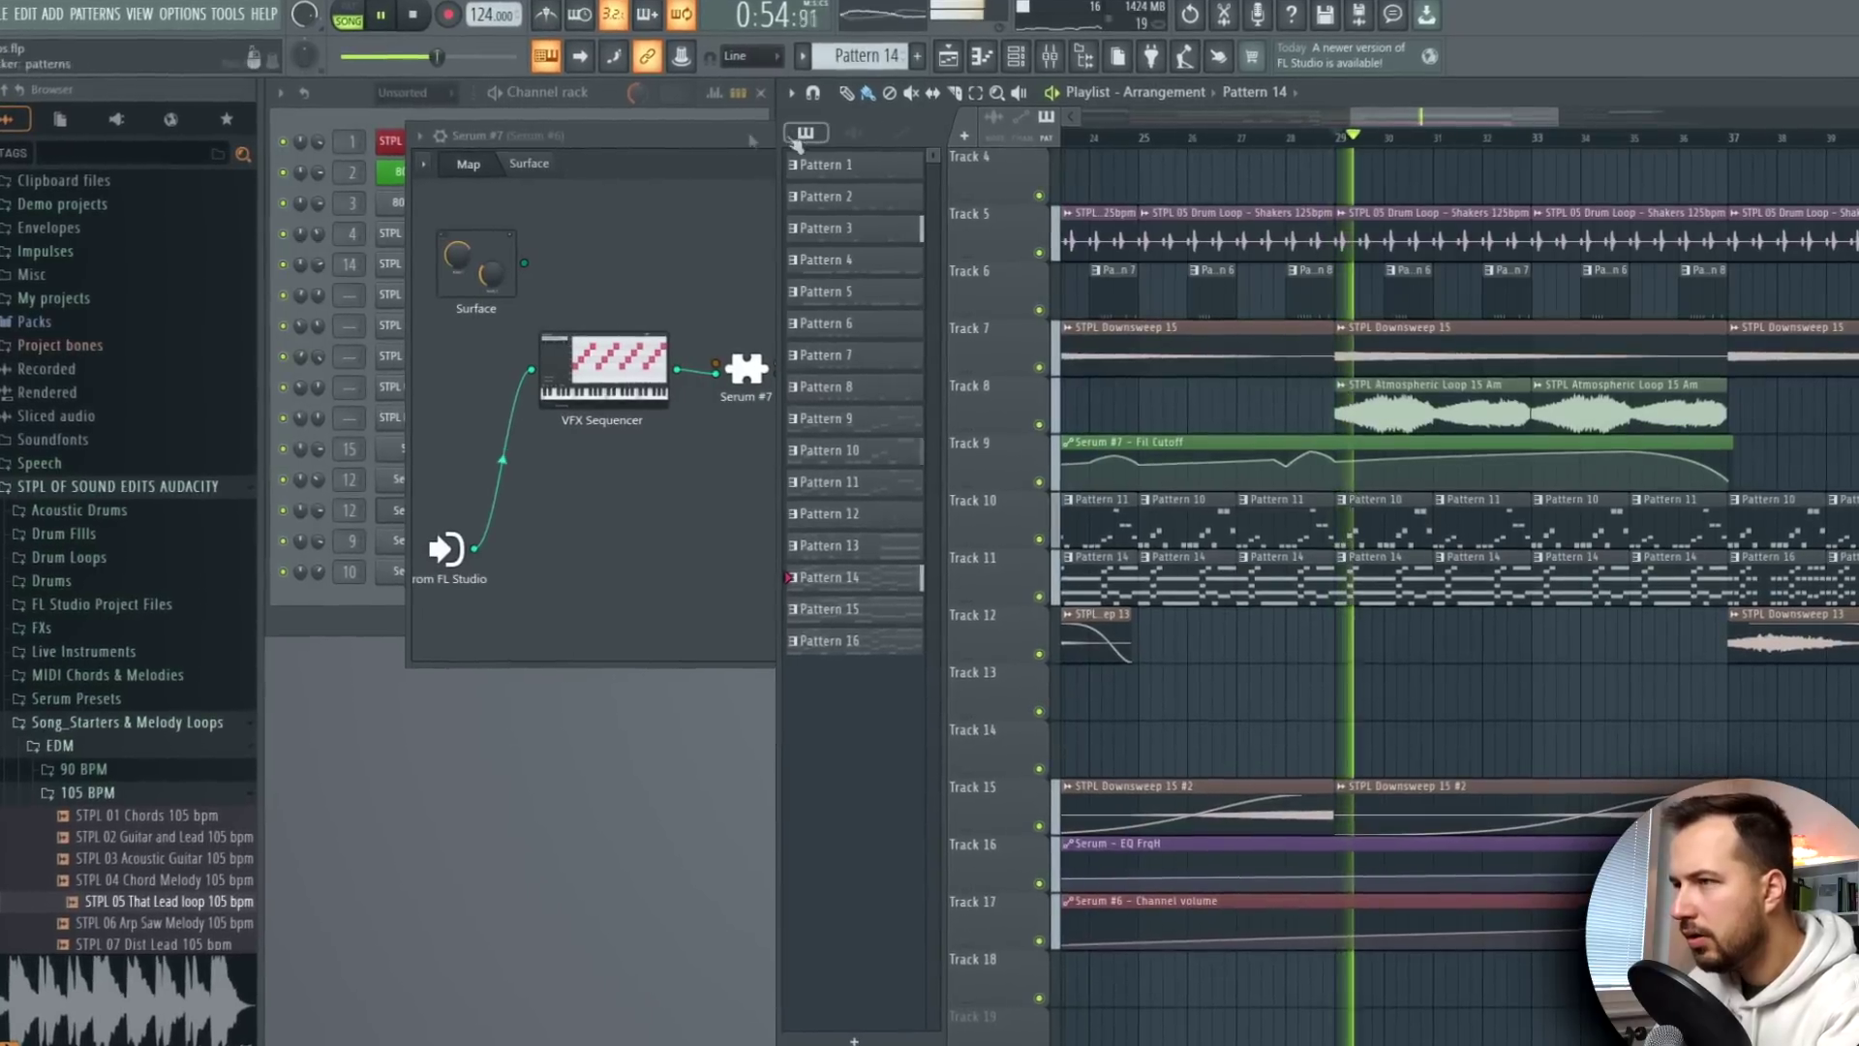
left_click_drag(1399, 118, 1418, 118)
left_click(693, 148)
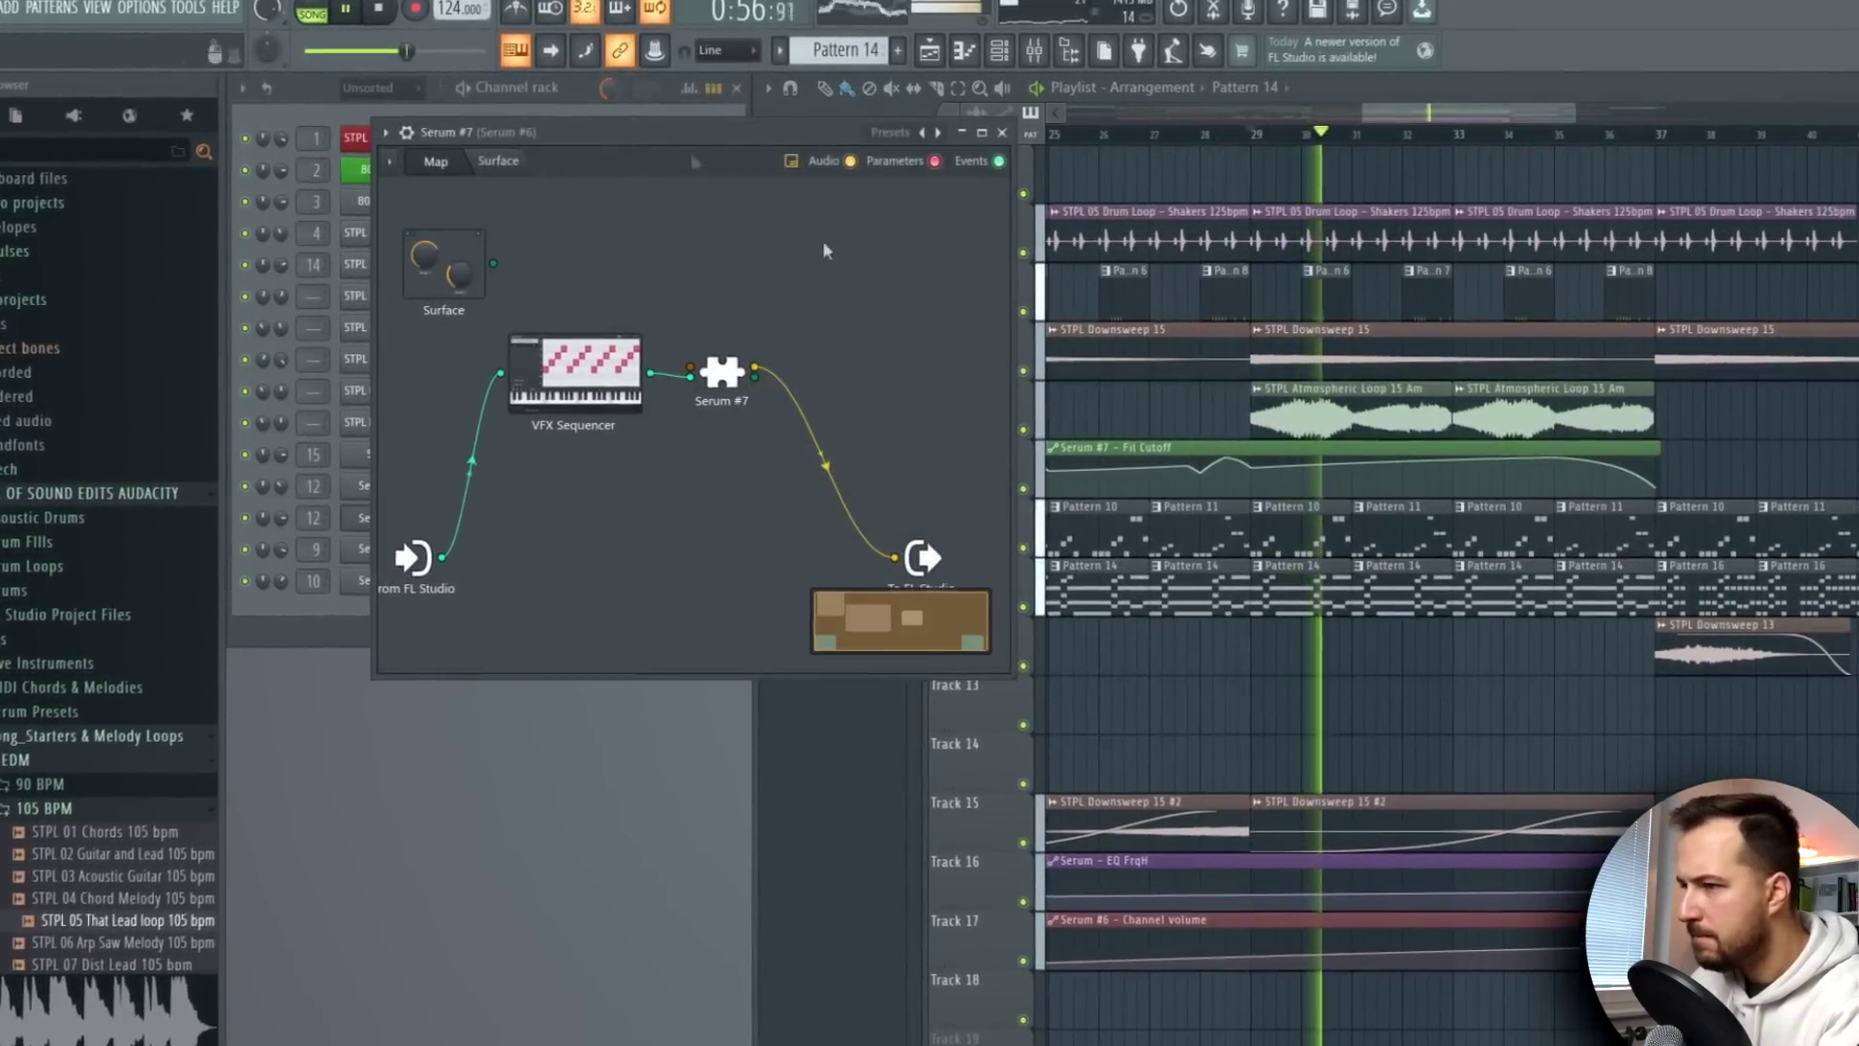
During playback, set VFX Sequencer's step 5 to Root and step 12 to N5, swing to 19% and gate time to about 26%
double_click(558, 379)
left_click_drag(1267, 525, 1267, 492)
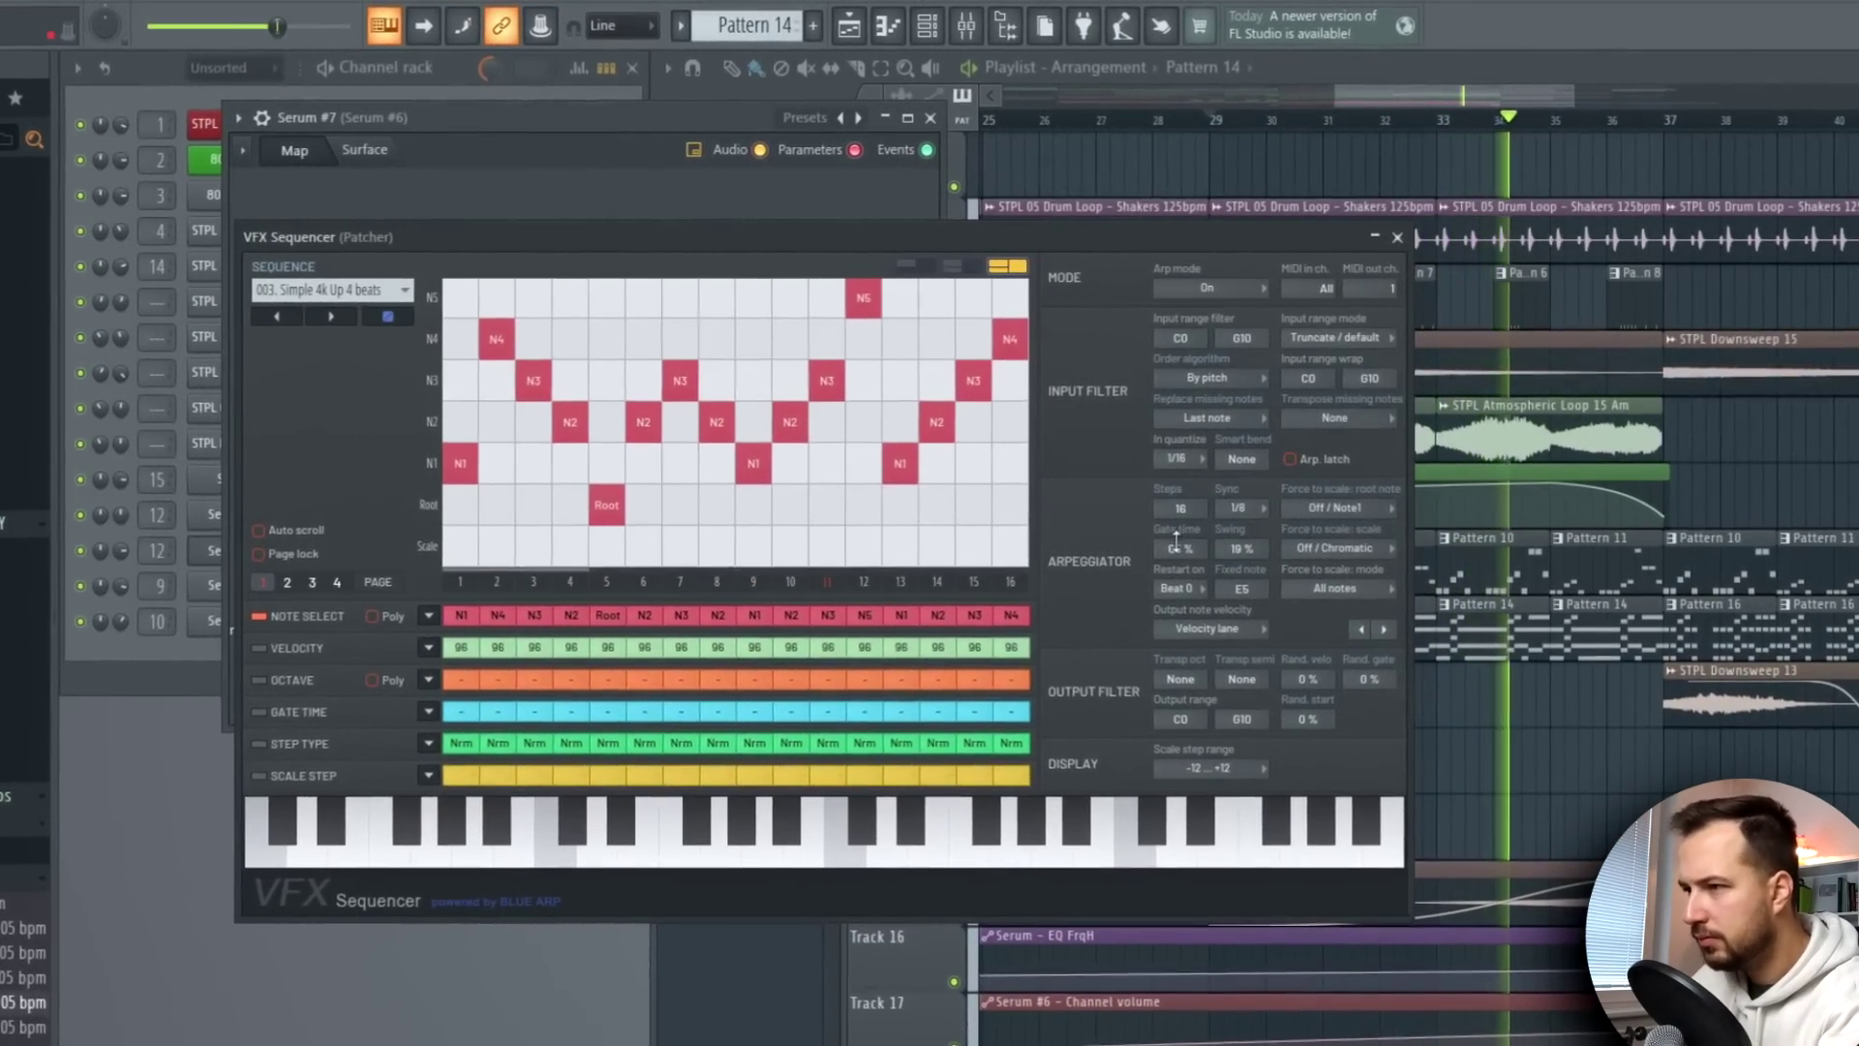
left_click_drag(1176, 539, 1176, 620)
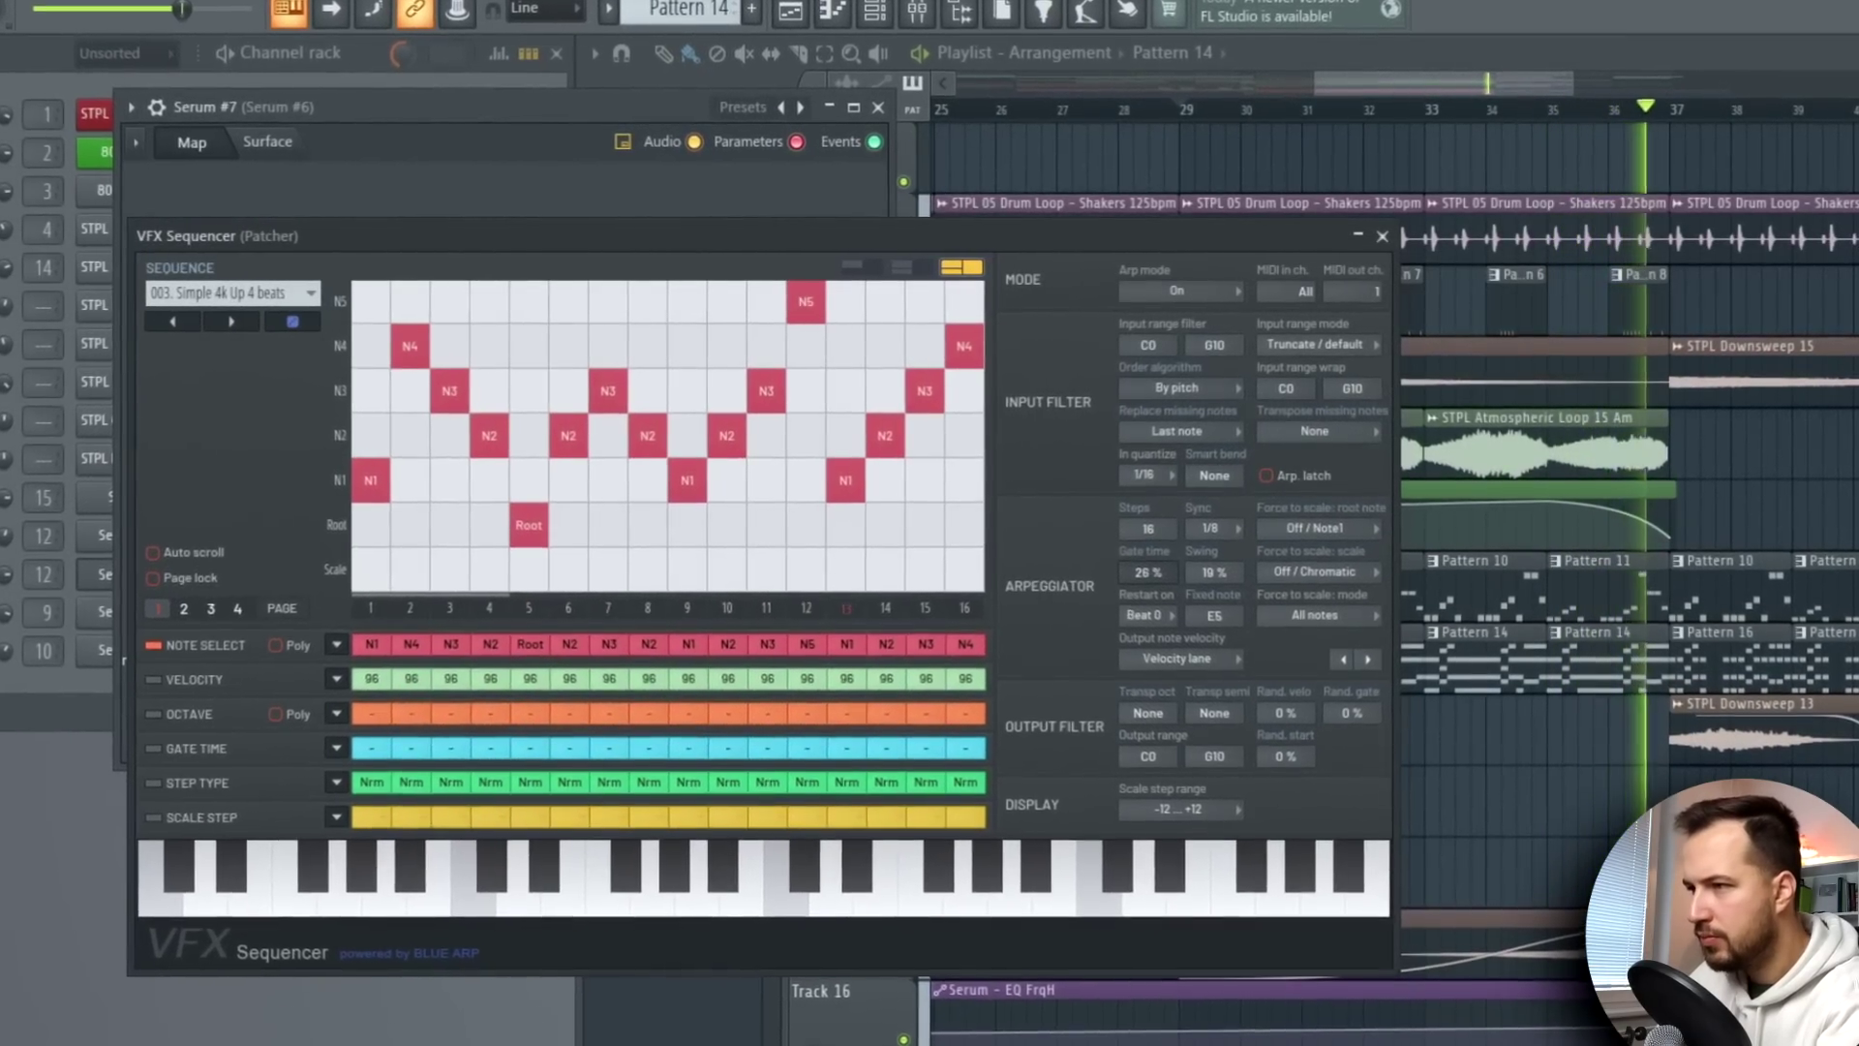